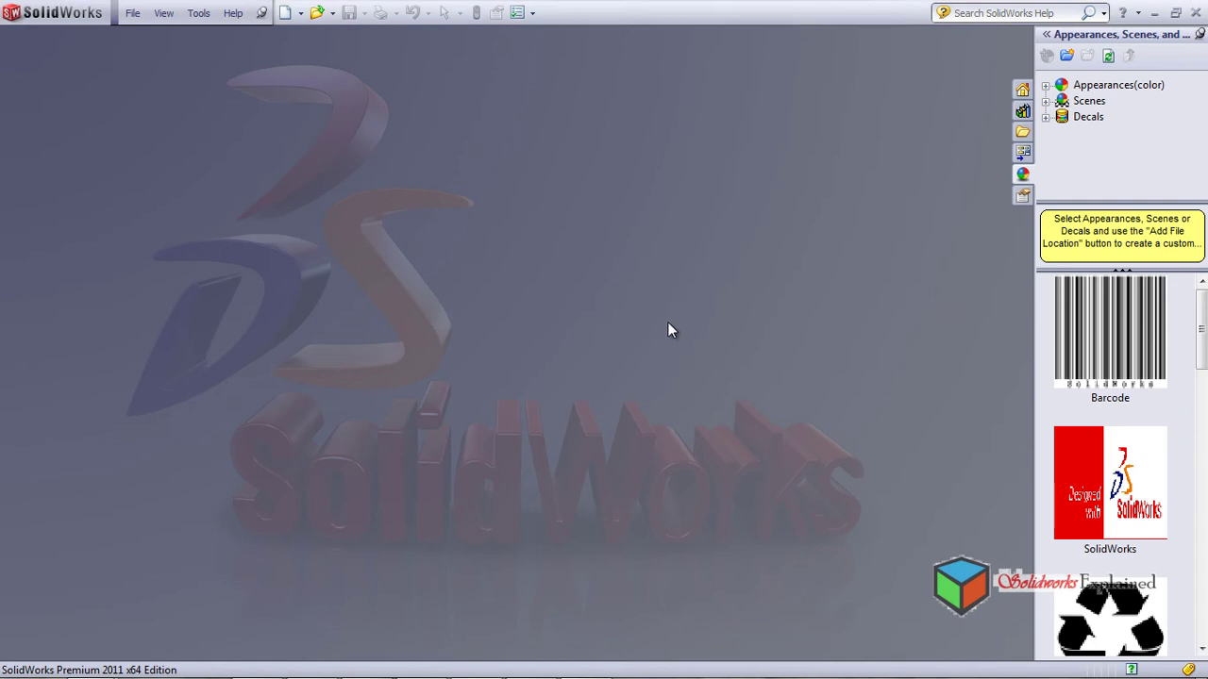
# - Start a new part and begin a sketch on the Front plane, viewed normal to it
pyautogui.click(286, 15)
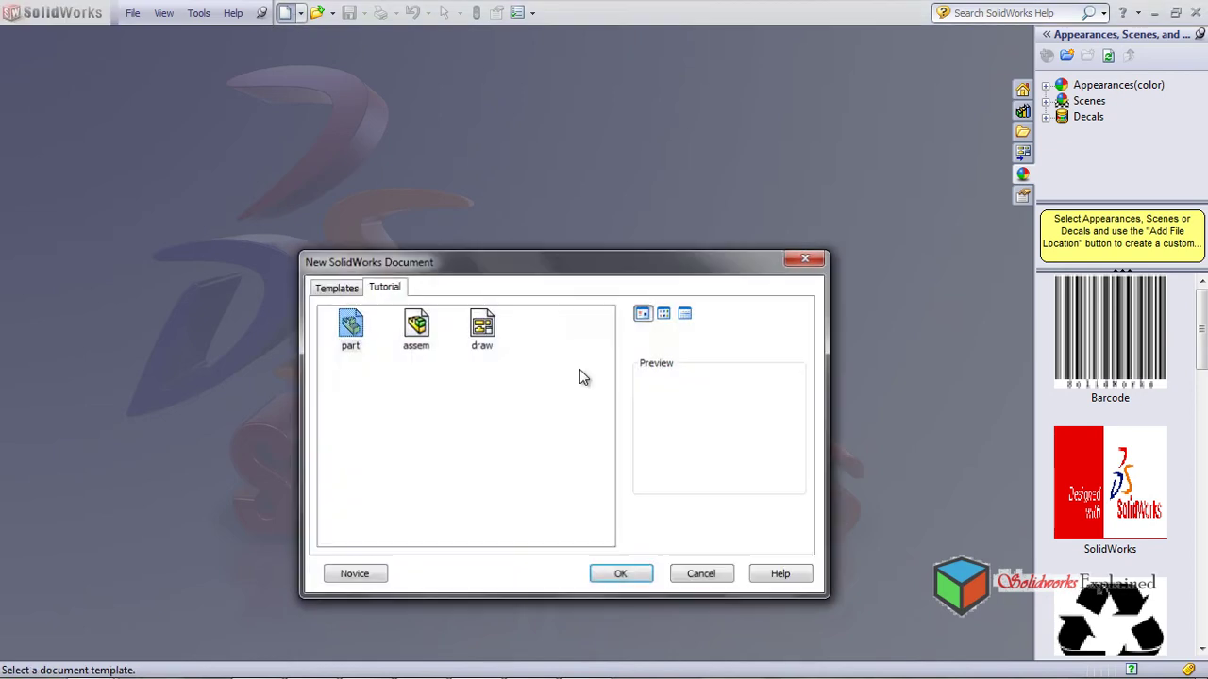
pyautogui.click(606, 576)
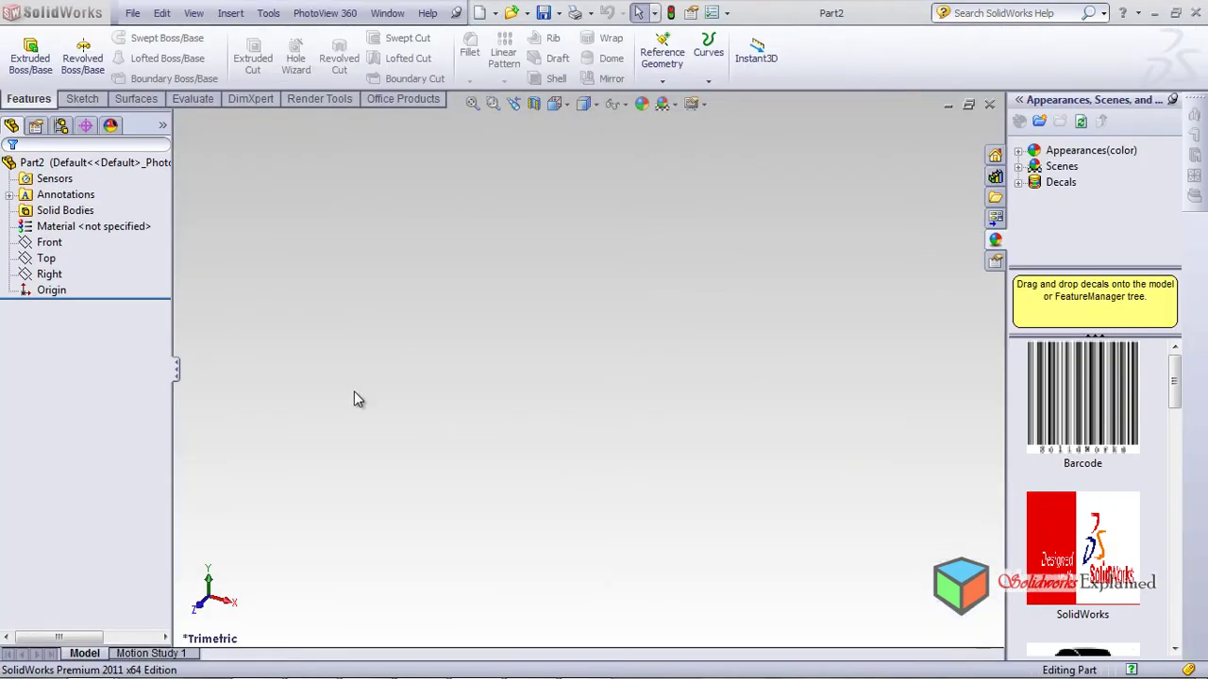
pyautogui.click(47, 242)
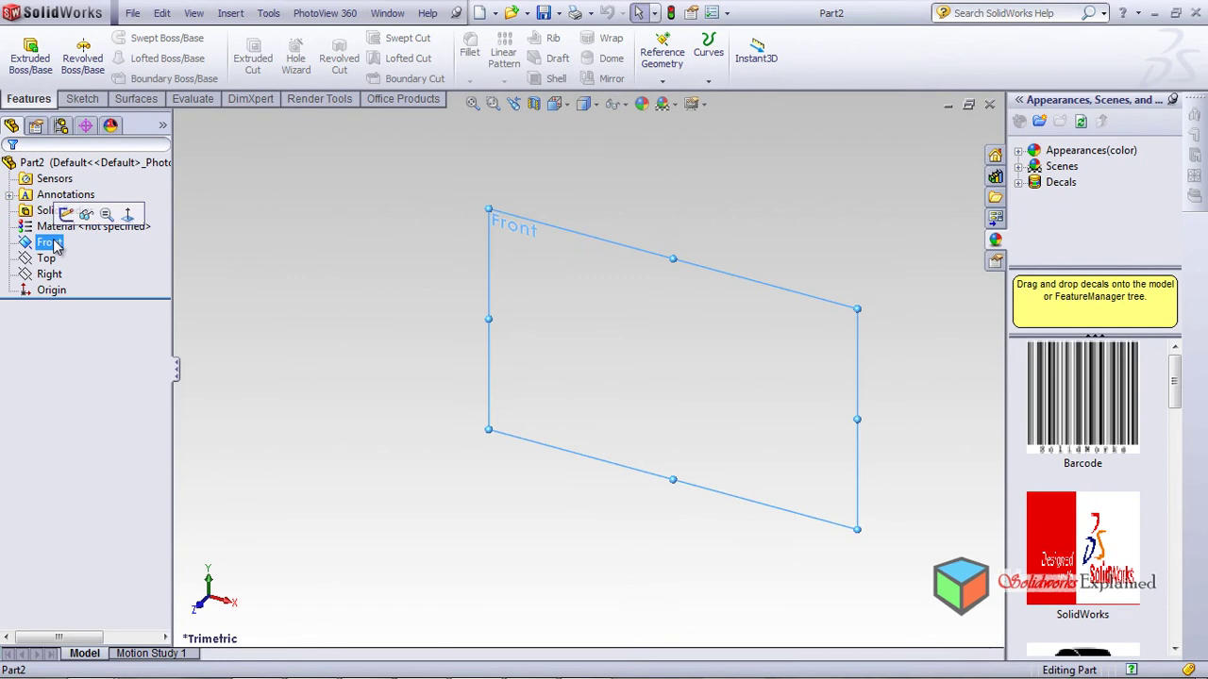
pyautogui.click(127, 215)
pyautogui.click(82, 99)
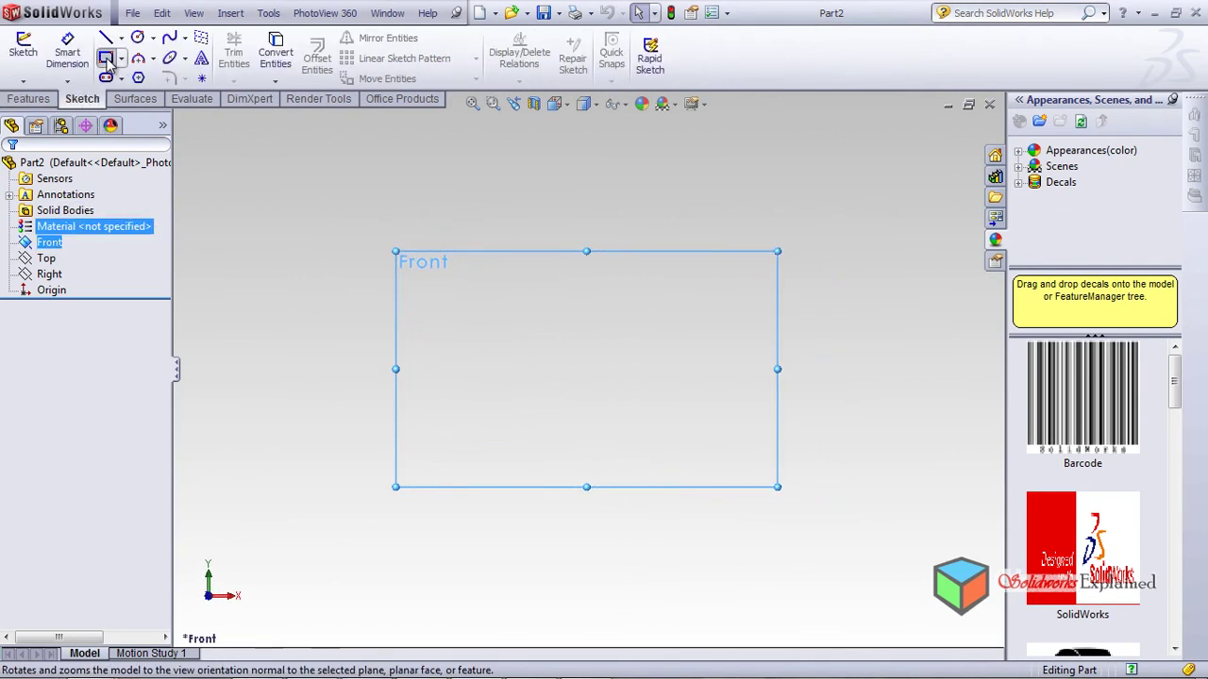
# - Draw a rectangle and extrude it 10 mm into a solid plate
pyautogui.click(106, 58)
pyautogui.click(396, 248)
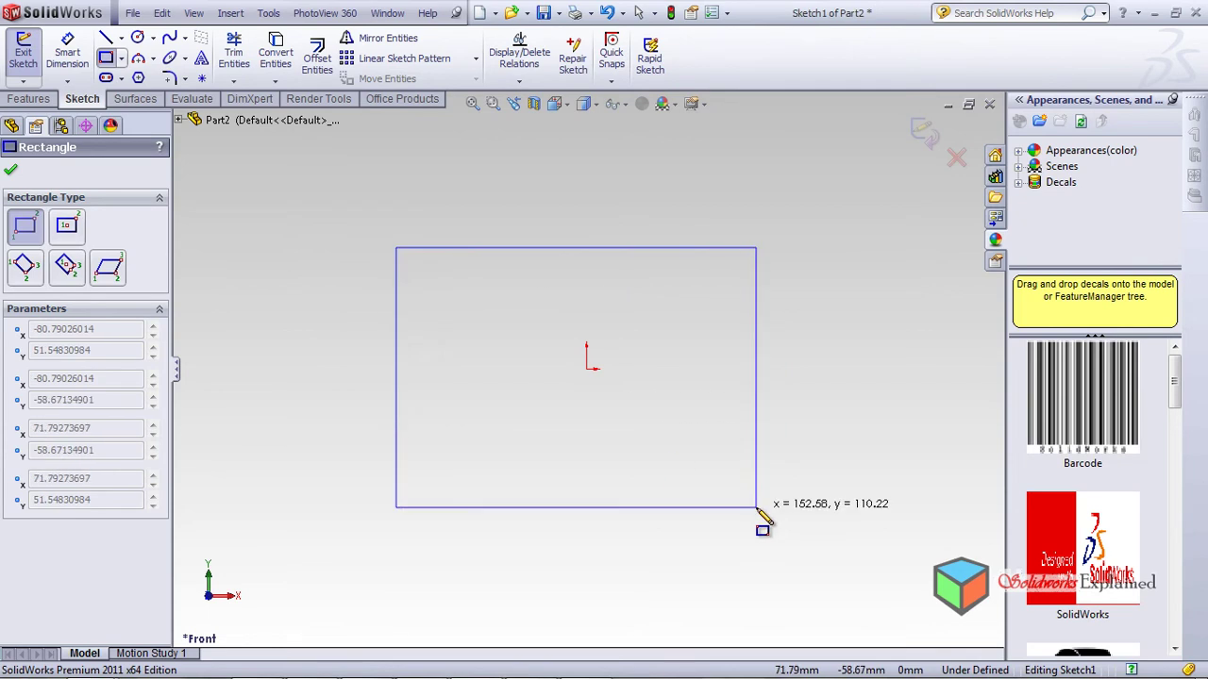
pyautogui.click(756, 507)
pyautogui.click(28, 99)
pyautogui.click(31, 59)
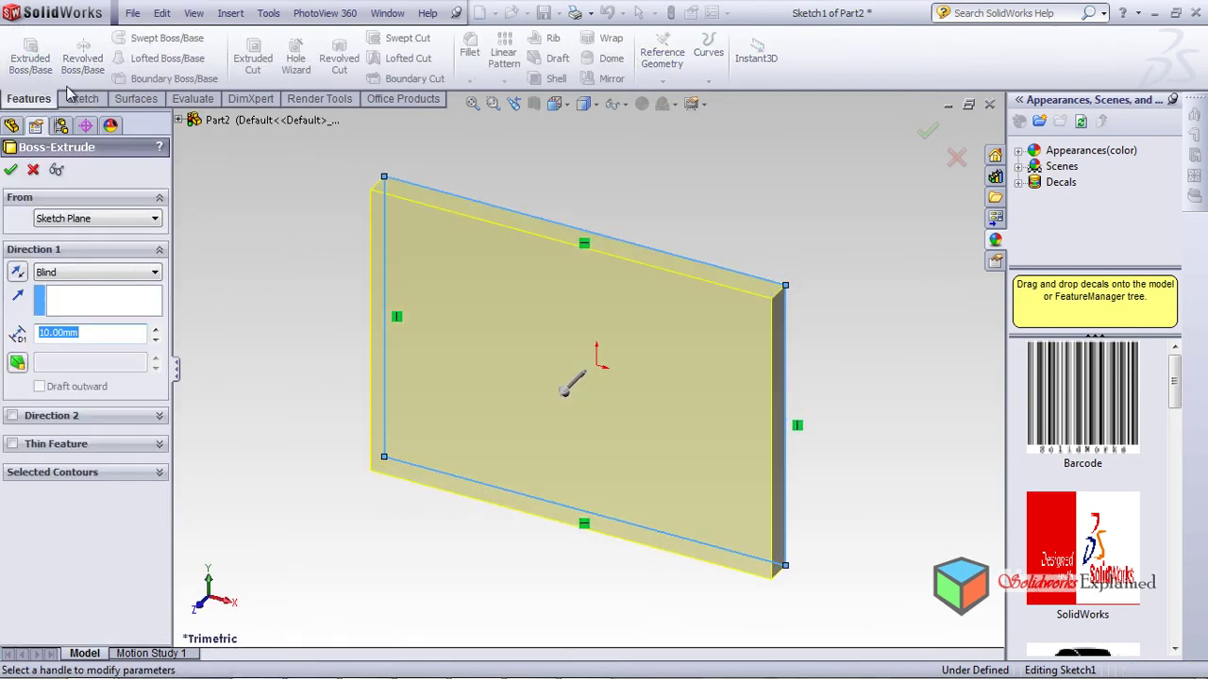
pyautogui.click(12, 172)
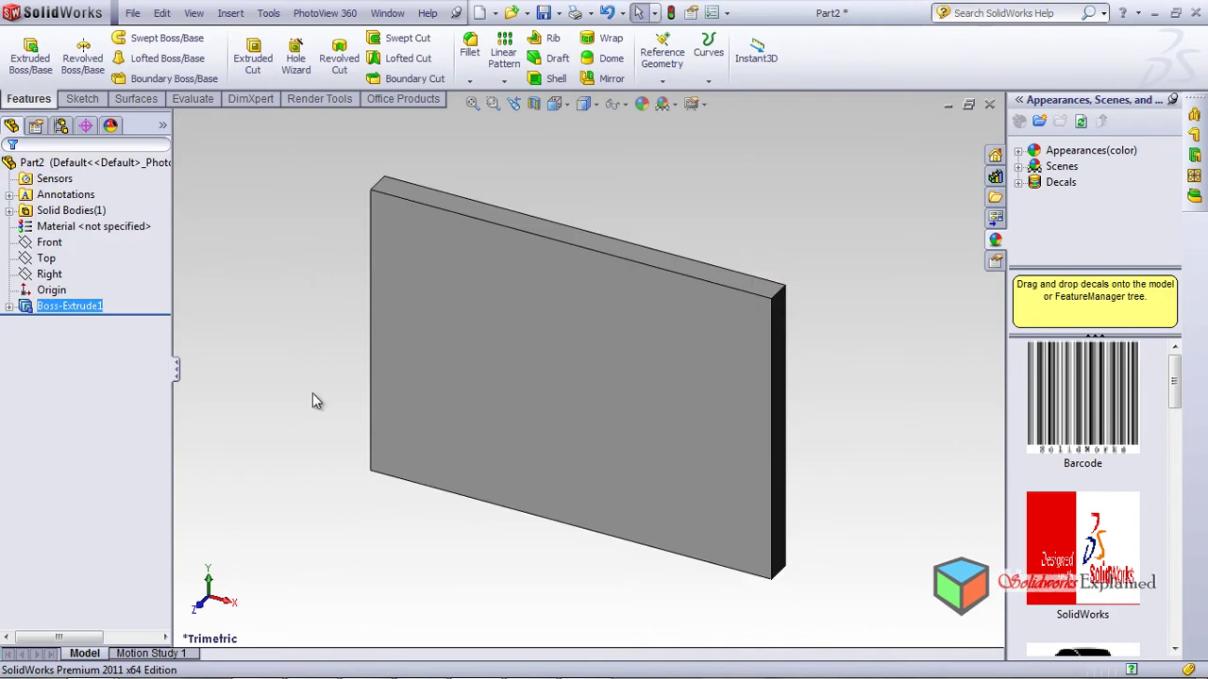
# - Browse Appearances > Organic > Miscellaneous down to grass and drag it onto the plate
pyautogui.moveTo(286, 360); pyautogui.dragTo(448, 495, button='middle')
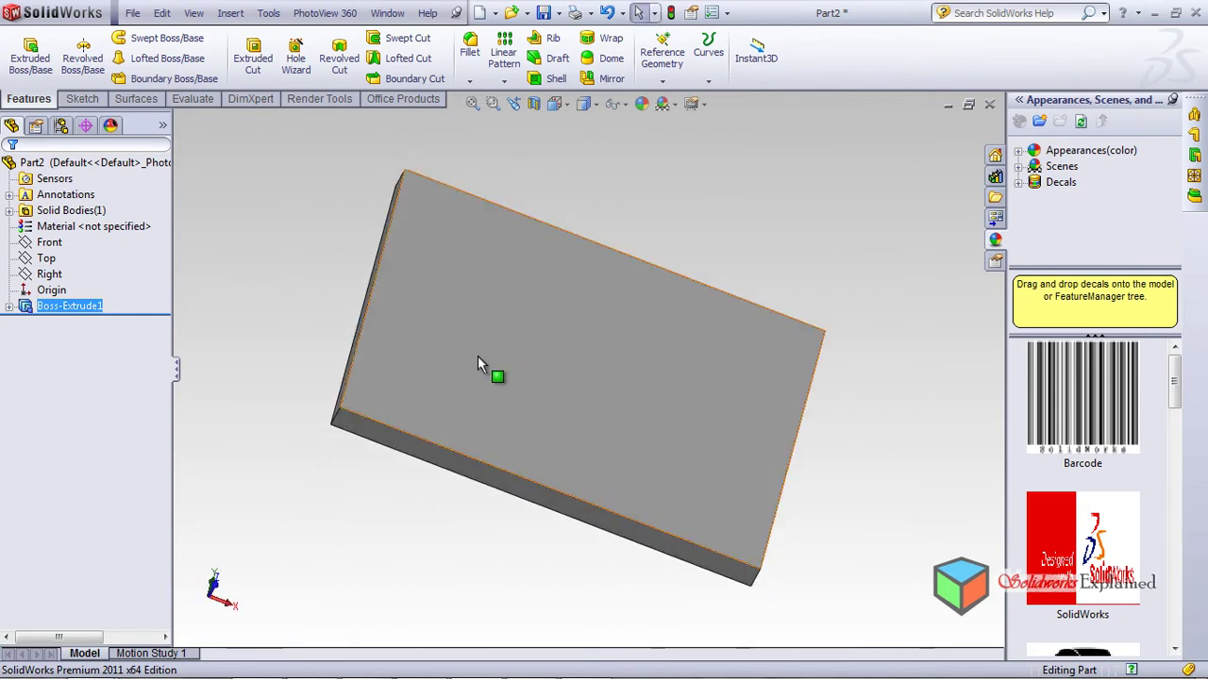
pyautogui.click(1019, 152)
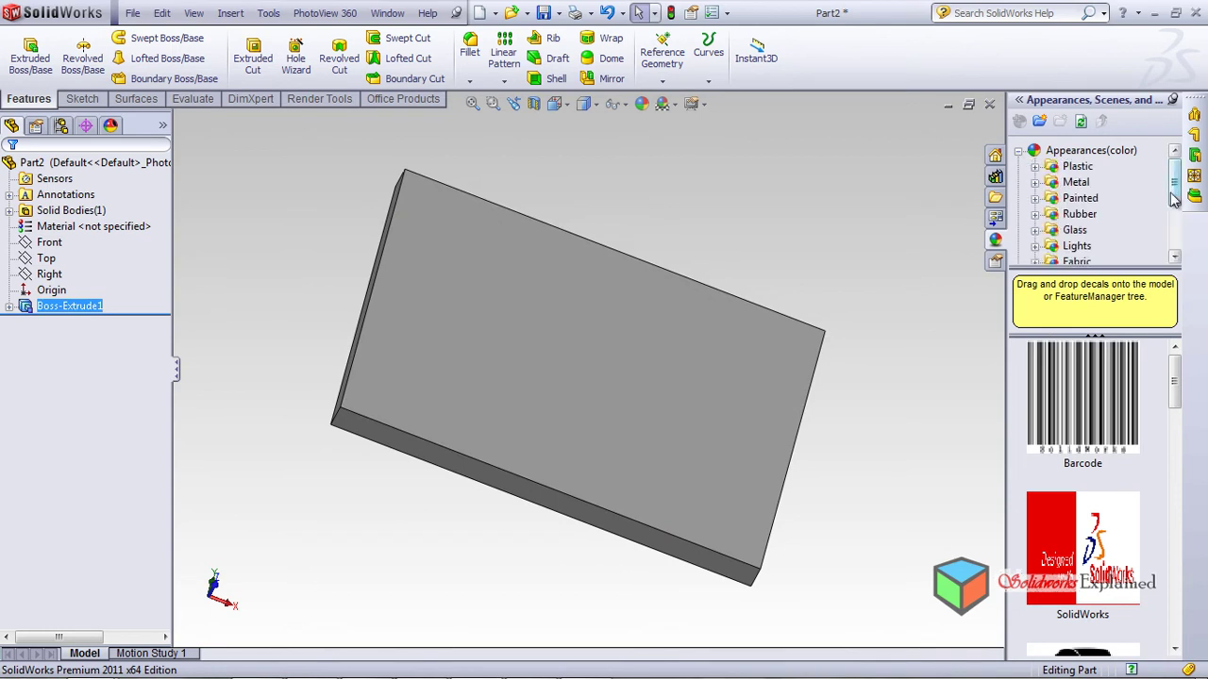
pyautogui.moveTo(1173, 196); pyautogui.dragTo(1174, 225)
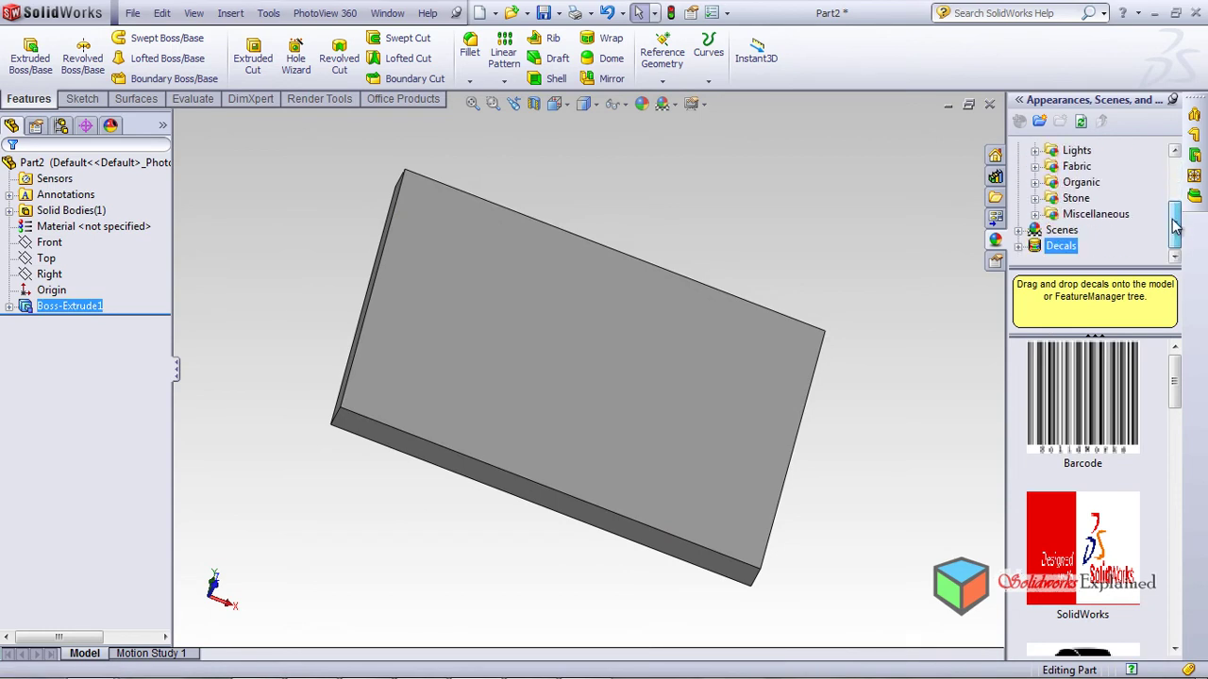
pyautogui.click(1035, 214)
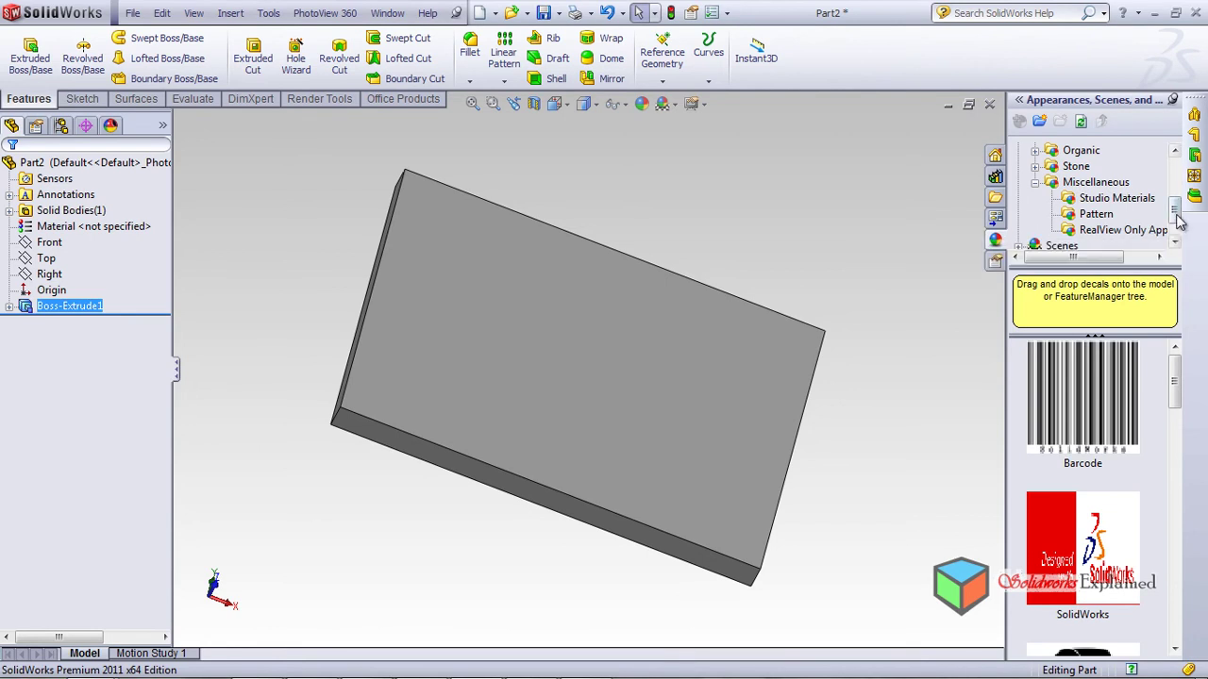
pyautogui.click(1092, 182)
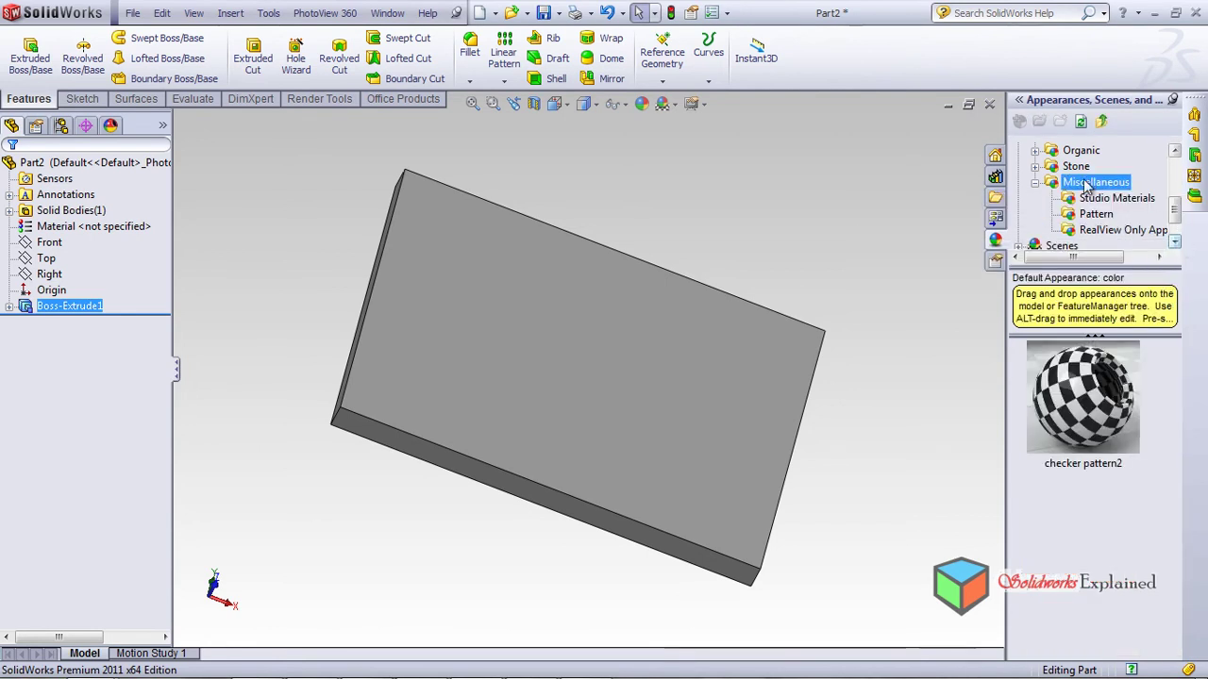
pyautogui.click(1035, 151)
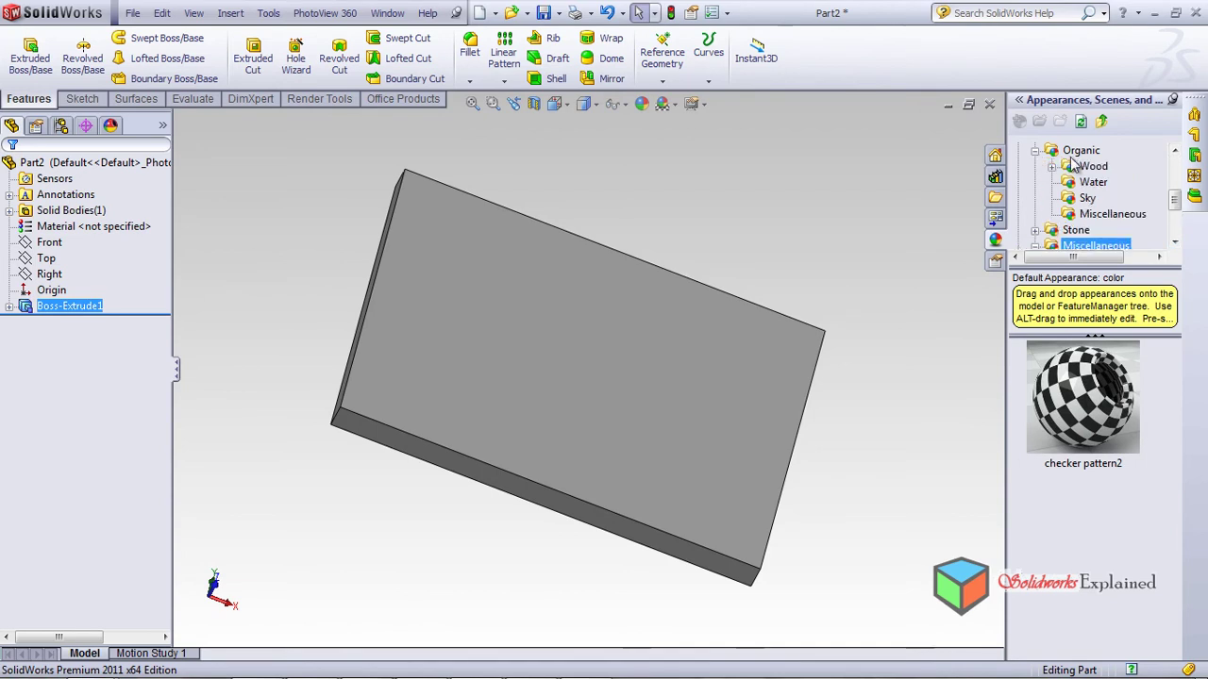
pyautogui.click(1096, 217)
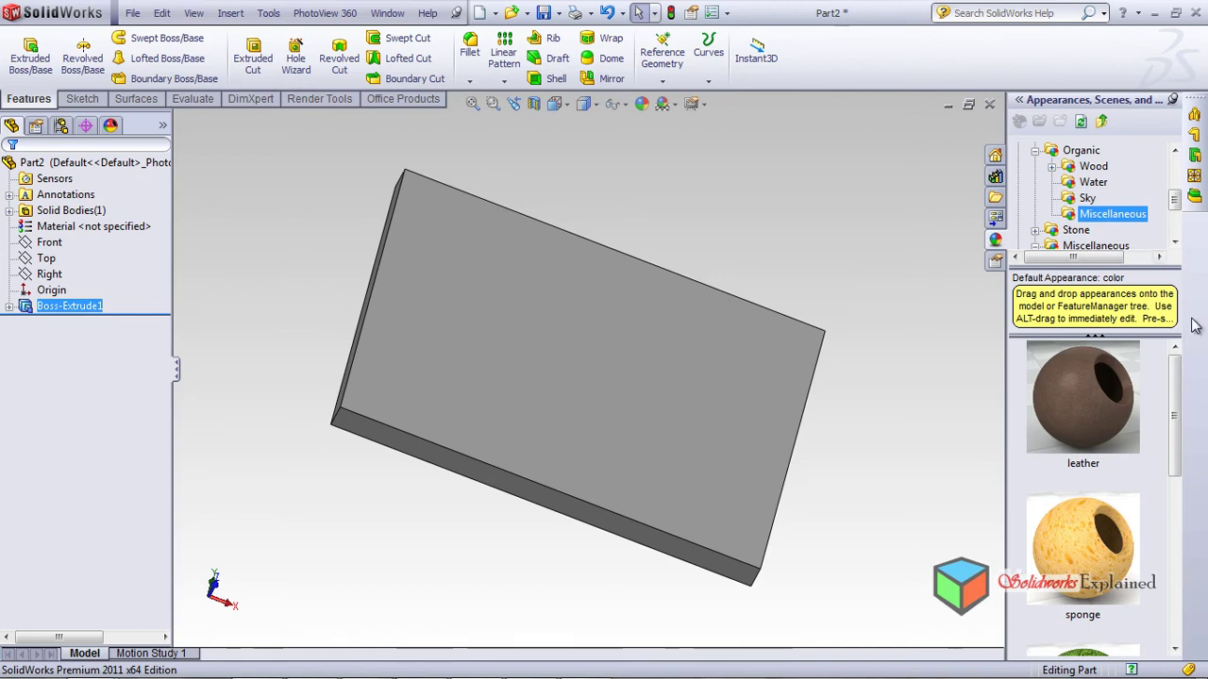
pyautogui.moveTo(1173, 401); pyautogui.dragTo(1206, 488)
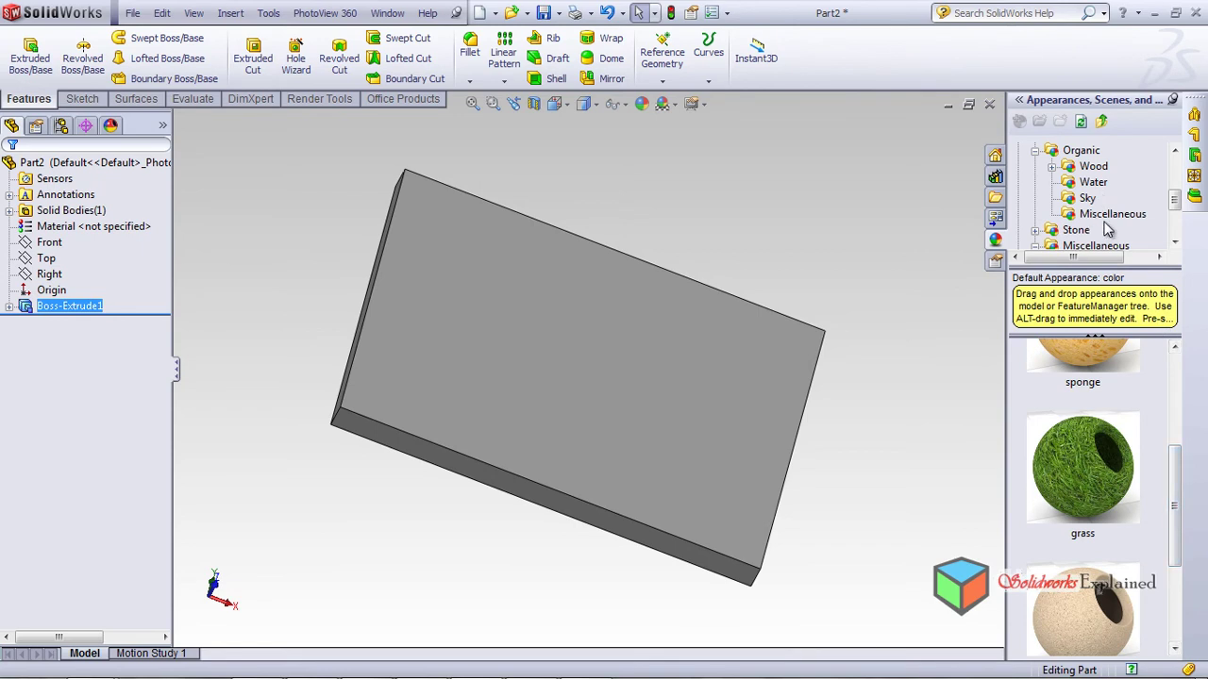
pyautogui.click(1079, 151)
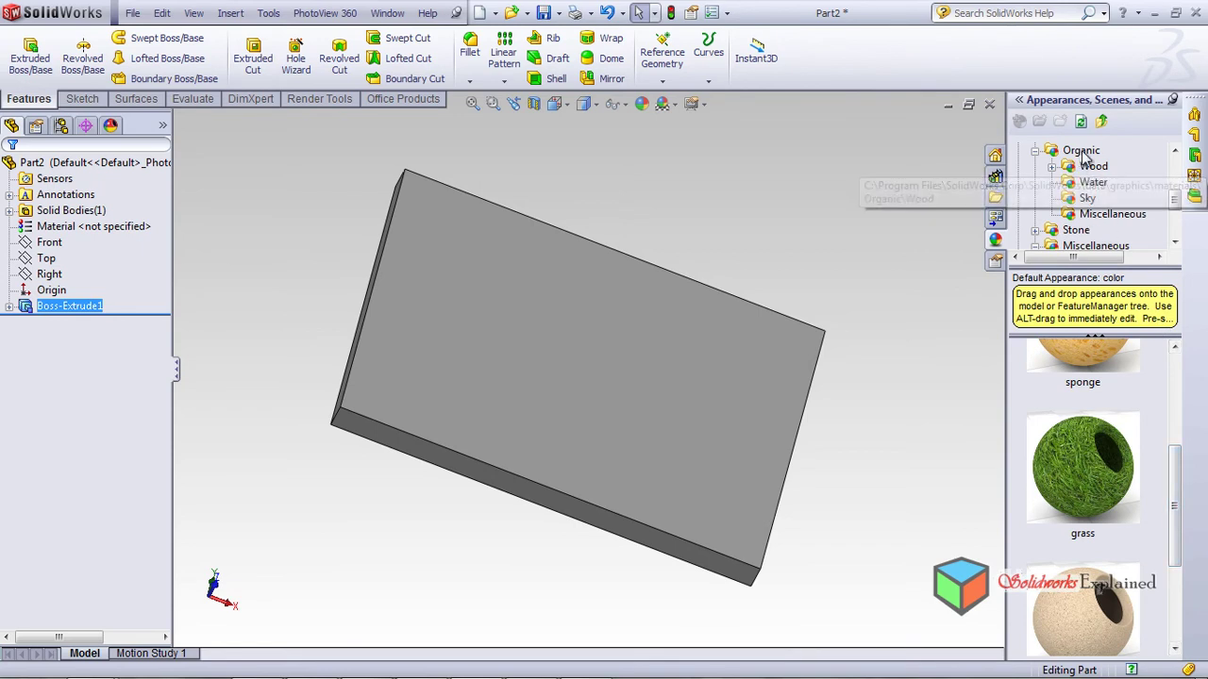
pyautogui.click(1112, 215)
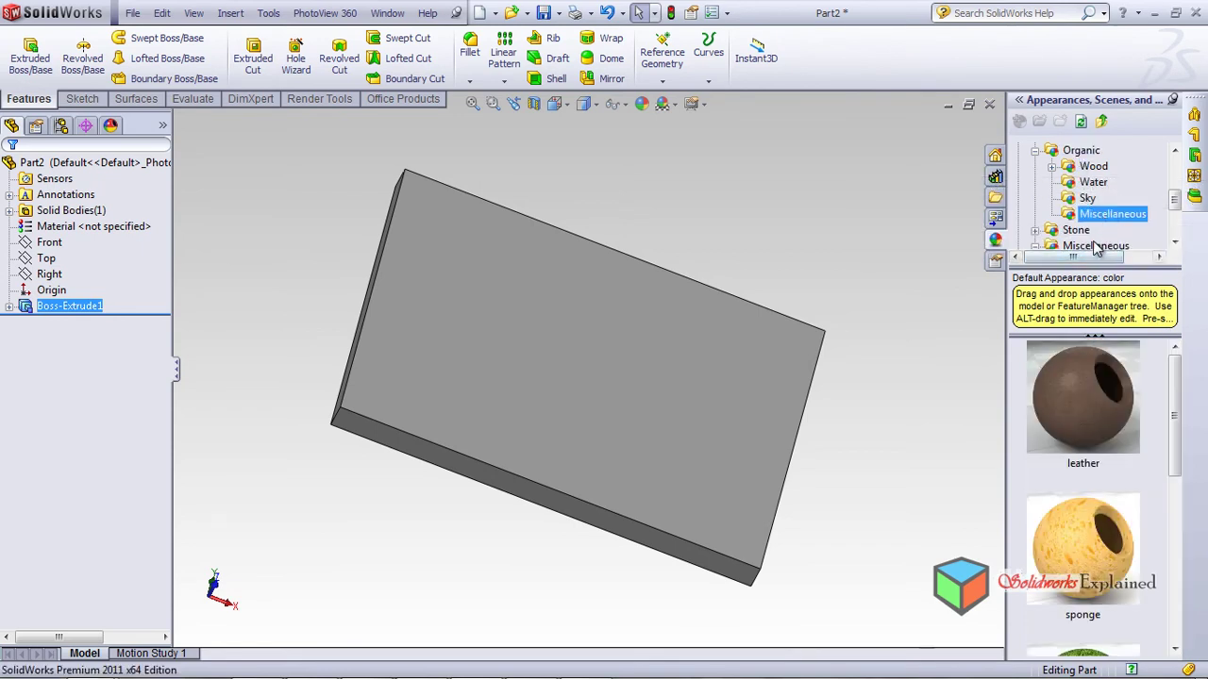
pyautogui.scroll(-2, 1100, 453)
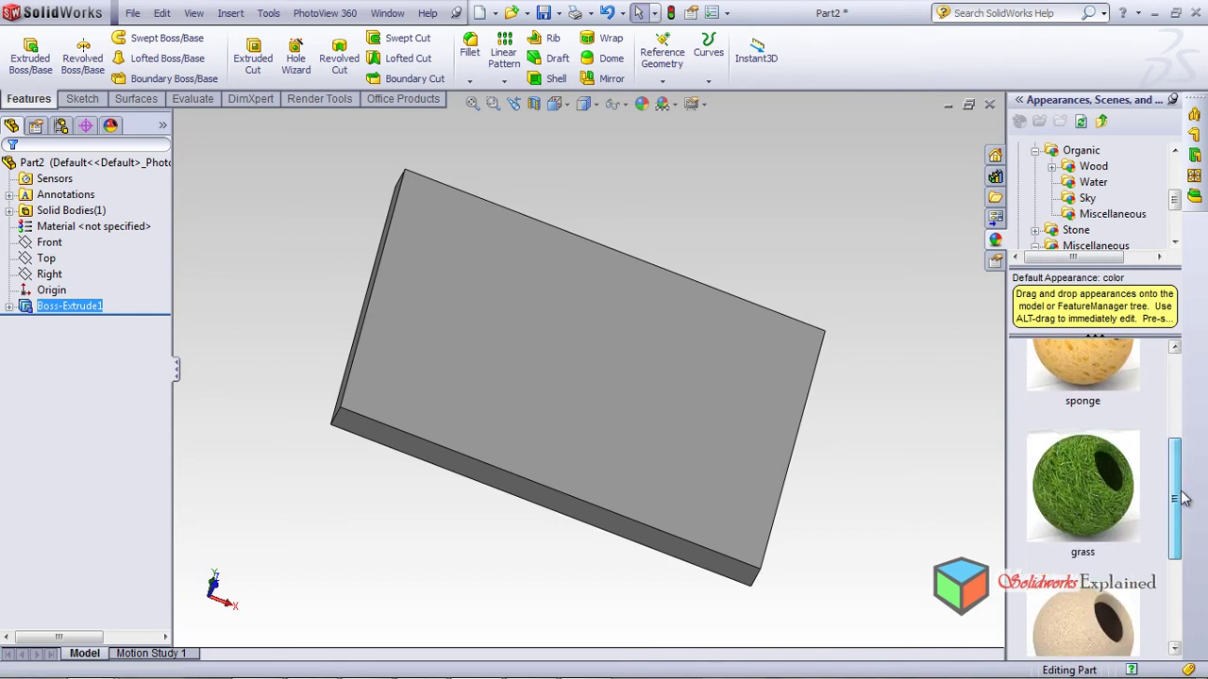
pyautogui.moveTo(1090, 500); pyautogui.dragTo(615, 382)
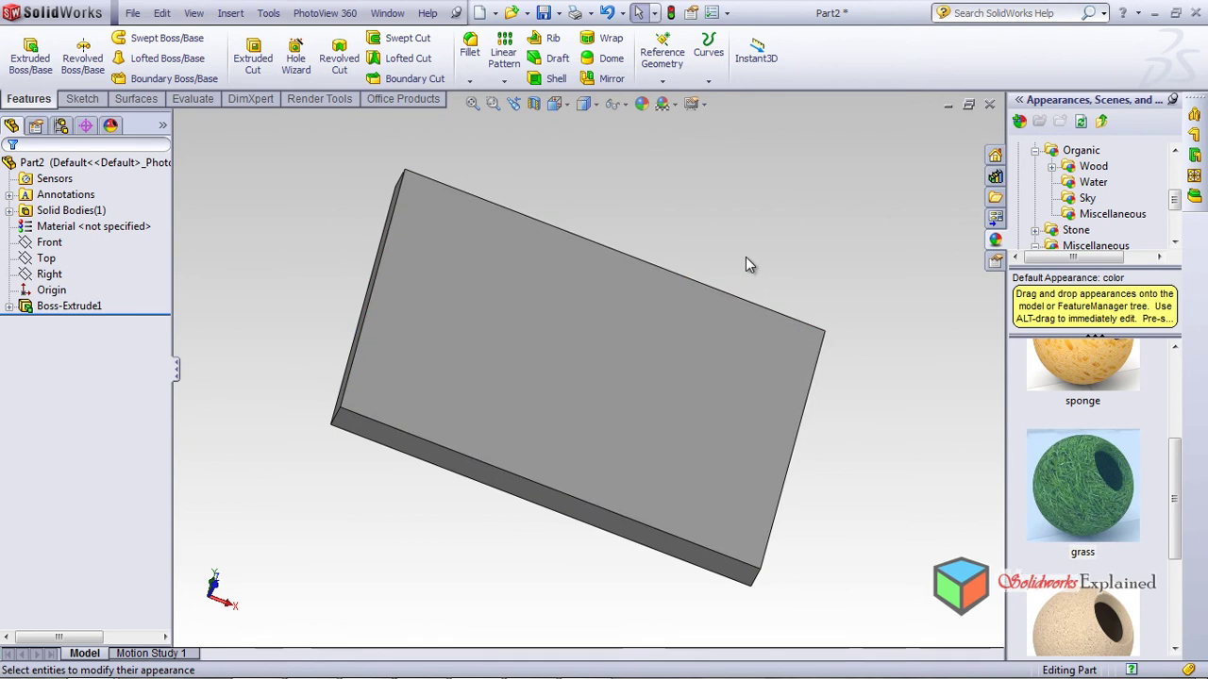
# - Drop the grass appearance onto the plate's top face, applying it to that face only
pyautogui.moveTo(695, 386); pyautogui.dragTo(637, 536, button='middle')
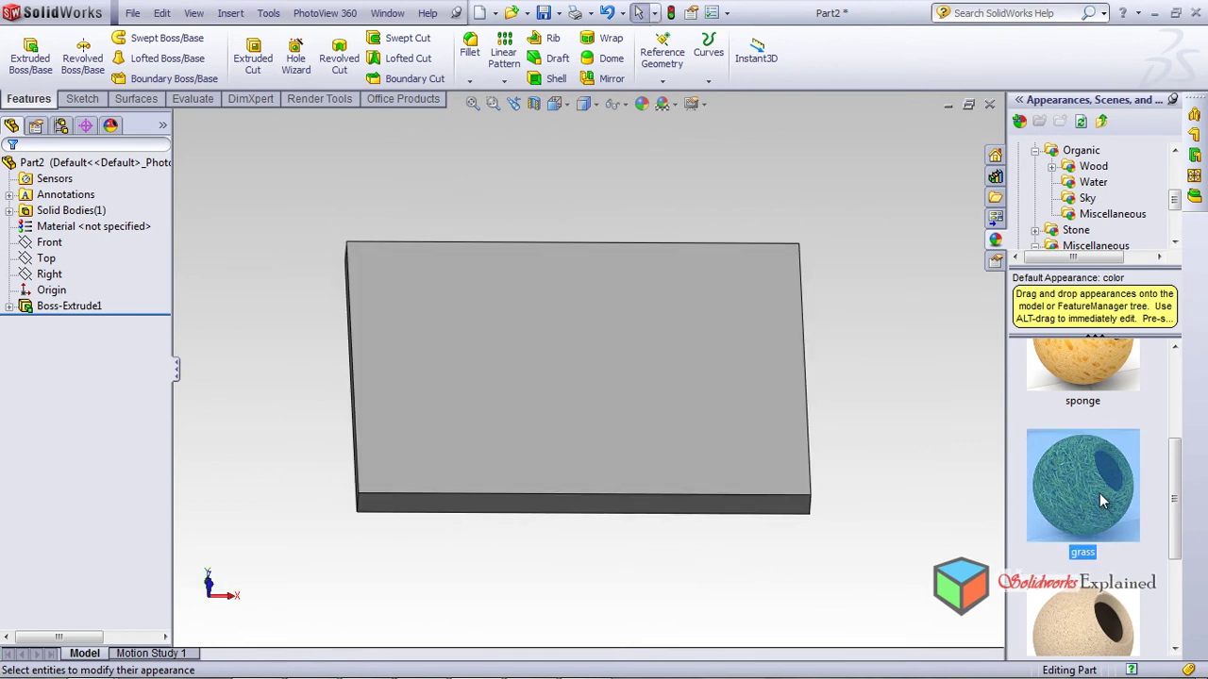
pyautogui.moveTo(1106, 509); pyautogui.dragTo(681, 377)
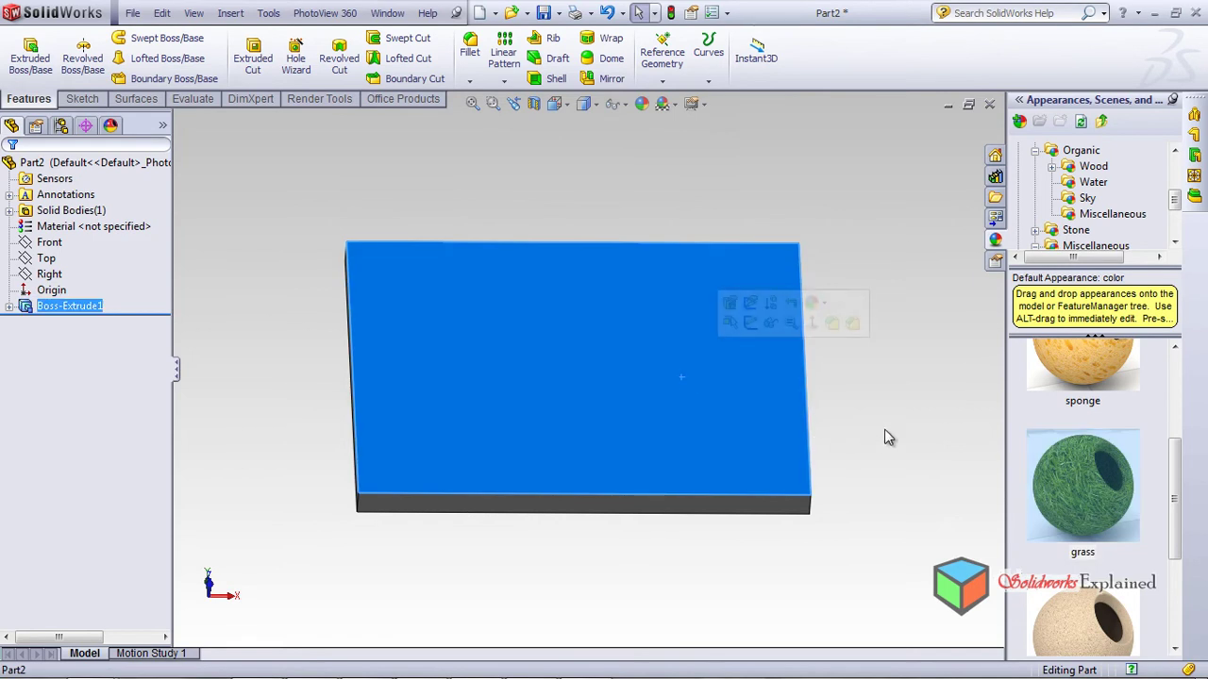
pyautogui.moveTo(1103, 493); pyautogui.dragTo(649, 363)
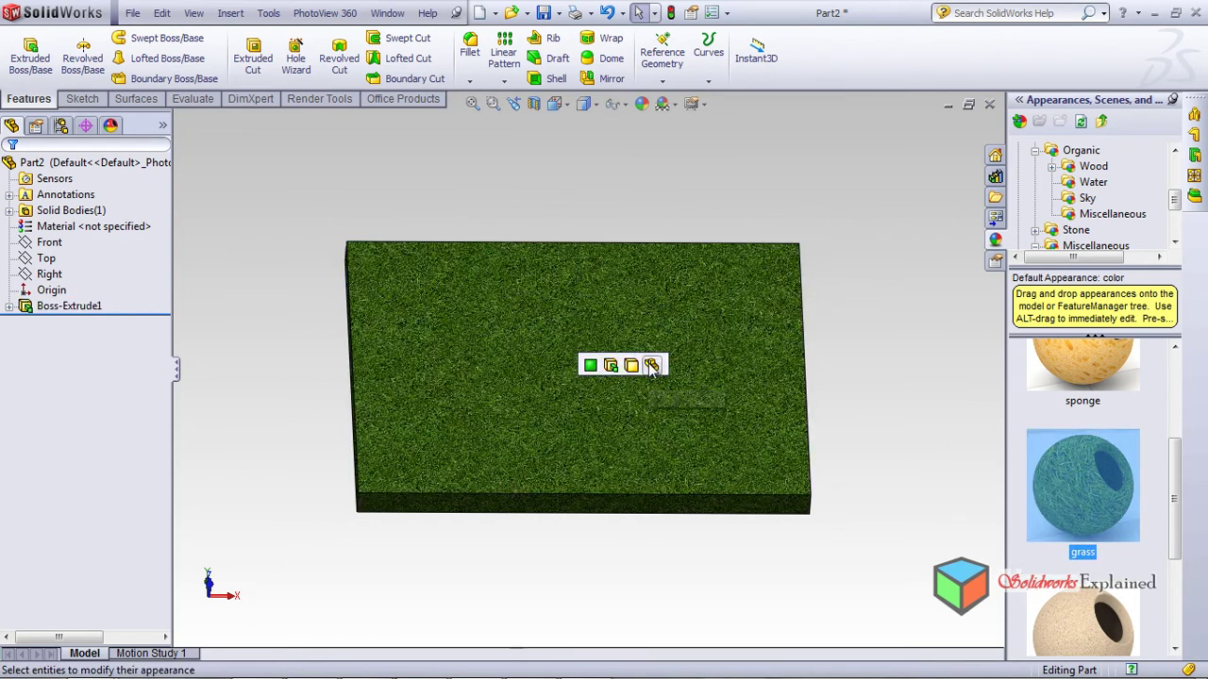
pyautogui.moveTo(648, 363); pyautogui.dragTo(441, 564, button='middle')
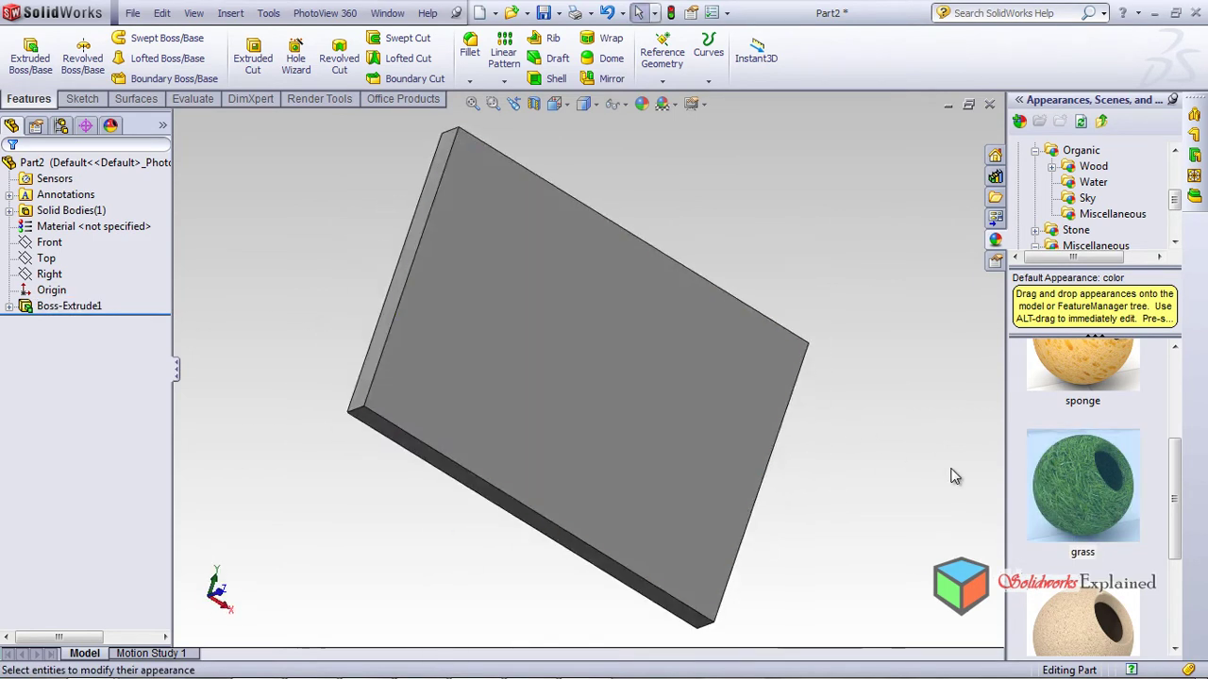
pyautogui.moveTo(1119, 517); pyautogui.dragTo(592, 312)
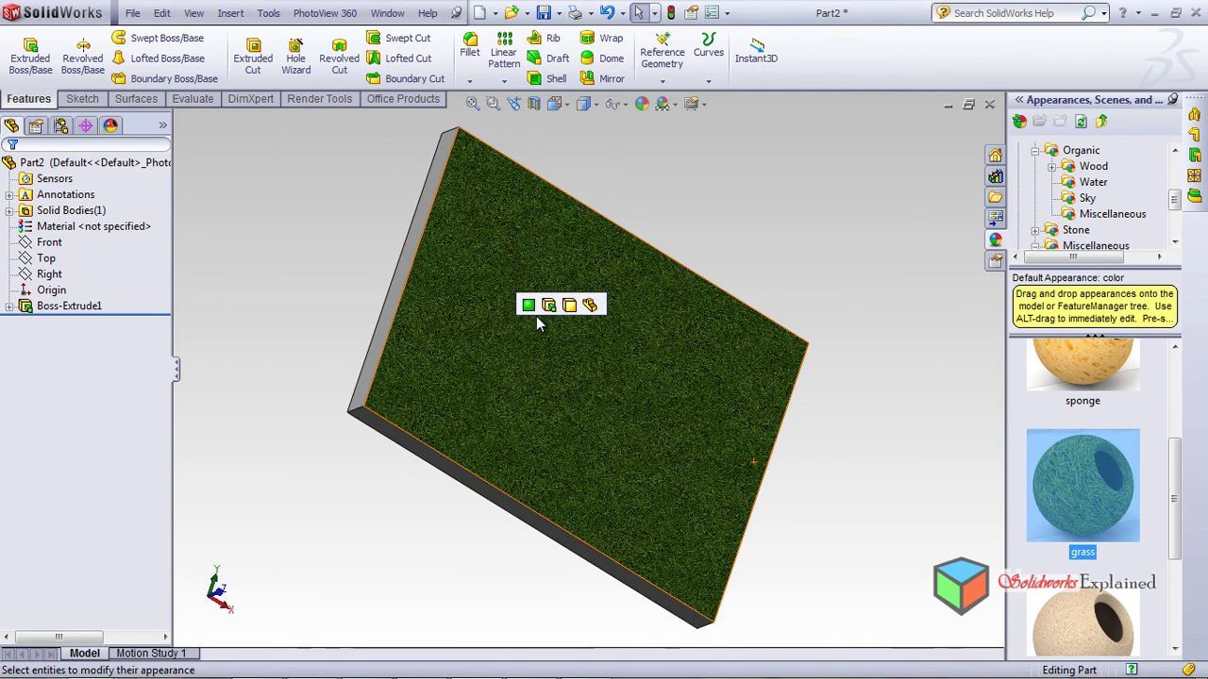
pyautogui.moveTo(1084, 464); pyautogui.dragTo(569, 332)
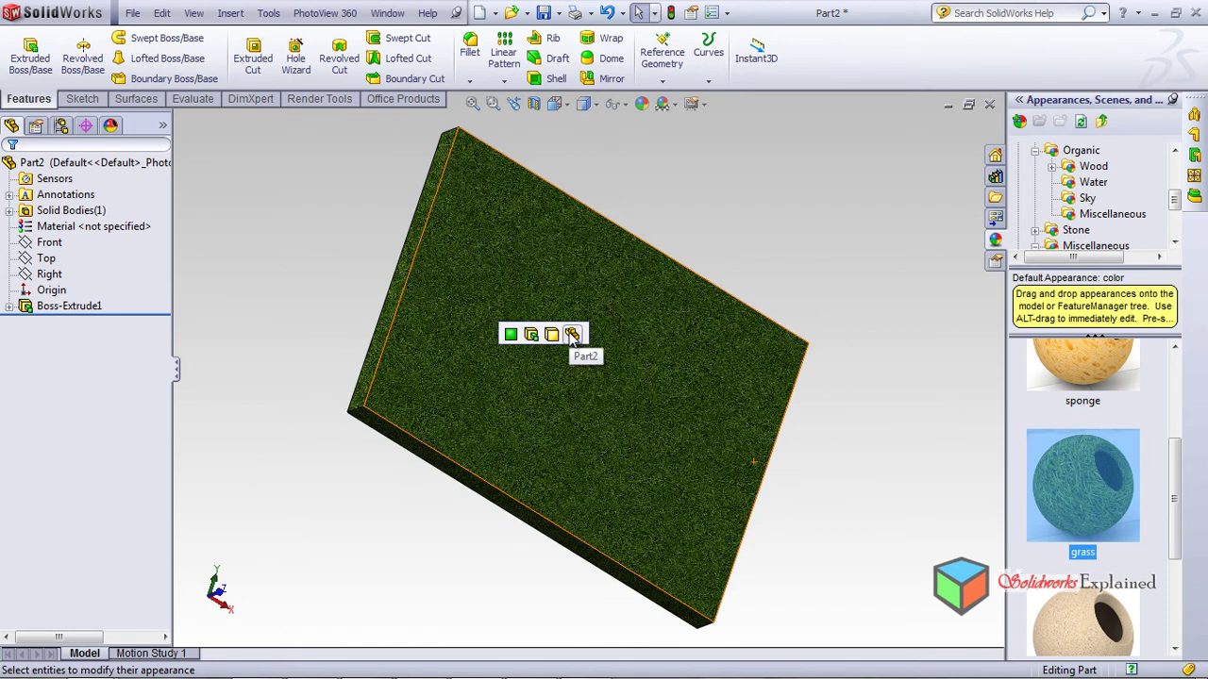
pyautogui.click(511, 335)
# - Orbit and zoom around the grass-topped plate to inspect it from several angles
pyautogui.moveTo(797, 386); pyautogui.dragTo(636, 492, button='middle')
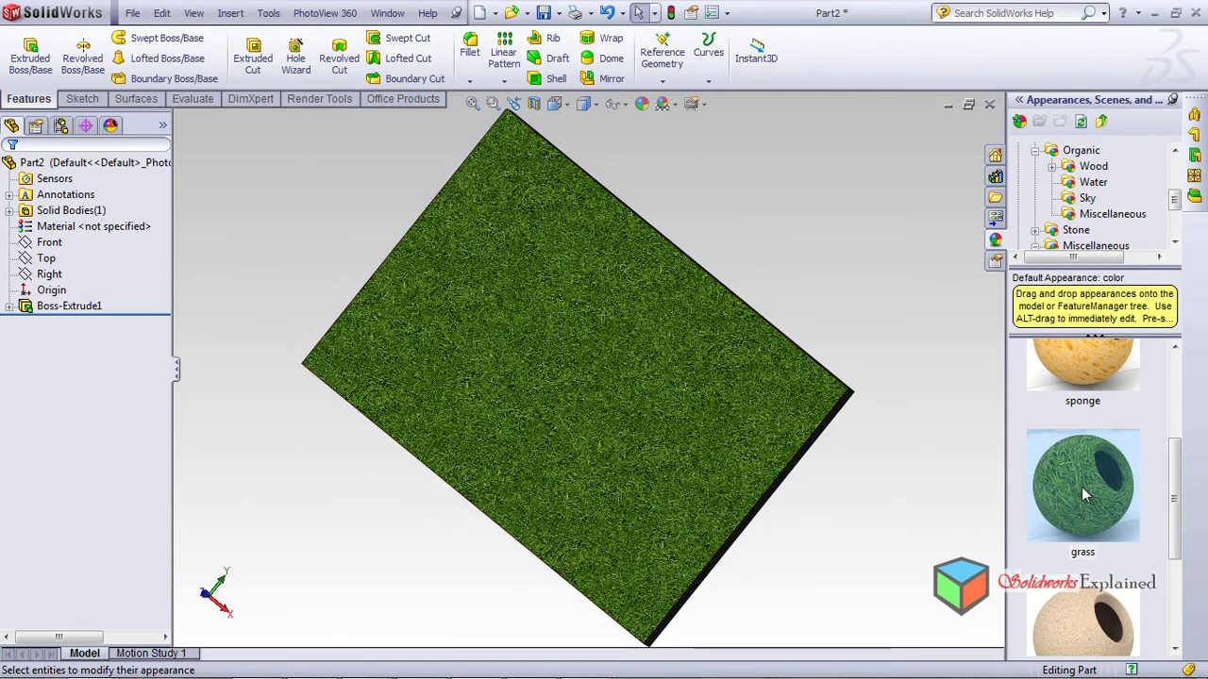
pyautogui.moveTo(636, 444); pyautogui.dragTo(717, 354, button='middle')
pyautogui.moveTo(1103, 493); pyautogui.dragTo(590, 513)
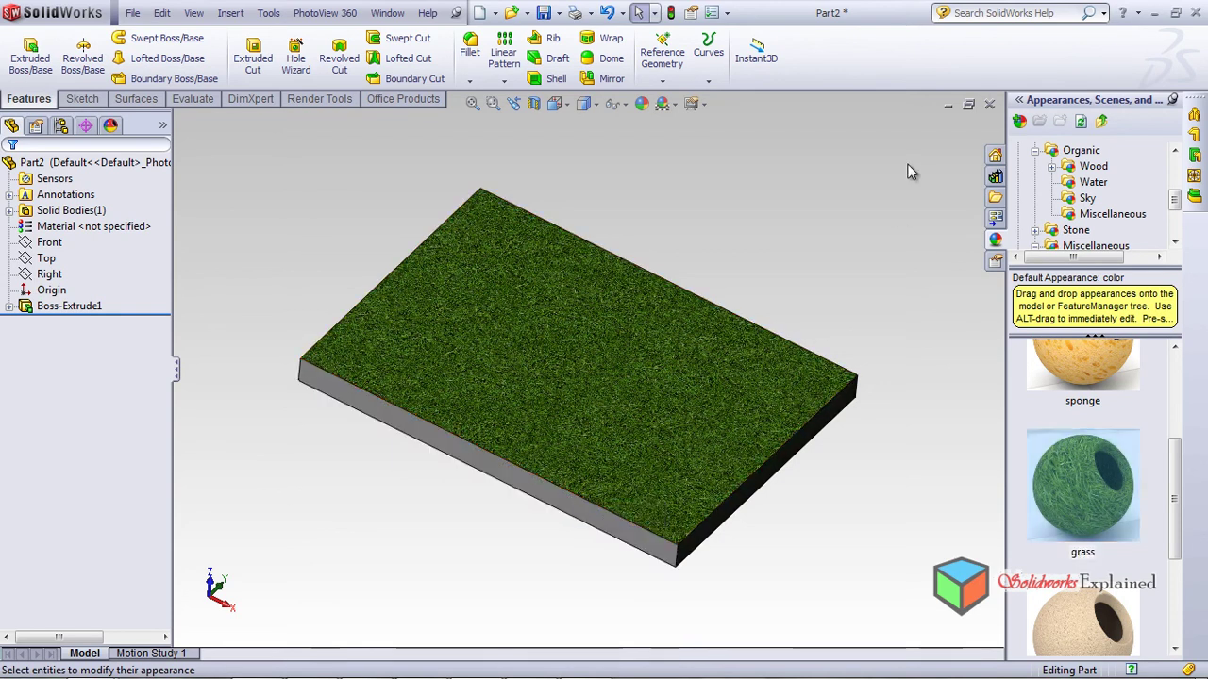
pyautogui.moveTo(538, 494); pyautogui.dragTo(655, 459, button='middle')
pyautogui.scroll(-1, 527, 394)
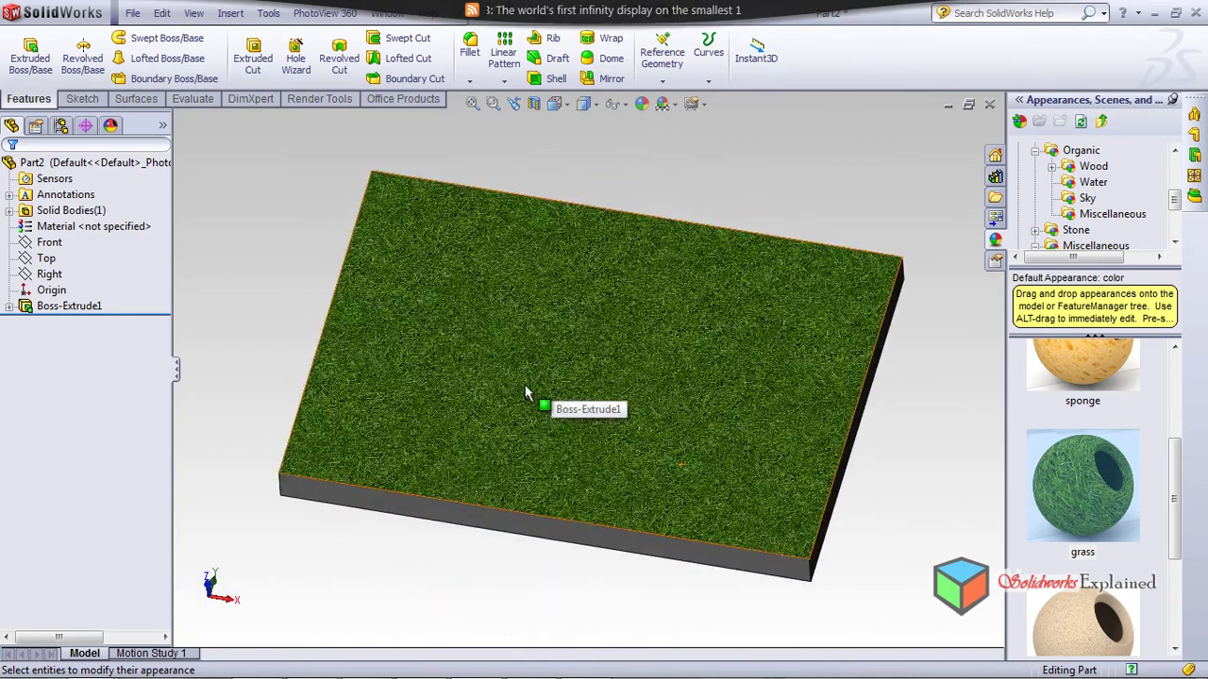
pyautogui.scroll(-2, 538, 396)
pyautogui.scroll(2, 572, 386)
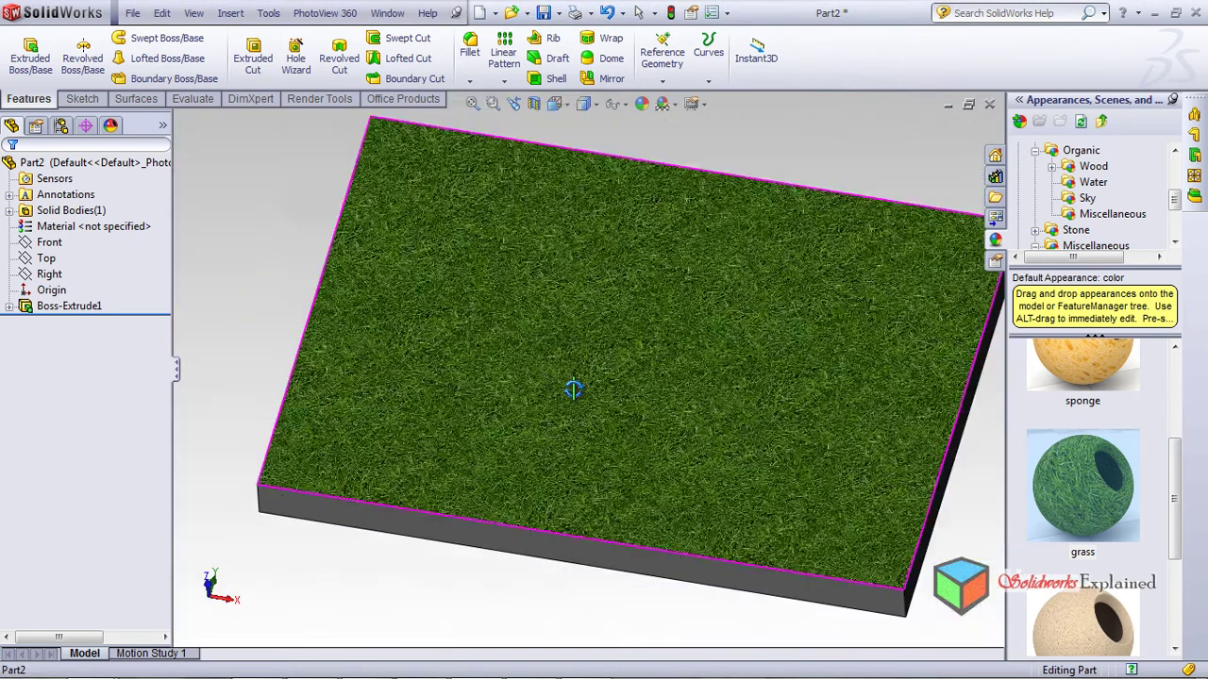
pyautogui.scroll(1, 573, 389)
# - From the grass face's context menu, choose Change Transparency to make the plate see-through
pyautogui.moveTo(569, 302); pyautogui.dragTo(573, 315, button='middle')
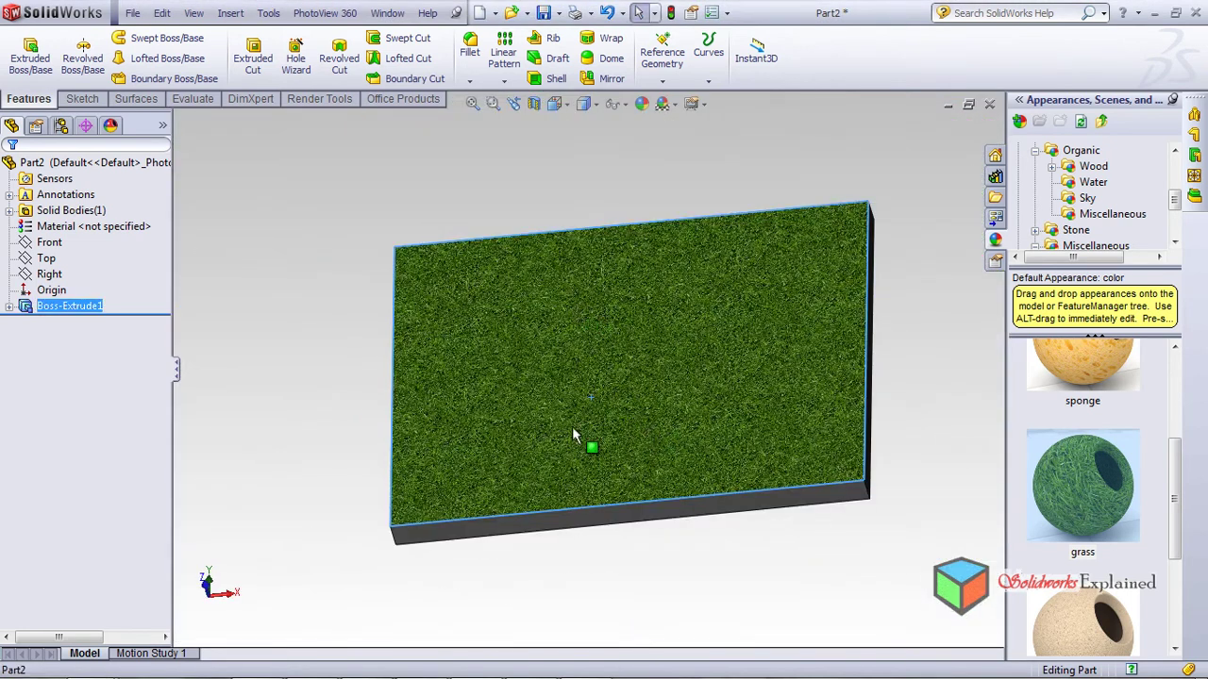
pyautogui.rightClick(625, 303)
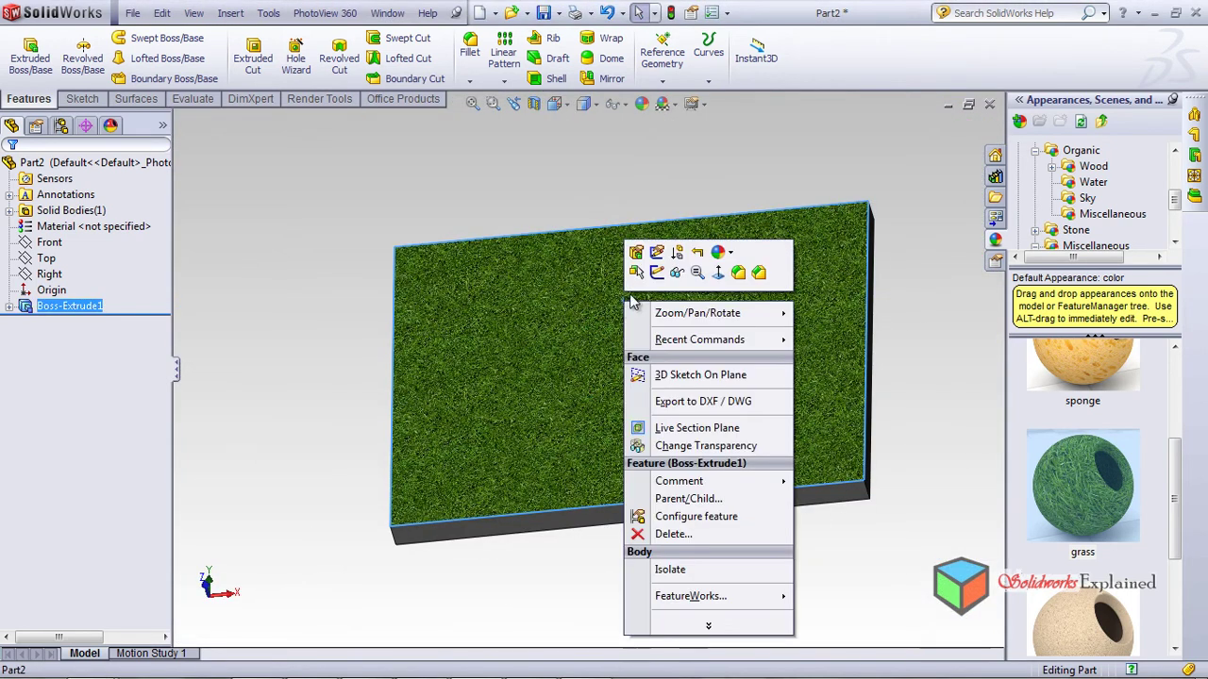
pyautogui.click(468, 345)
pyautogui.rightClick(469, 345)
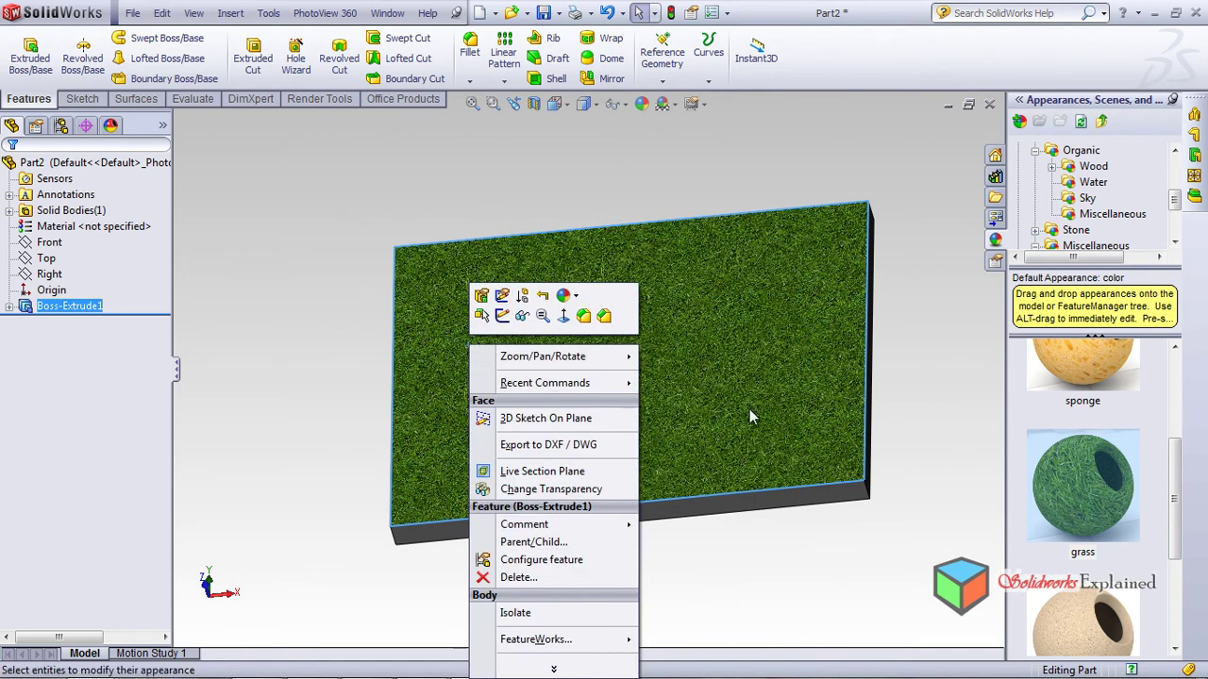
pyautogui.moveTo(749, 408); pyautogui.dragTo(755, 458, button='middle')
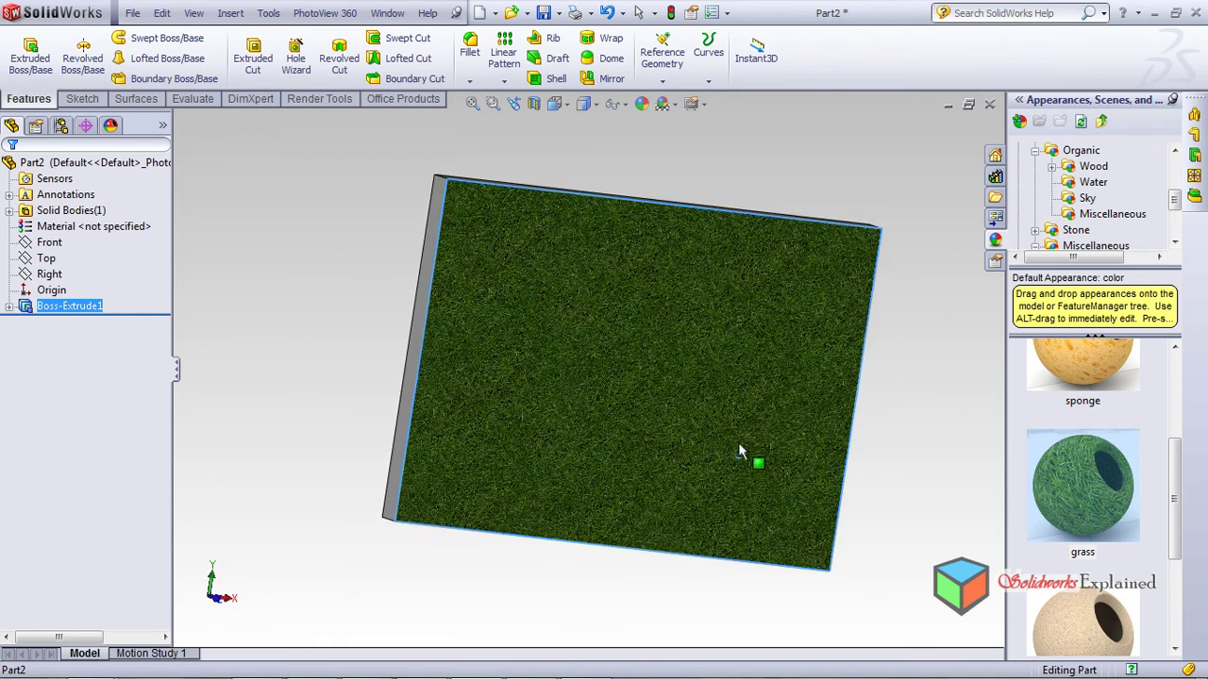
pyautogui.rightClick(565, 296)
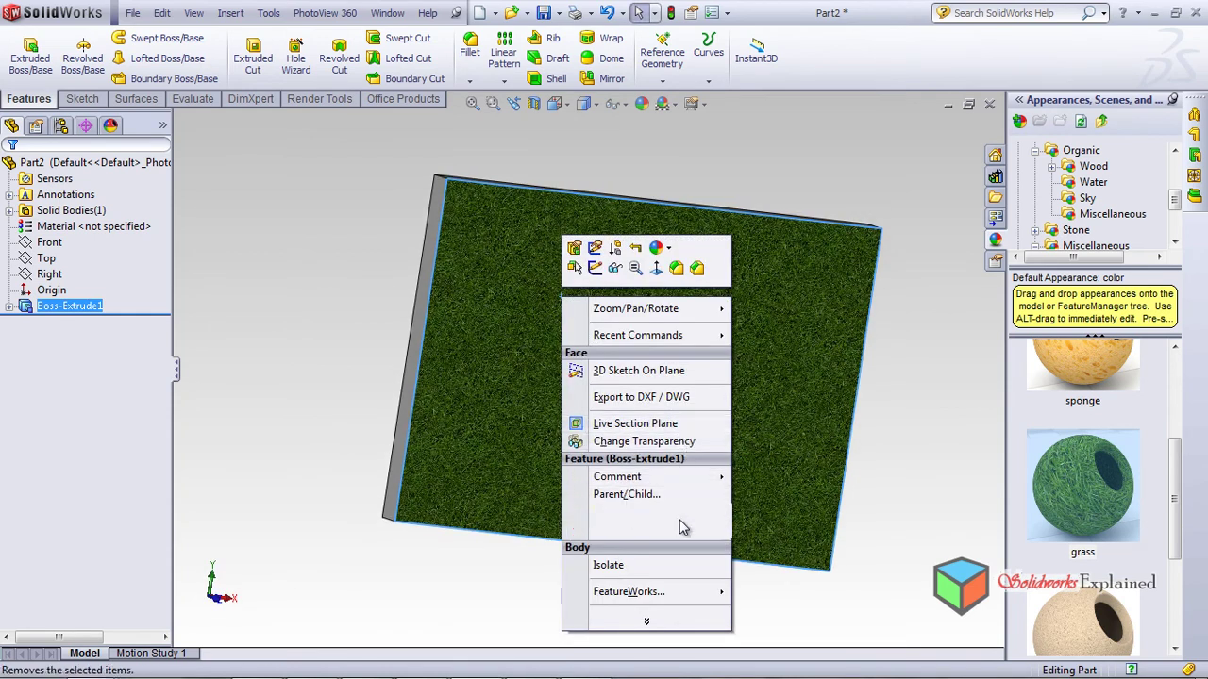
pyautogui.moveTo(530, 357); pyautogui.dragTo(547, 361, button='middle')
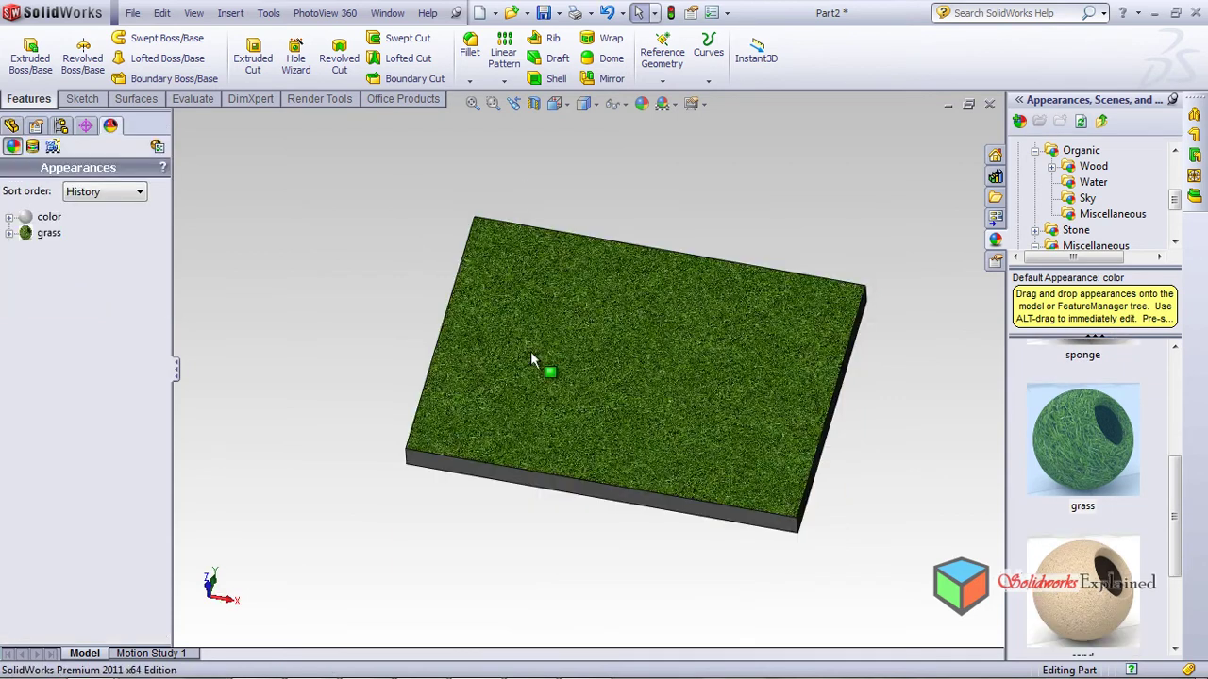
pyautogui.rightClick(574, 303)
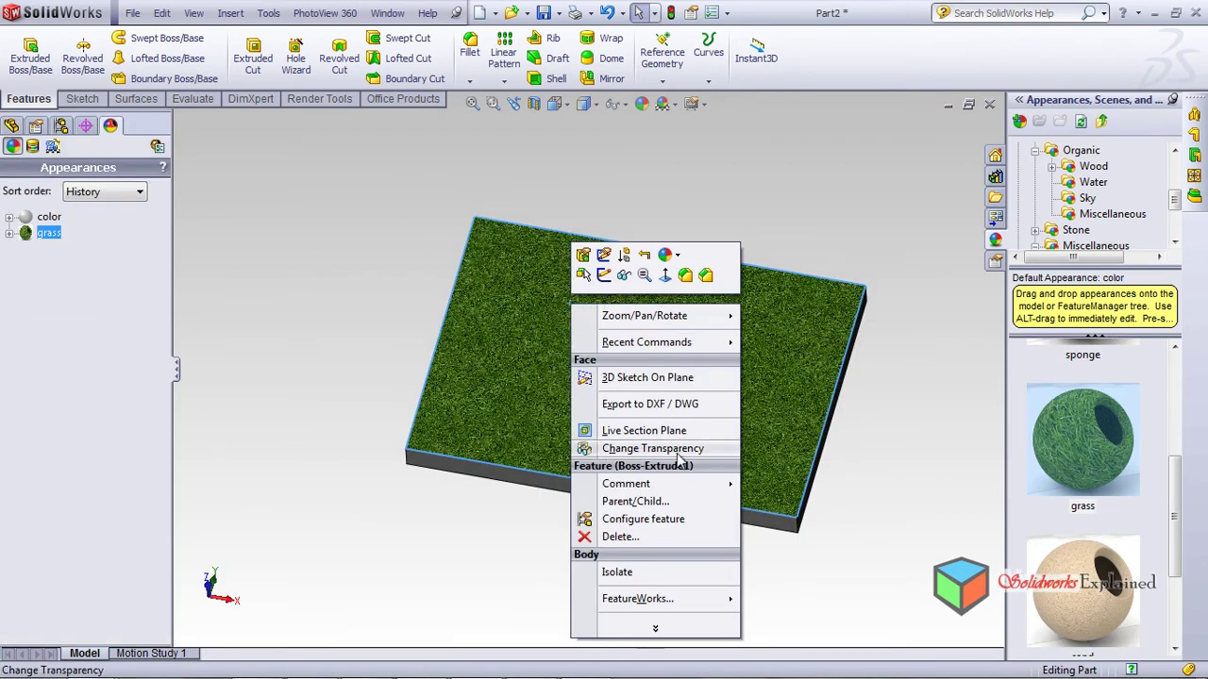
pyautogui.click(677, 455)
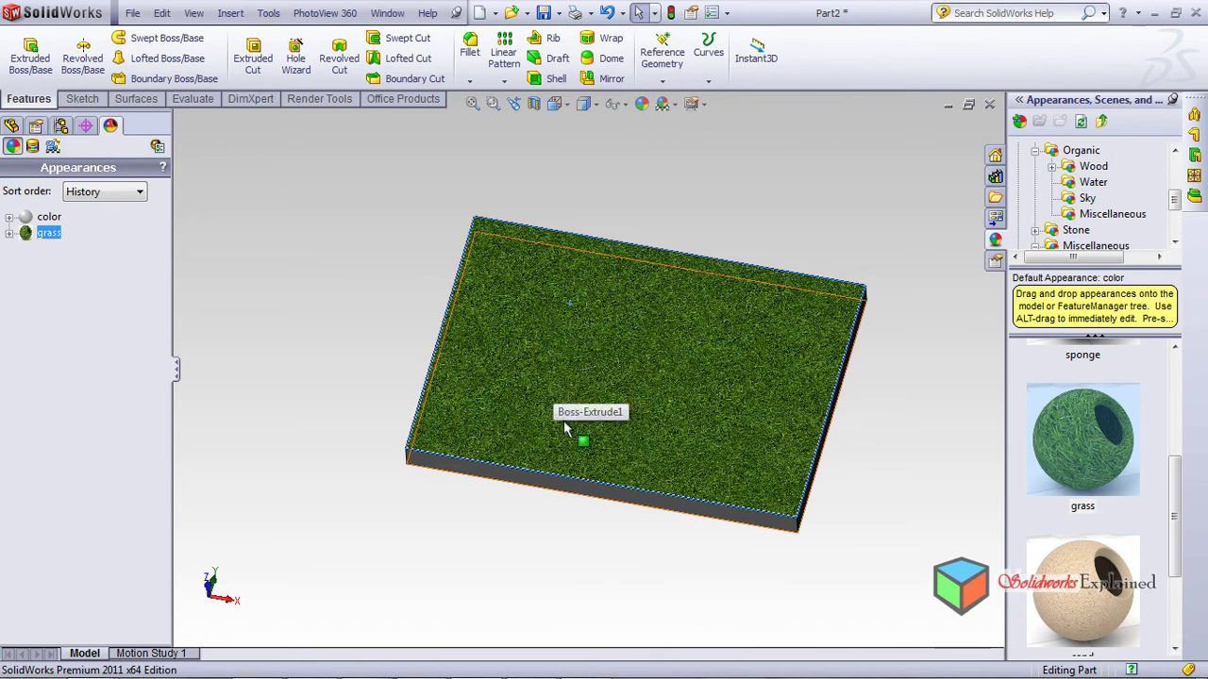
# - Orbit the plate through isometric, low side and near edge-on views
pyautogui.moveTo(533, 481); pyautogui.dragTo(540, 440)
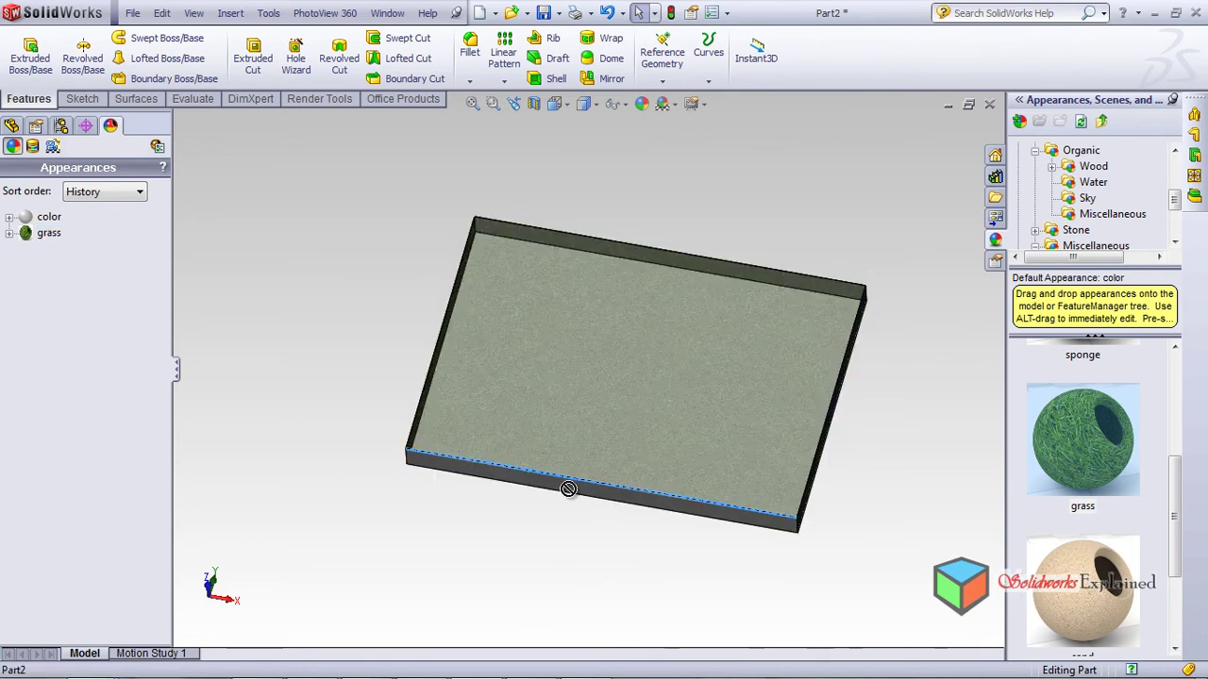
pyautogui.moveTo(493, 343); pyautogui.dragTo(370, 367, button='middle')
pyautogui.moveTo(832, 451); pyautogui.dragTo(642, 623, button='middle')
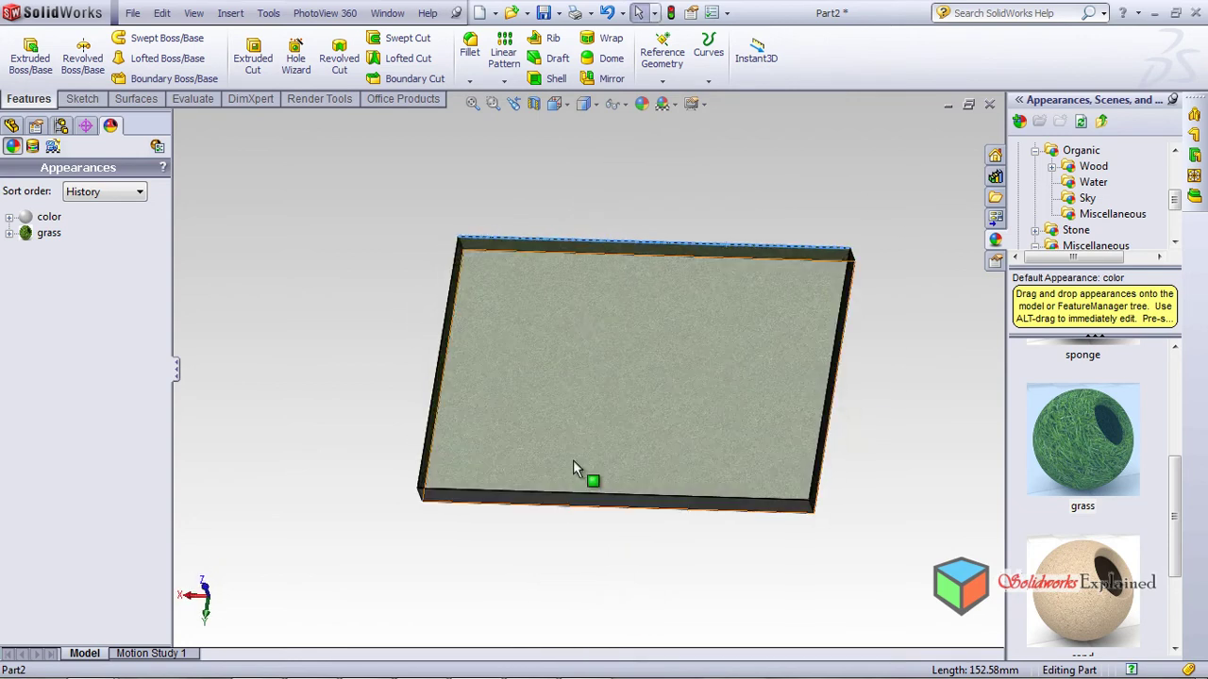
pyautogui.moveTo(402, 424); pyautogui.dragTo(506, 291, button='middle')
pyautogui.scroll(-5, 618, 344)
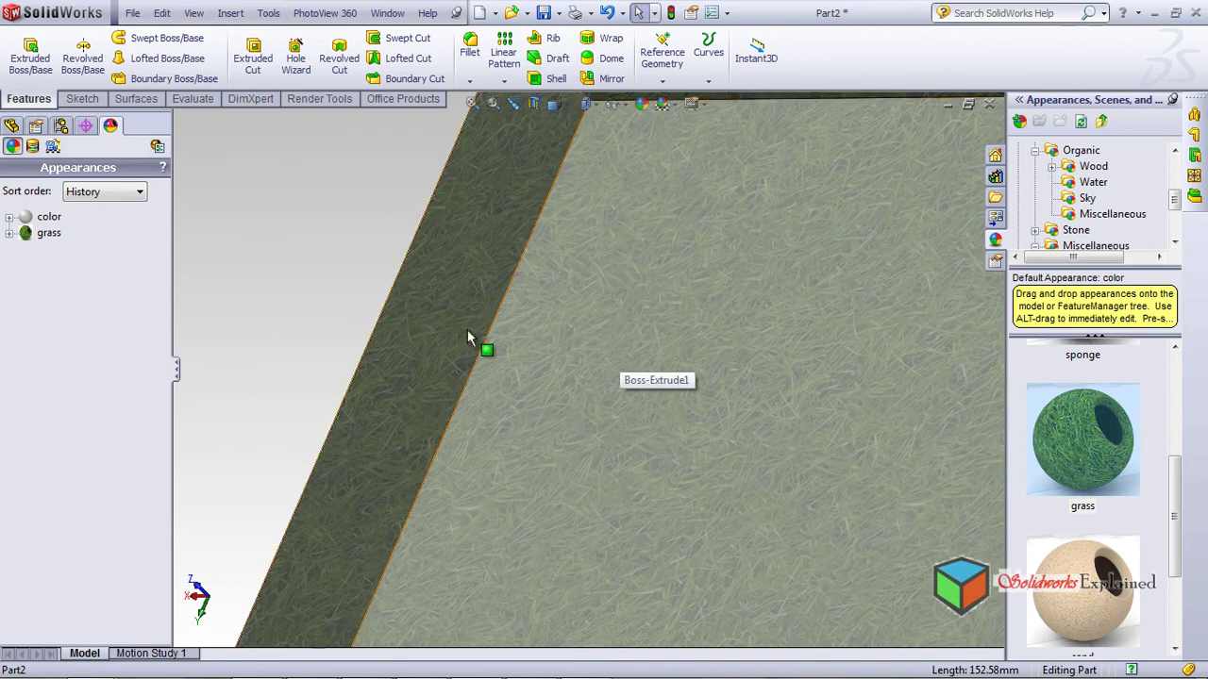
pyautogui.scroll(8, 669, 475)
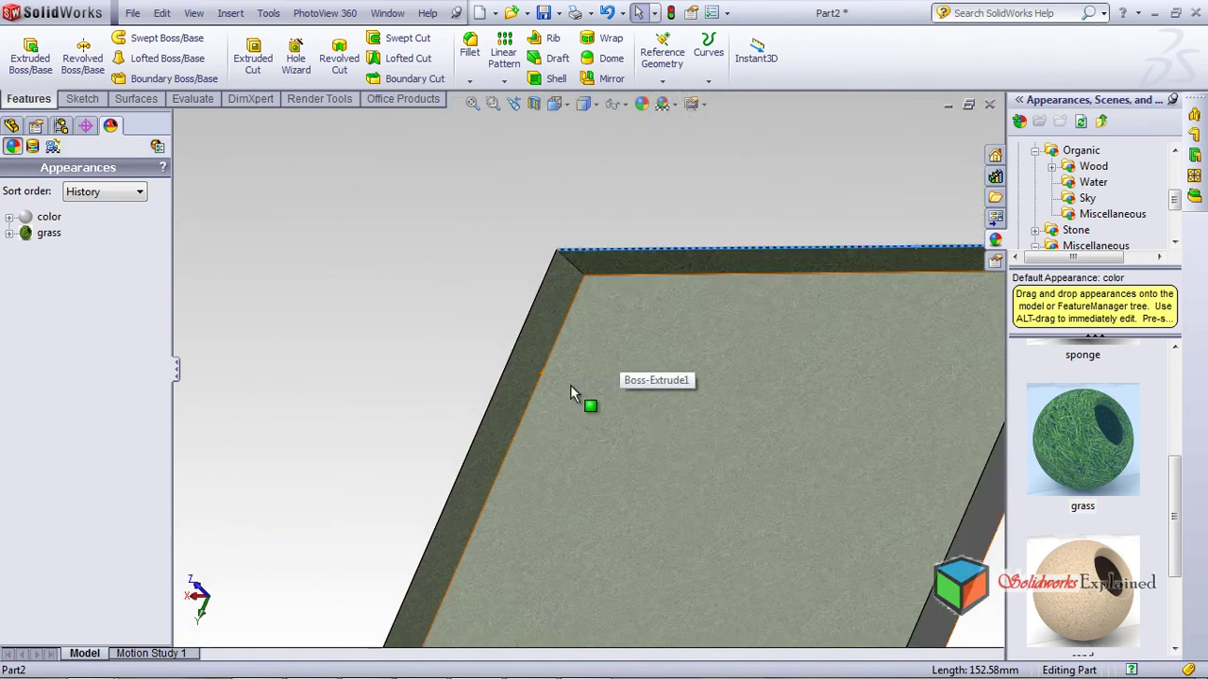
pyautogui.moveTo(570, 380); pyautogui.dragTo(631, 273, button='middle')
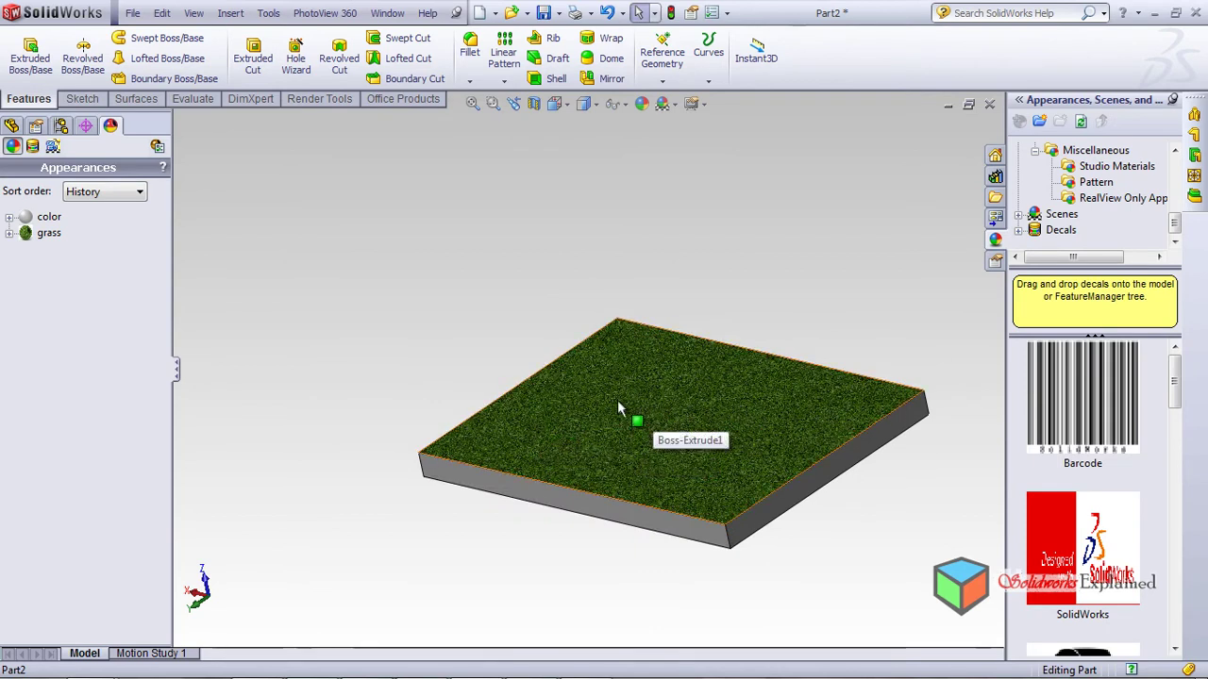
pyautogui.moveTo(591, 426); pyautogui.dragTo(966, 394, button='middle')
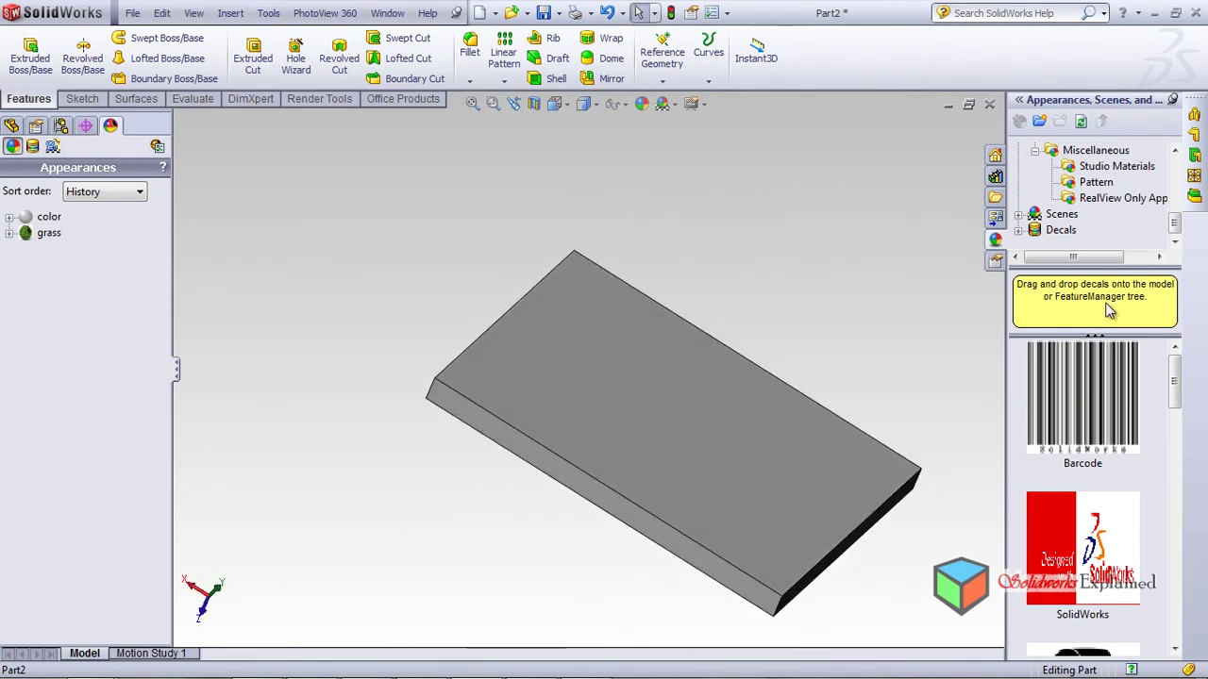
# - Browse the Decals library folder, then show the part's still-empty decal list
pyautogui.click(1019, 231)
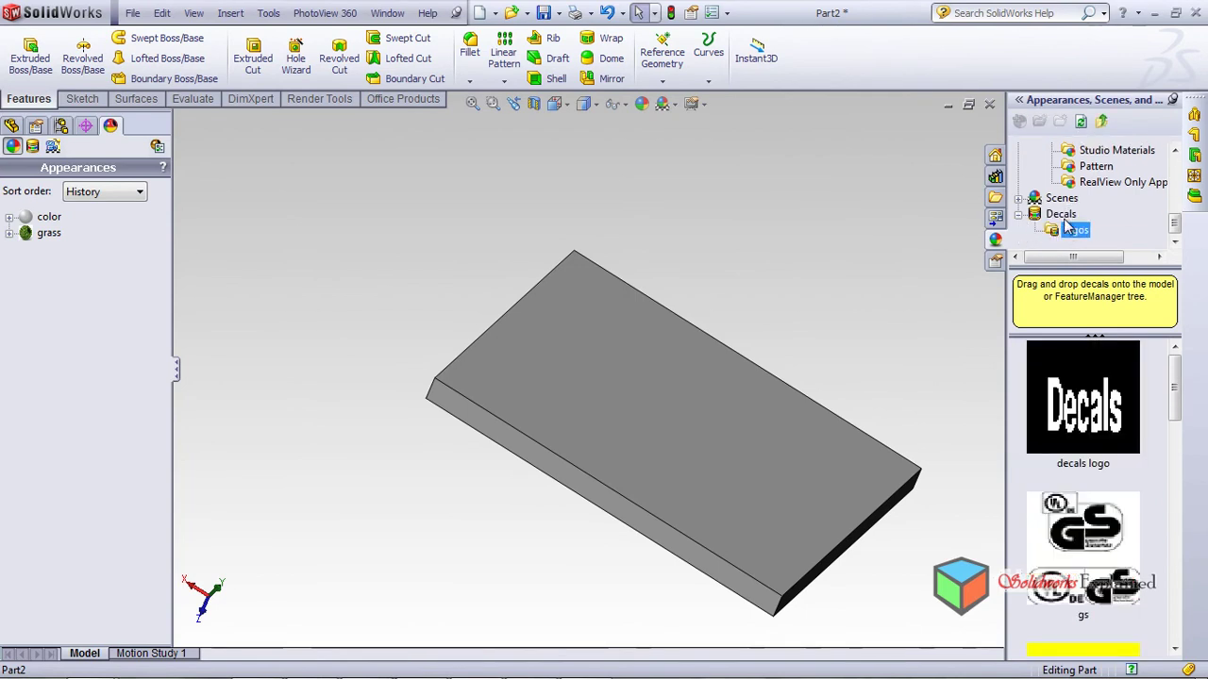
pyautogui.doubleClick(1061, 214)
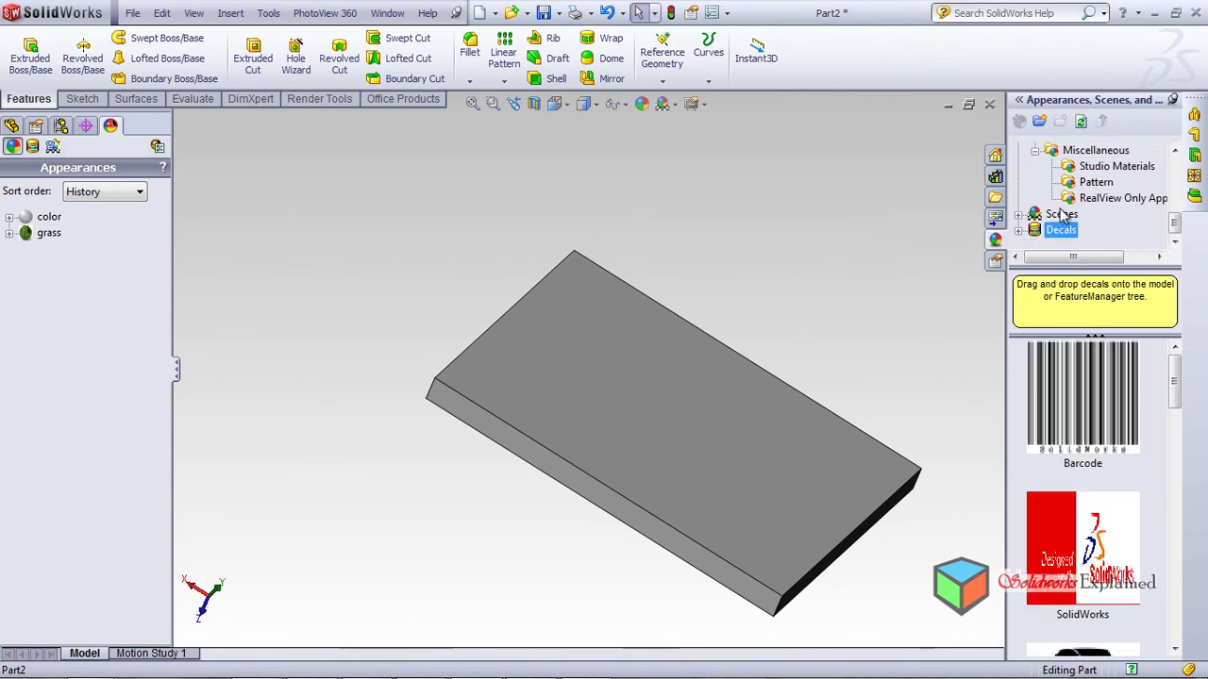
pyautogui.moveTo(1179, 379); pyautogui.dragTo(1201, 329)
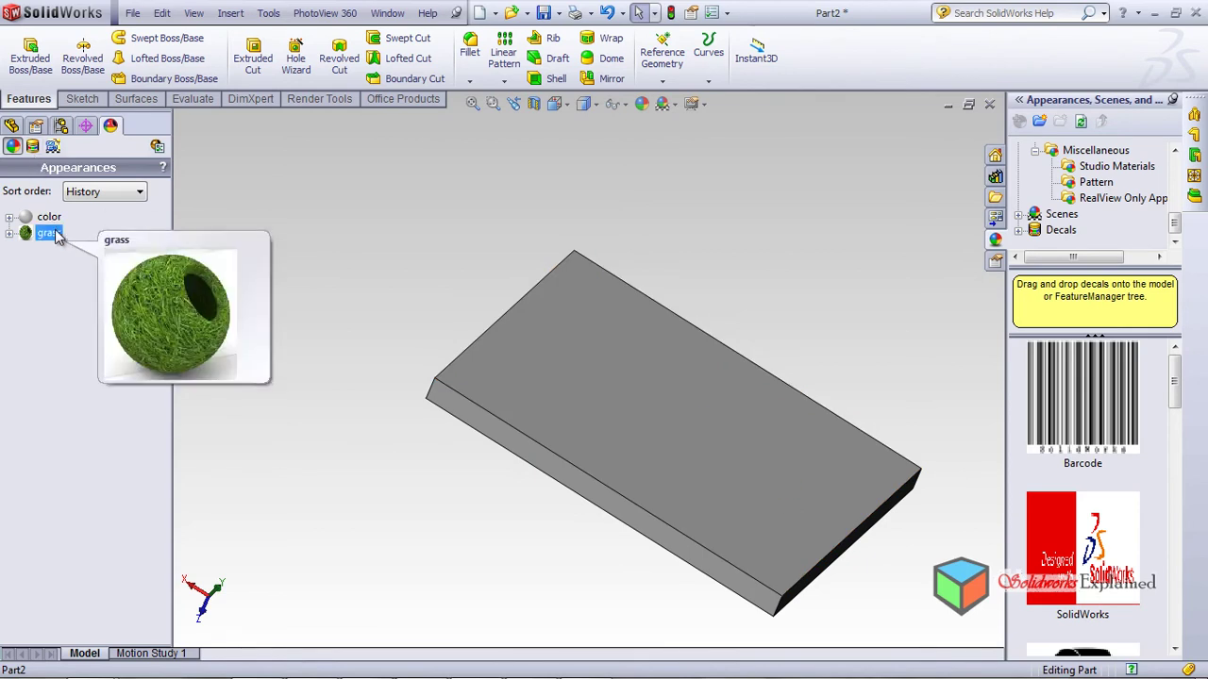
pyautogui.click(32, 147)
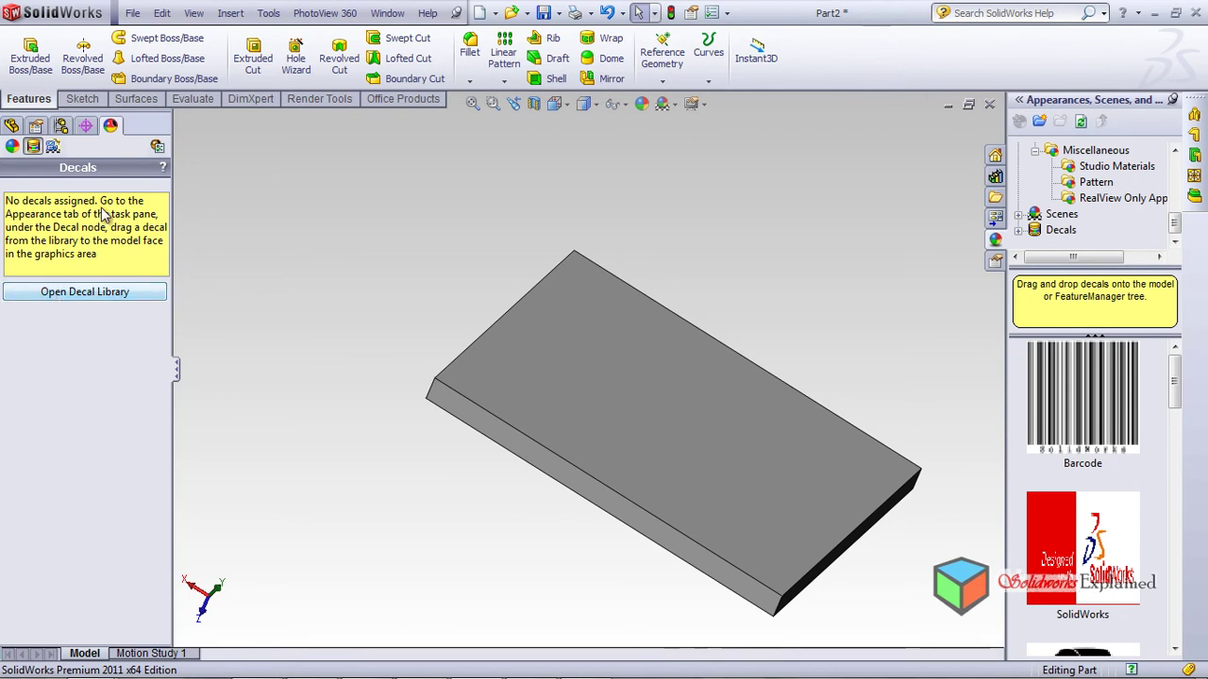
# - Add a decal to the top face using the grass image from G:'s solid images folder
pyautogui.rightClick(679, 412)
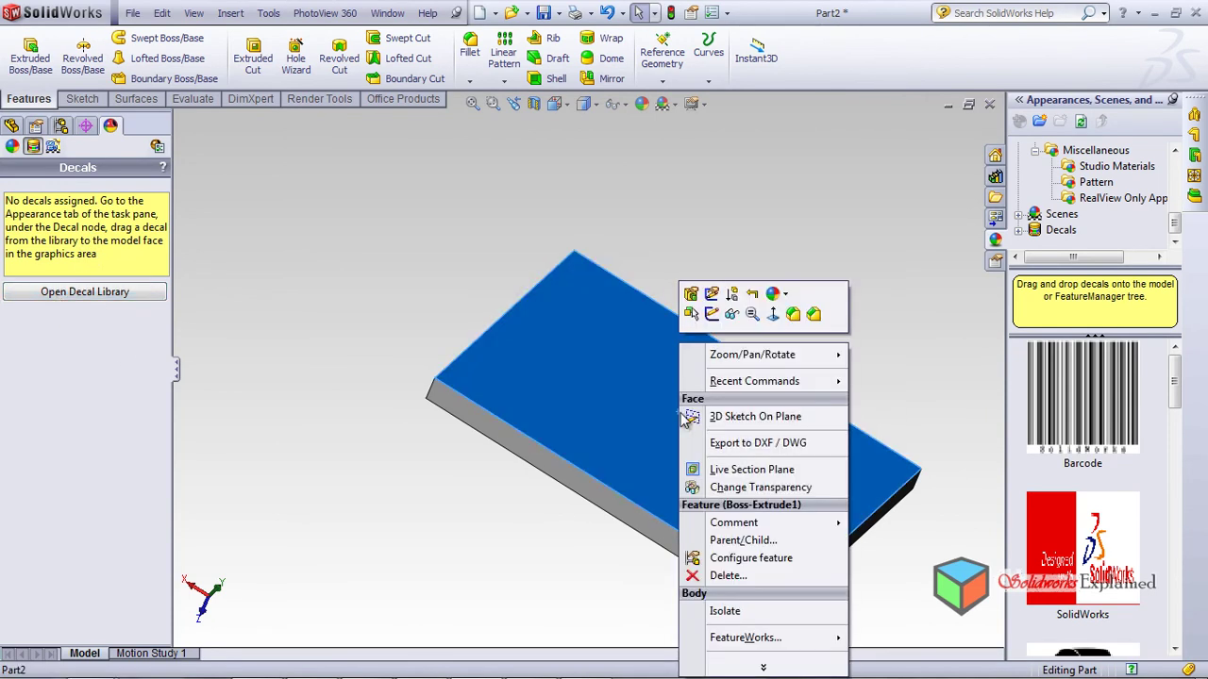
pyautogui.moveTo(723, 389)
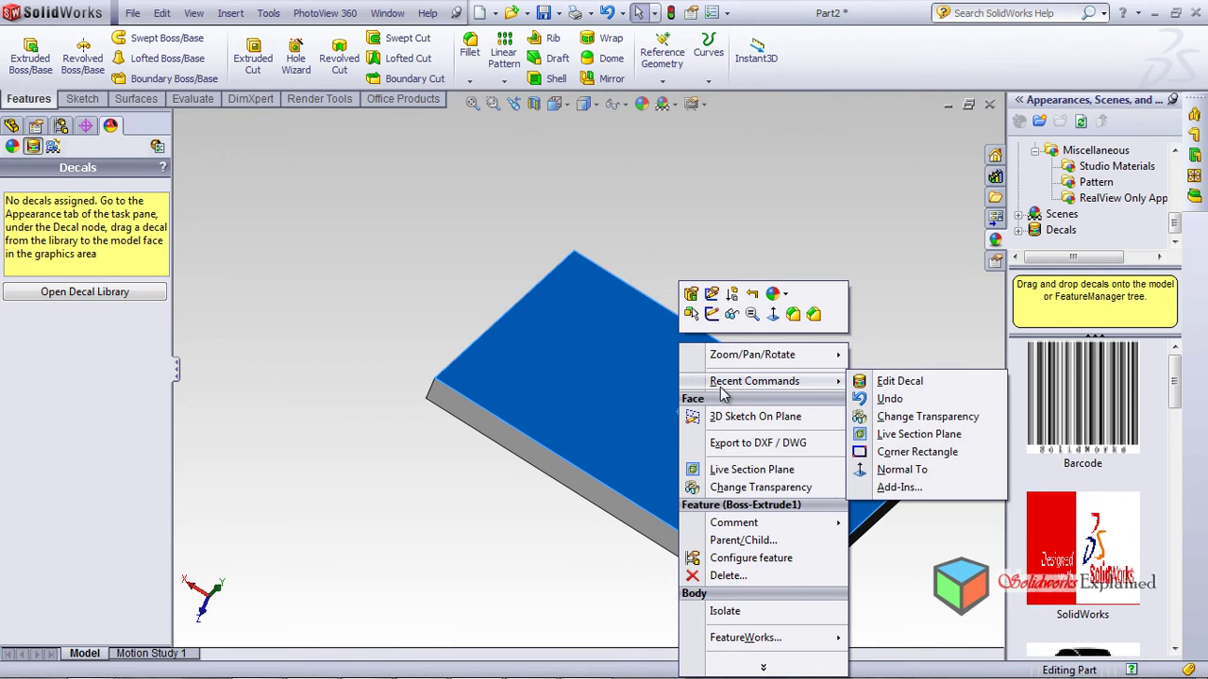
pyautogui.click(932, 384)
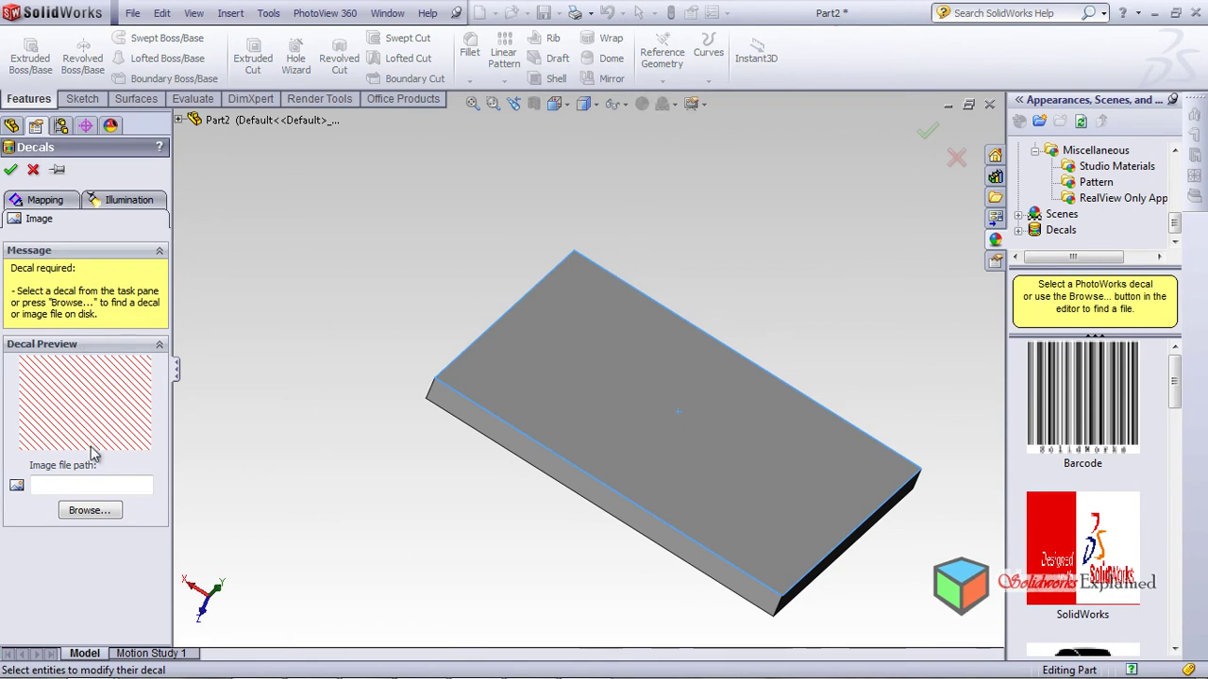
pyautogui.click(88, 511)
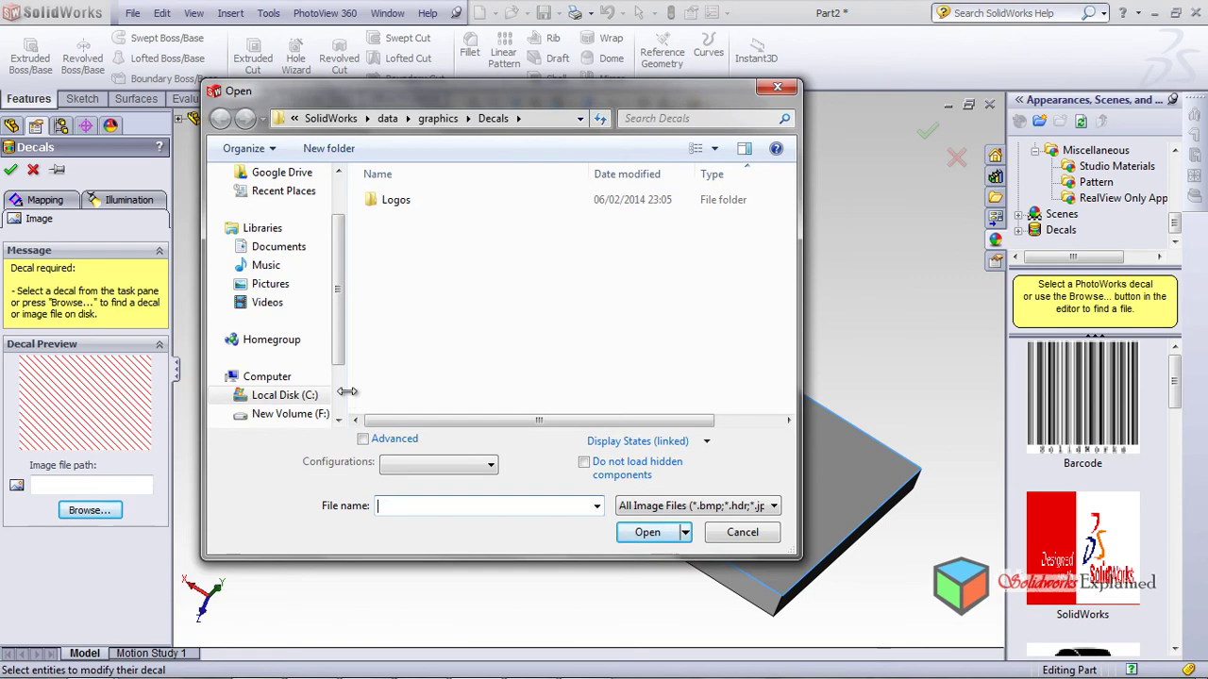
pyautogui.scroll(-2, 337, 396)
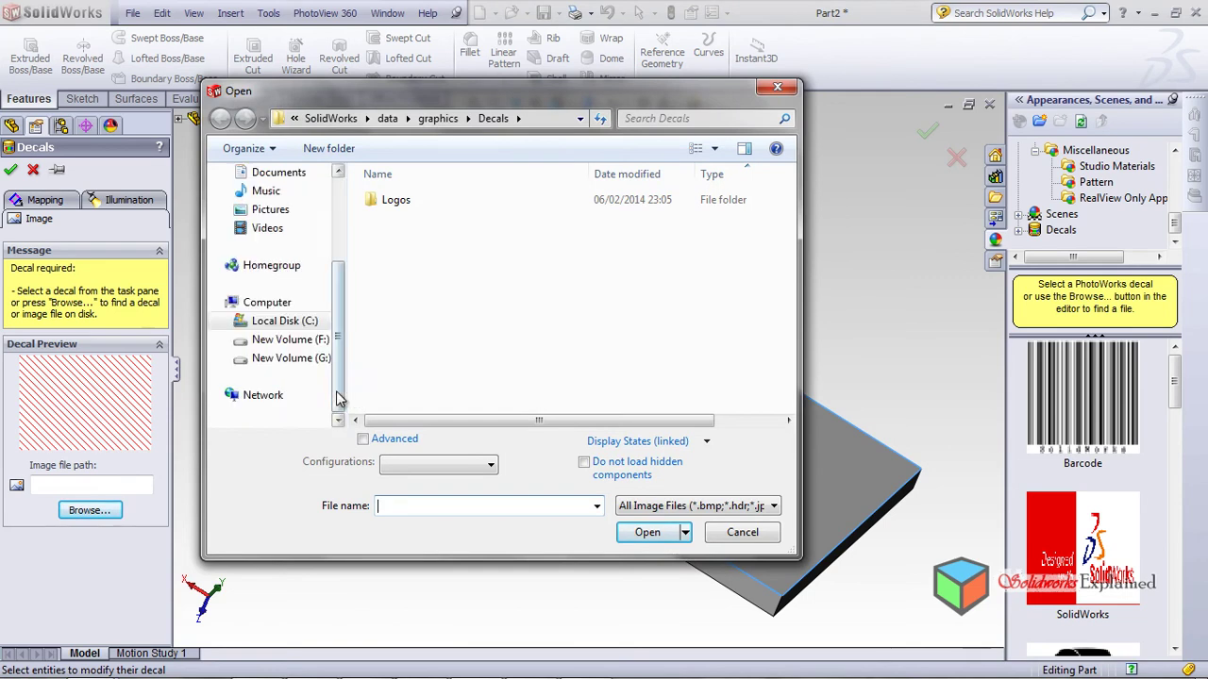
pyautogui.click(292, 359)
pyautogui.scroll(-5, 399, 340)
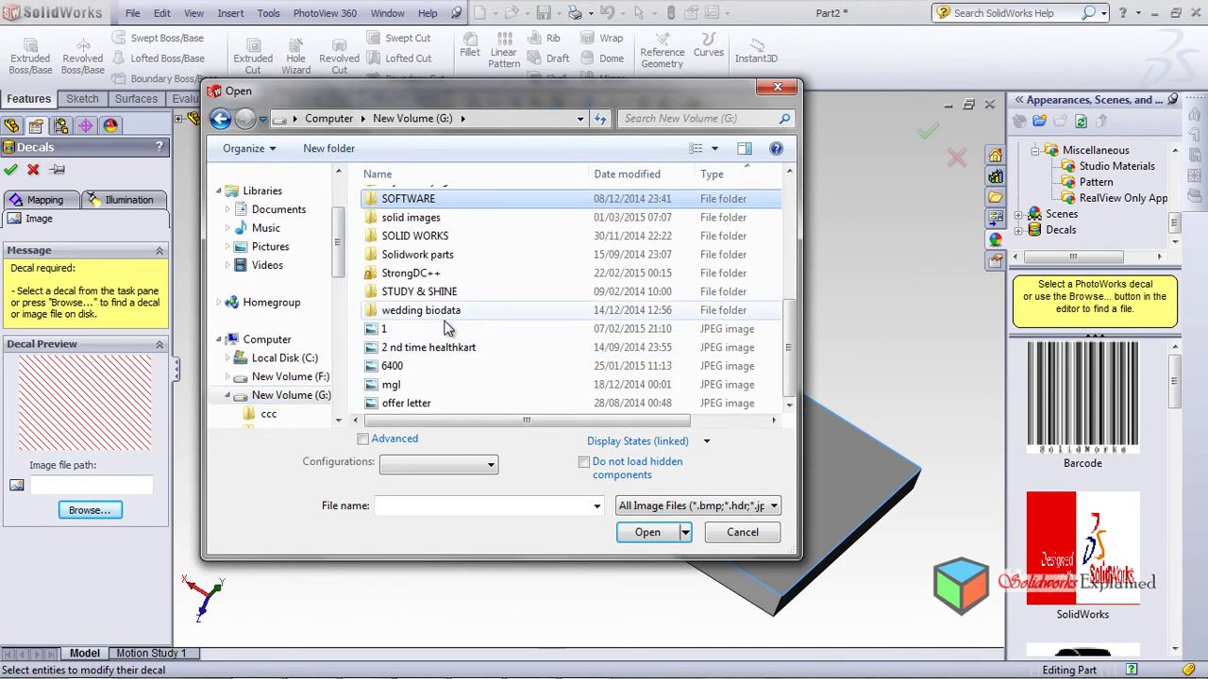
pyautogui.doubleClick(392, 219)
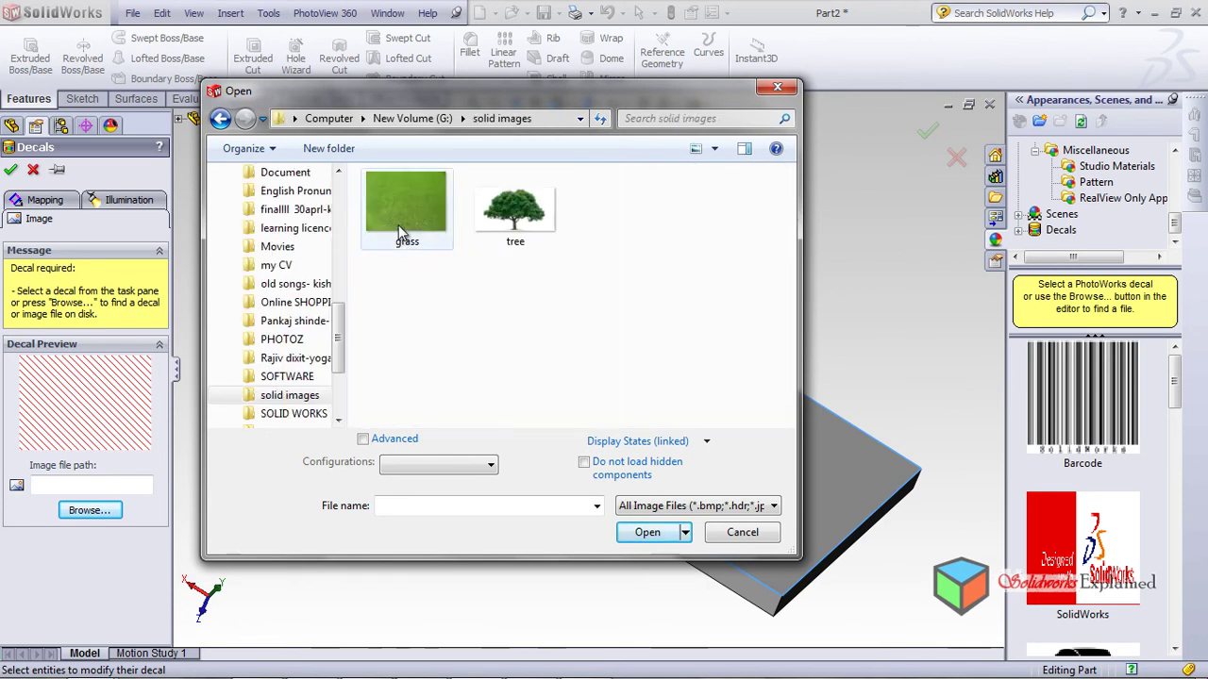
pyautogui.doubleClick(398, 225)
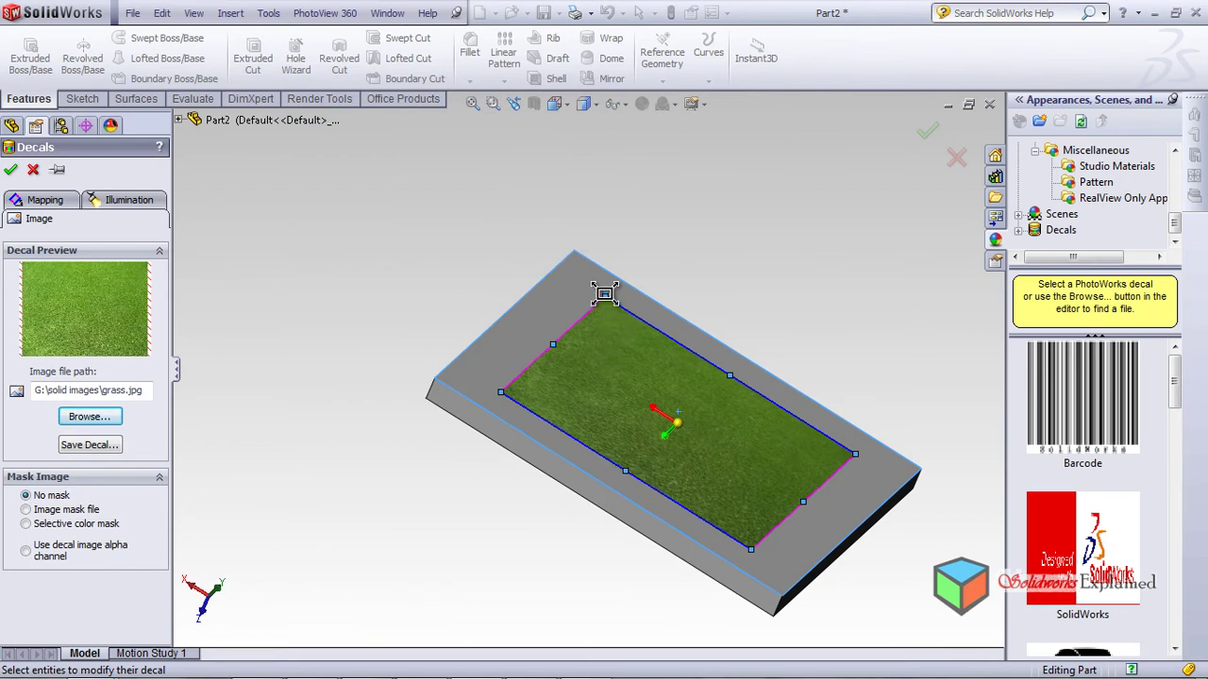
# - Stretch the grass decal's corners past the top face's edges
pyautogui.moveTo(605, 293); pyautogui.dragTo(577, 264)
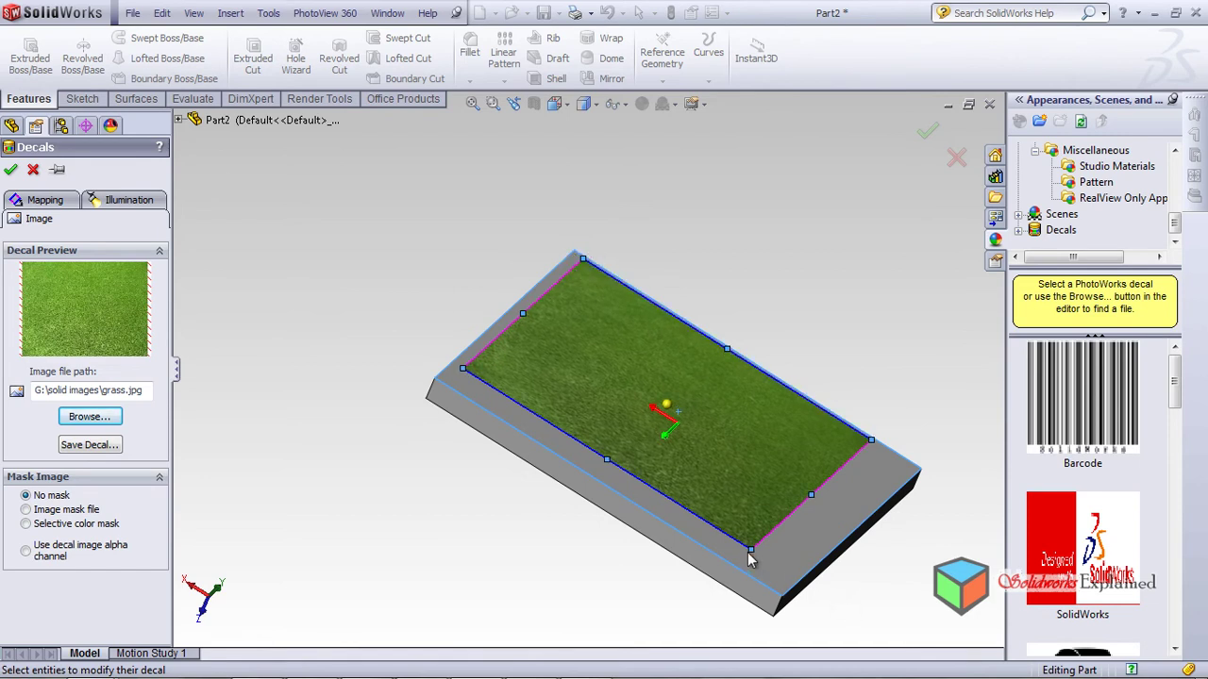
pyautogui.moveTo(811, 497); pyautogui.dragTo(830, 539)
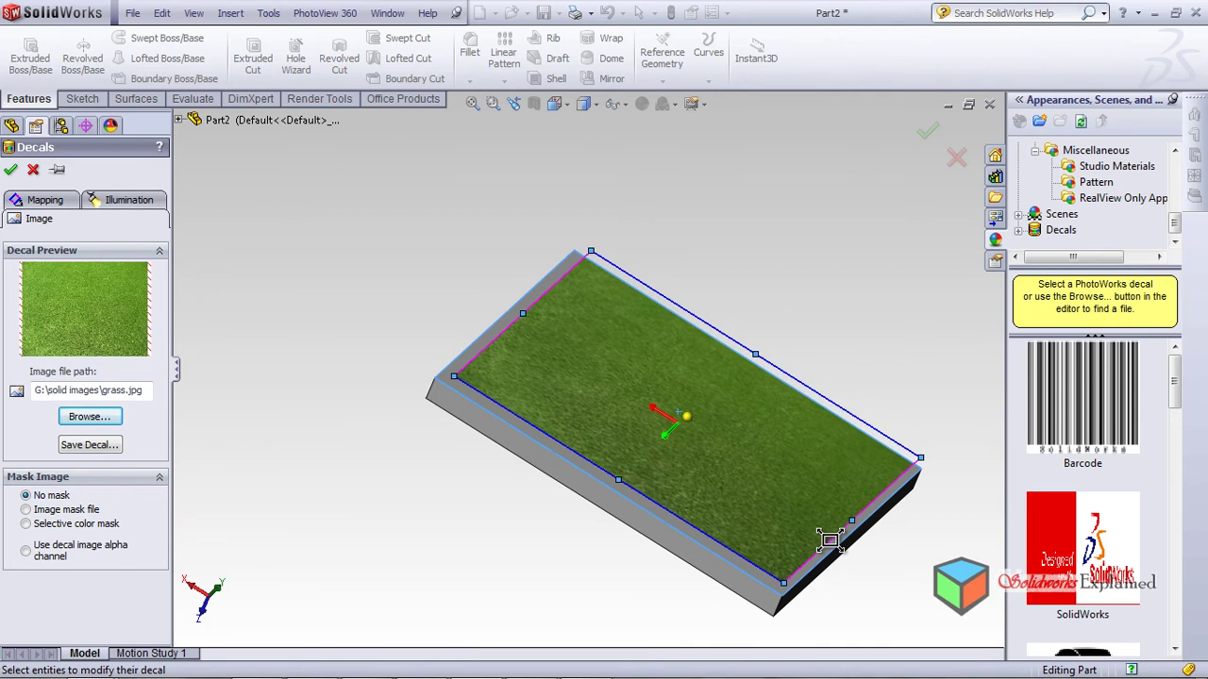
pyautogui.moveTo(617, 476); pyautogui.dragTo(611, 498)
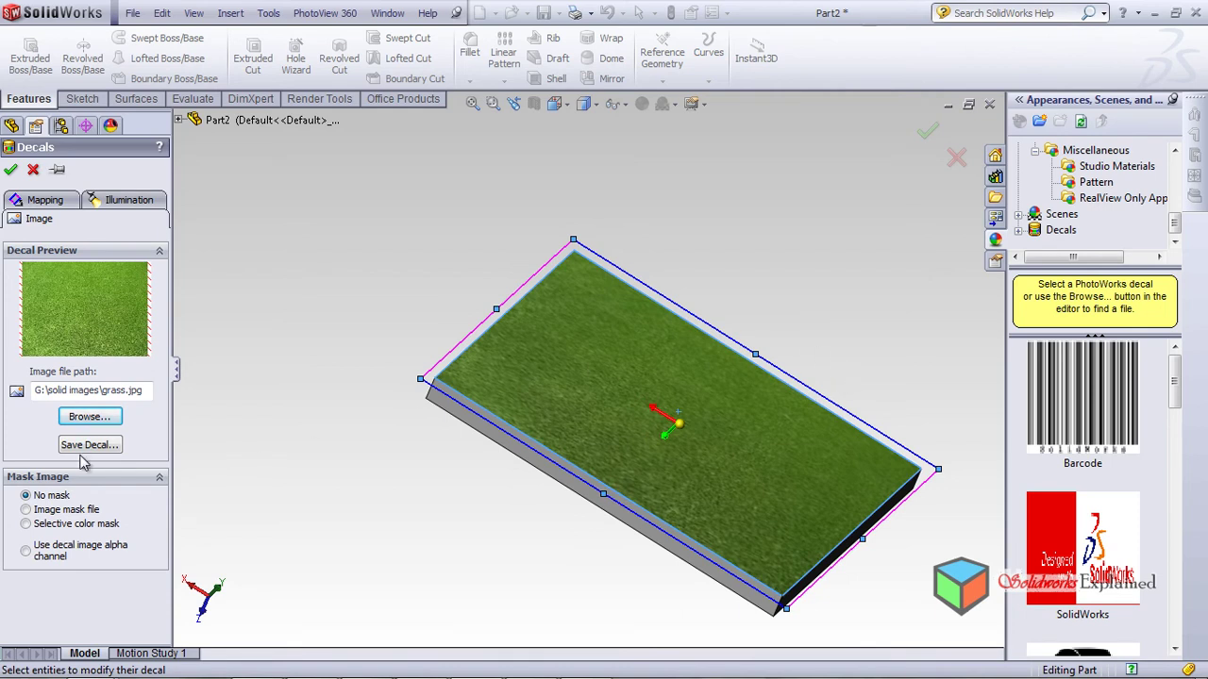
# - Apply the grass decal and orbit and zoom to inspect it from several angles
pyautogui.click(10, 169)
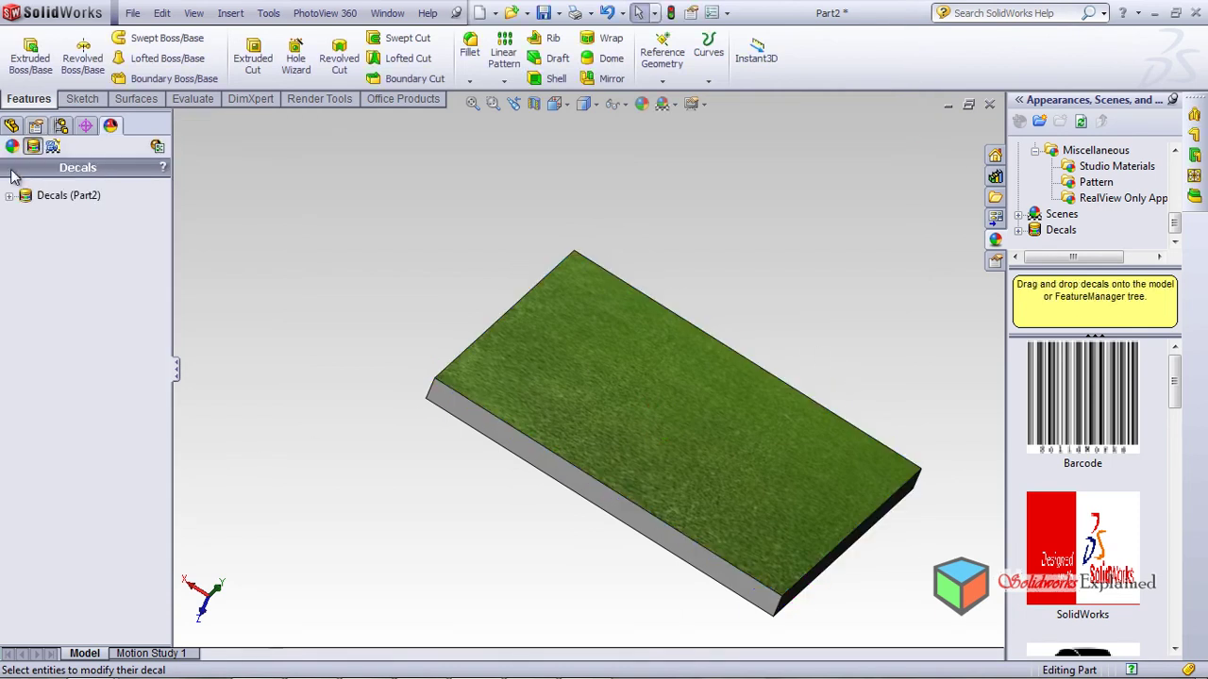
pyautogui.moveTo(358, 422); pyautogui.dragTo(305, 216, button='middle')
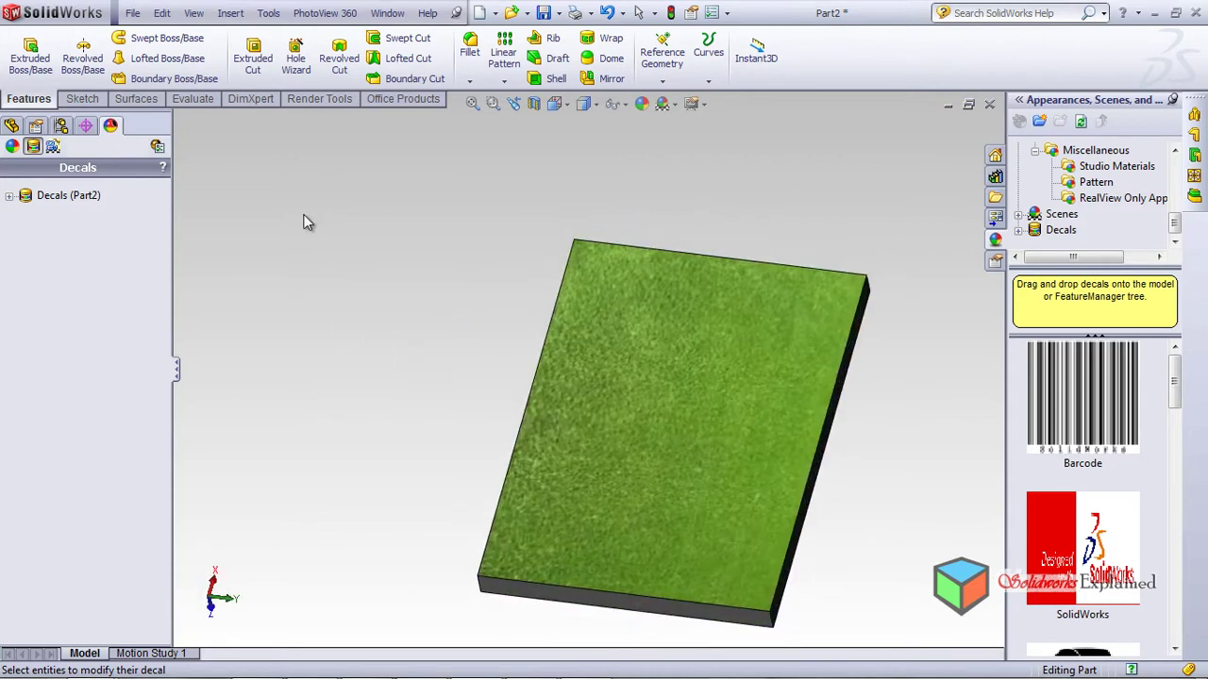
pyautogui.scroll(-3, 673, 440)
pyautogui.click(638, 451)
pyautogui.scroll(5, 637, 453)
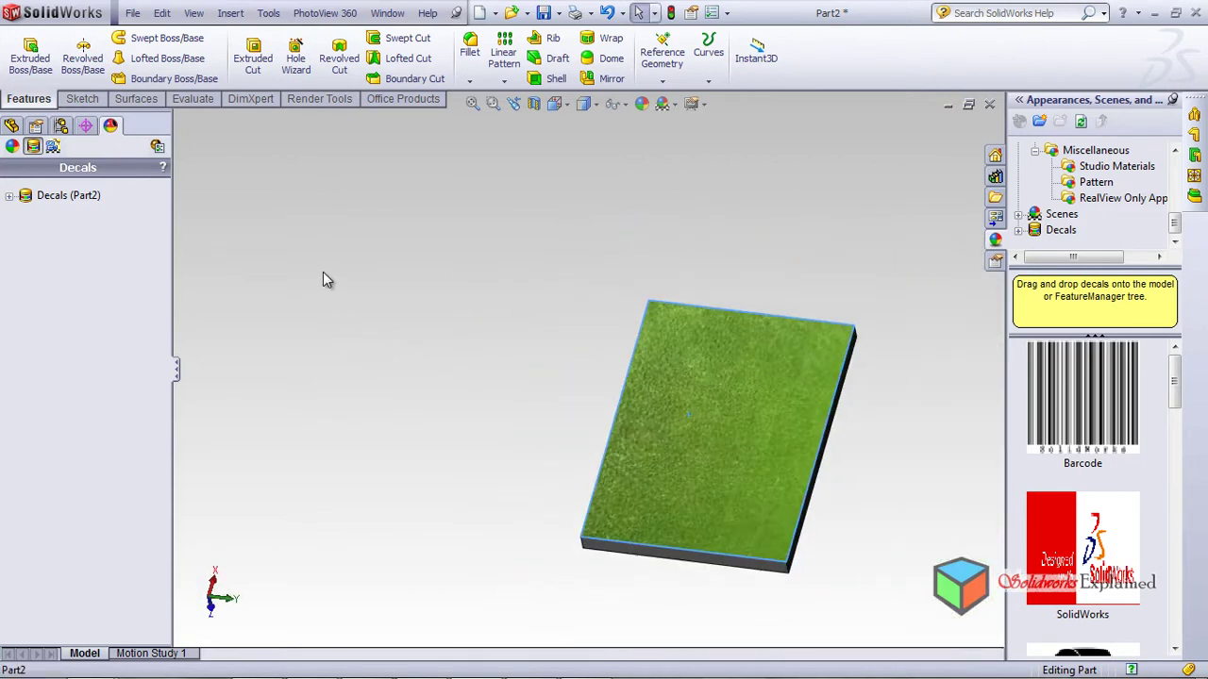
pyautogui.moveTo(637, 453); pyautogui.dragTo(843, 347, button='middle')
pyautogui.scroll(-5, 652, 436)
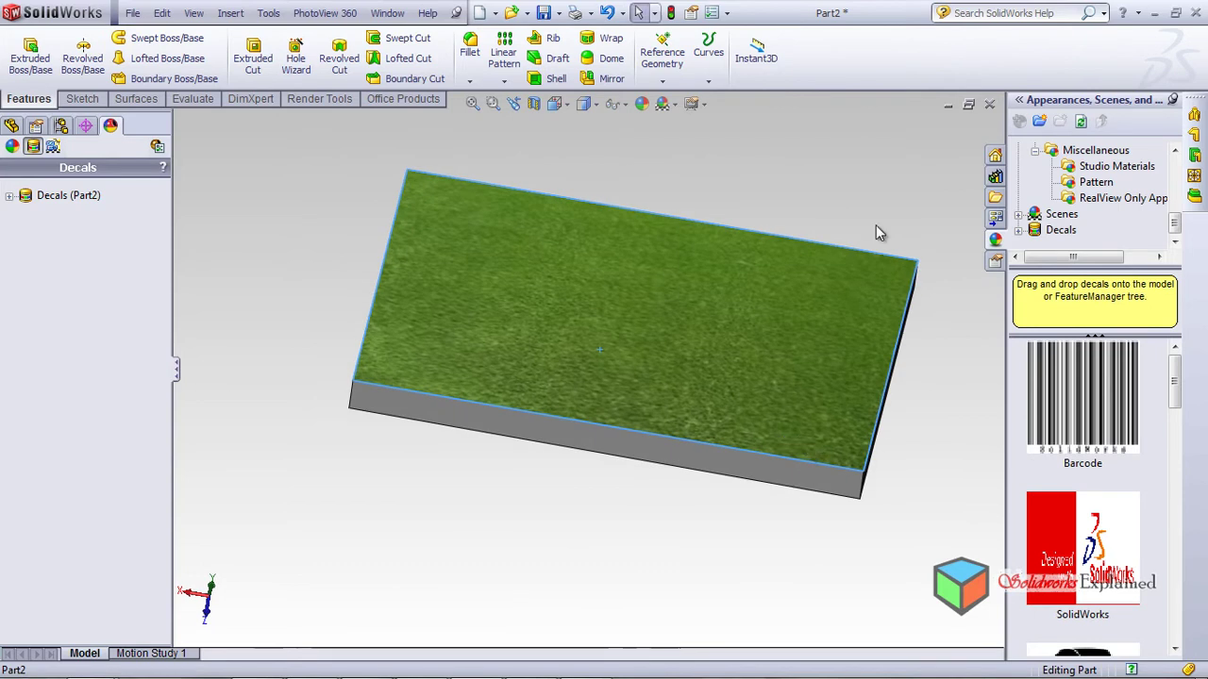
pyautogui.moveTo(623, 283); pyautogui.dragTo(651, 368, button='middle')
# - Close the grass plate without saving and start a new part facing the Front plane
pyautogui.click(989, 104)
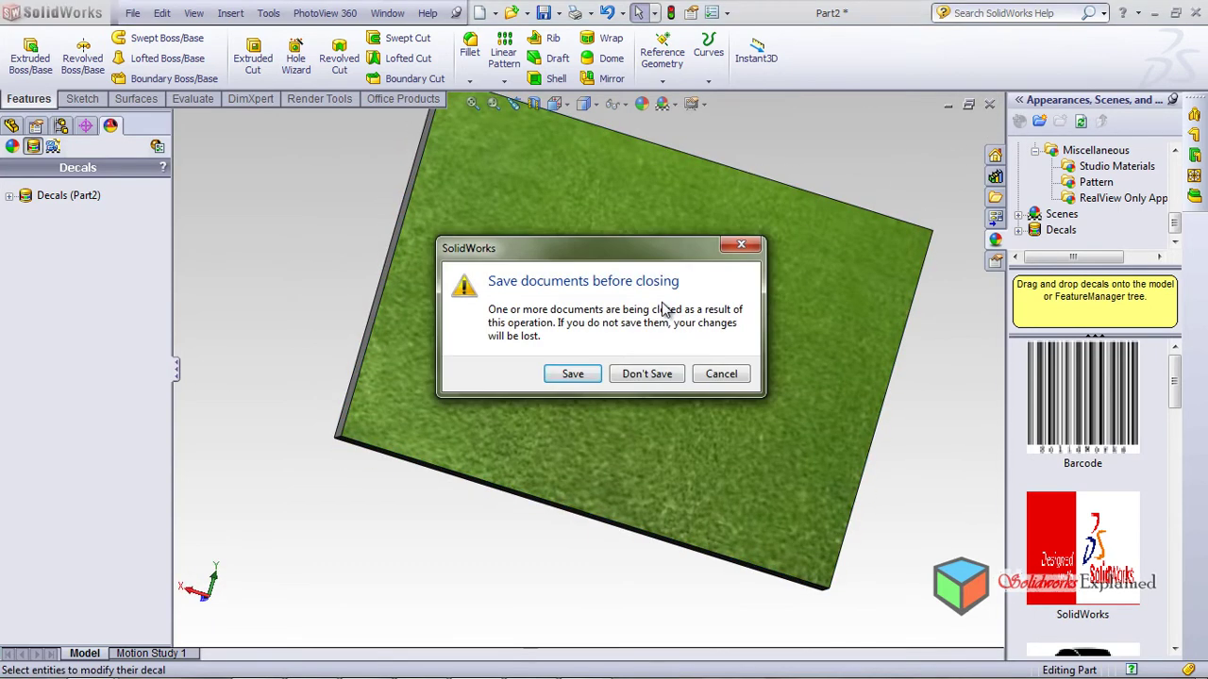
pyautogui.click(639, 375)
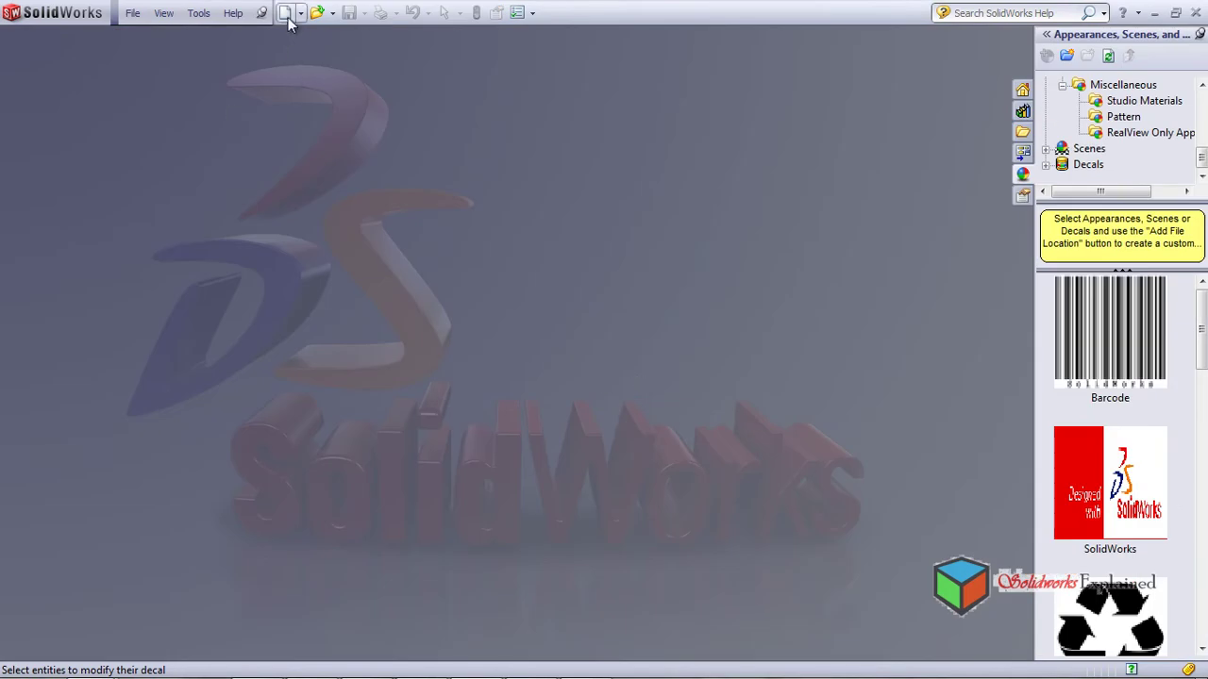
pyautogui.click(285, 13)
pyautogui.click(616, 578)
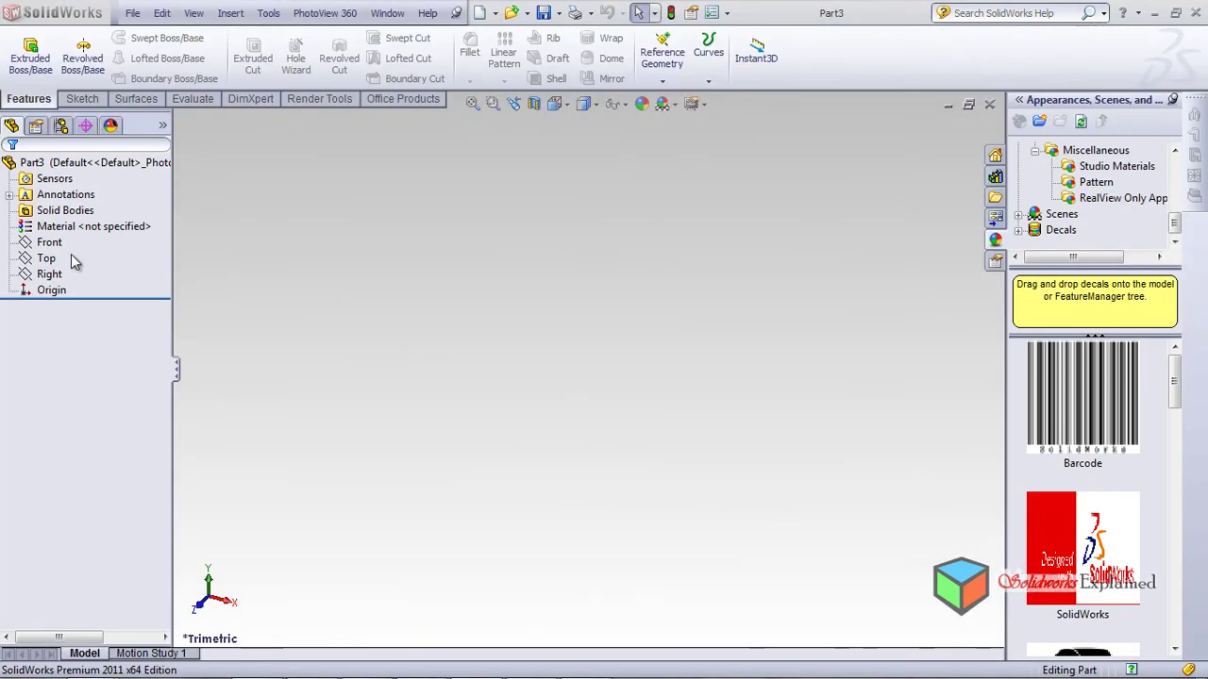
pyautogui.click(49, 244)
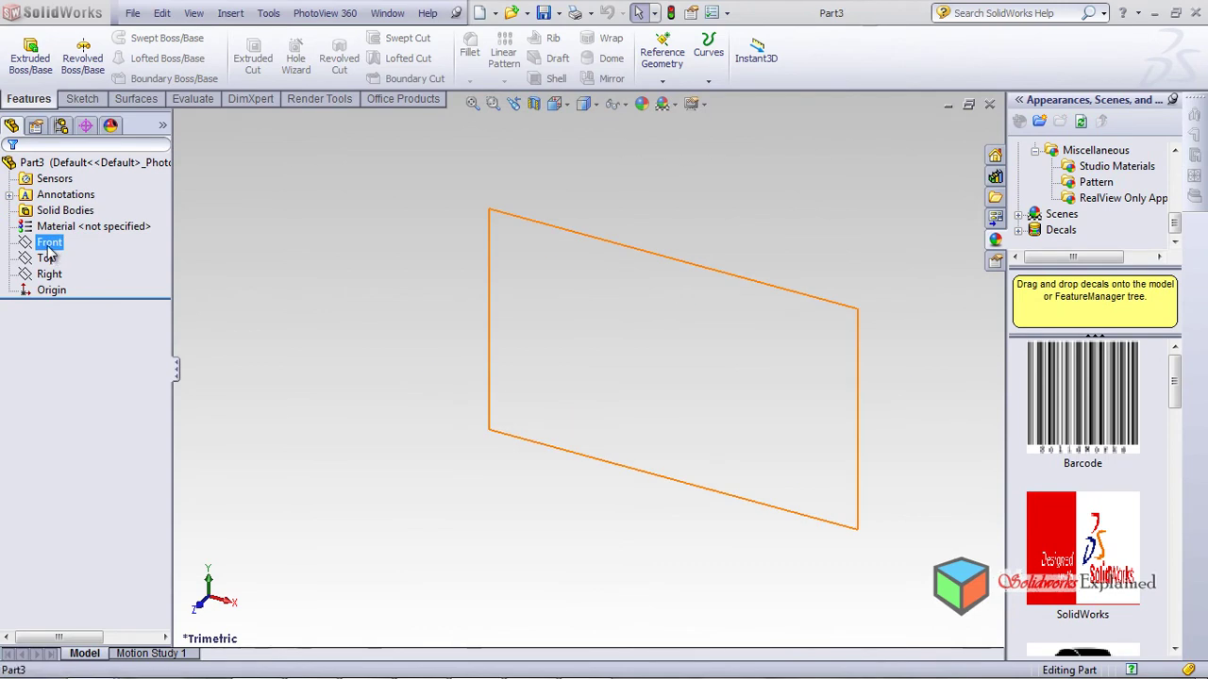
pyautogui.click(126, 230)
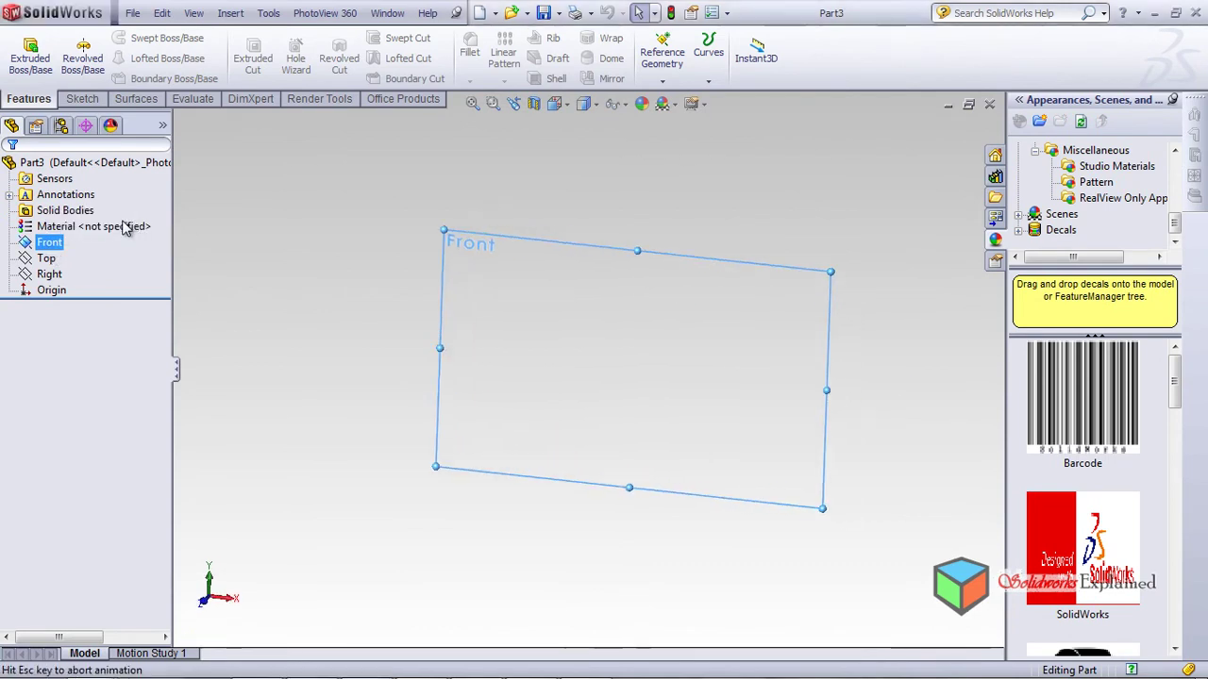
pyautogui.click(74, 99)
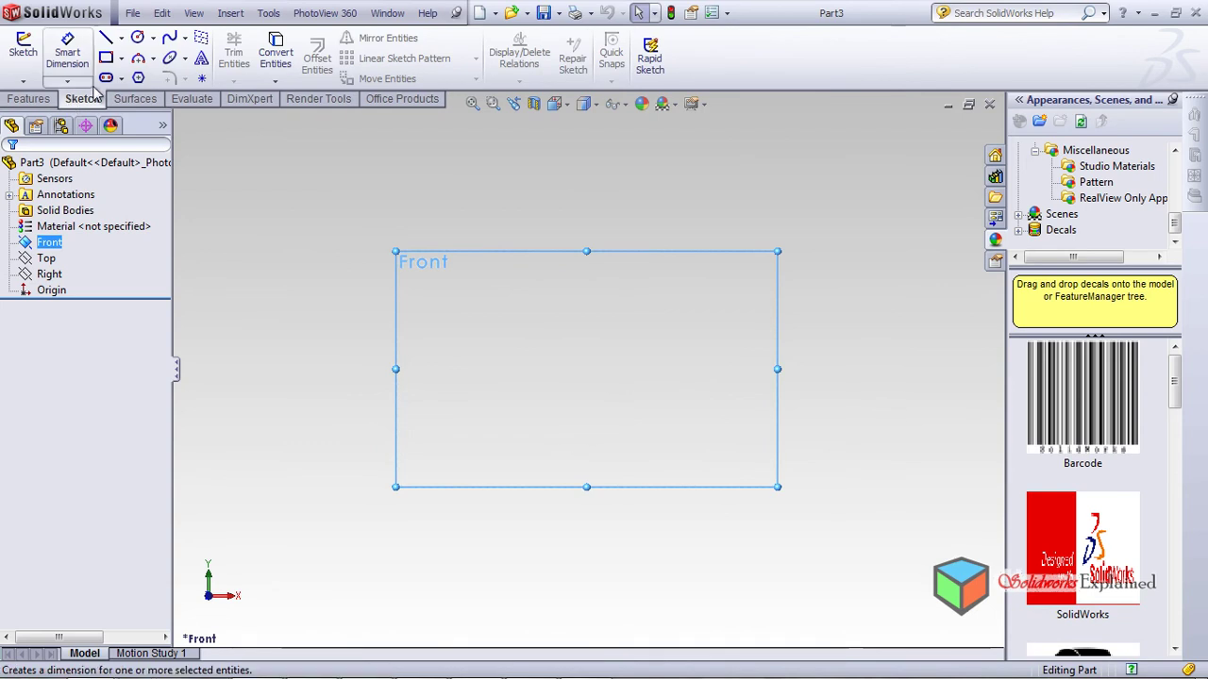
# - Draw a short horizontal base line for the profile
pyautogui.click(106, 37)
pyautogui.click(578, 428)
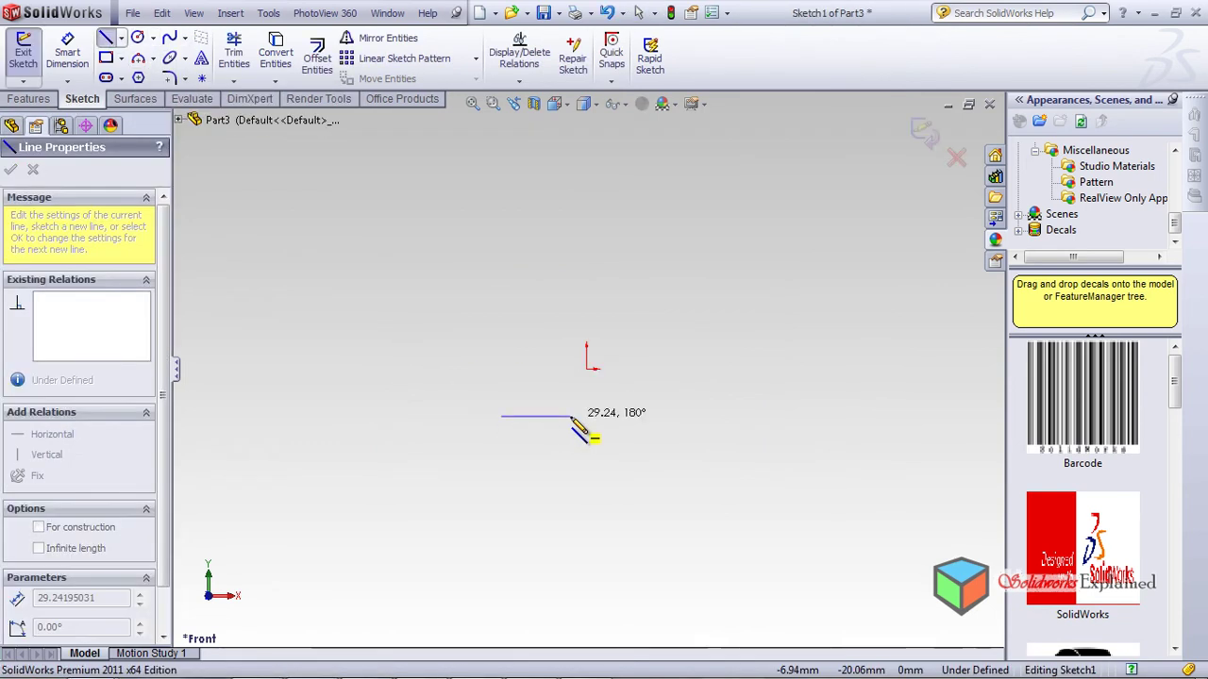
pyautogui.click(597, 417)
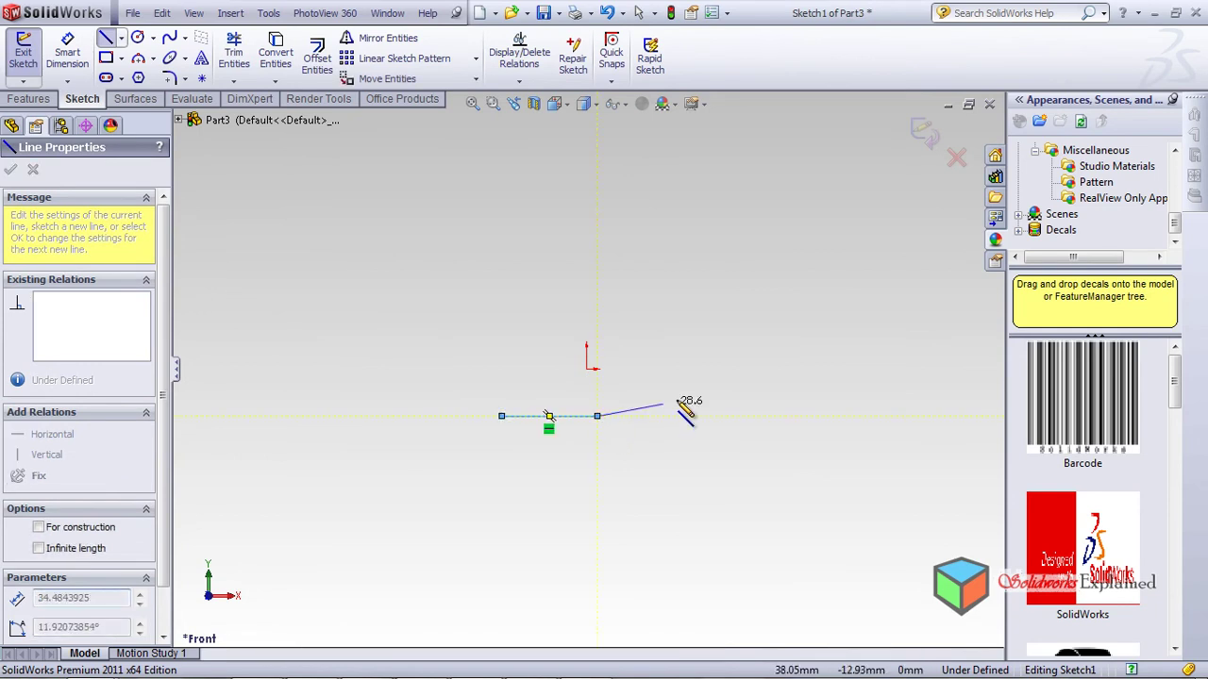
pyautogui.press('Escape')
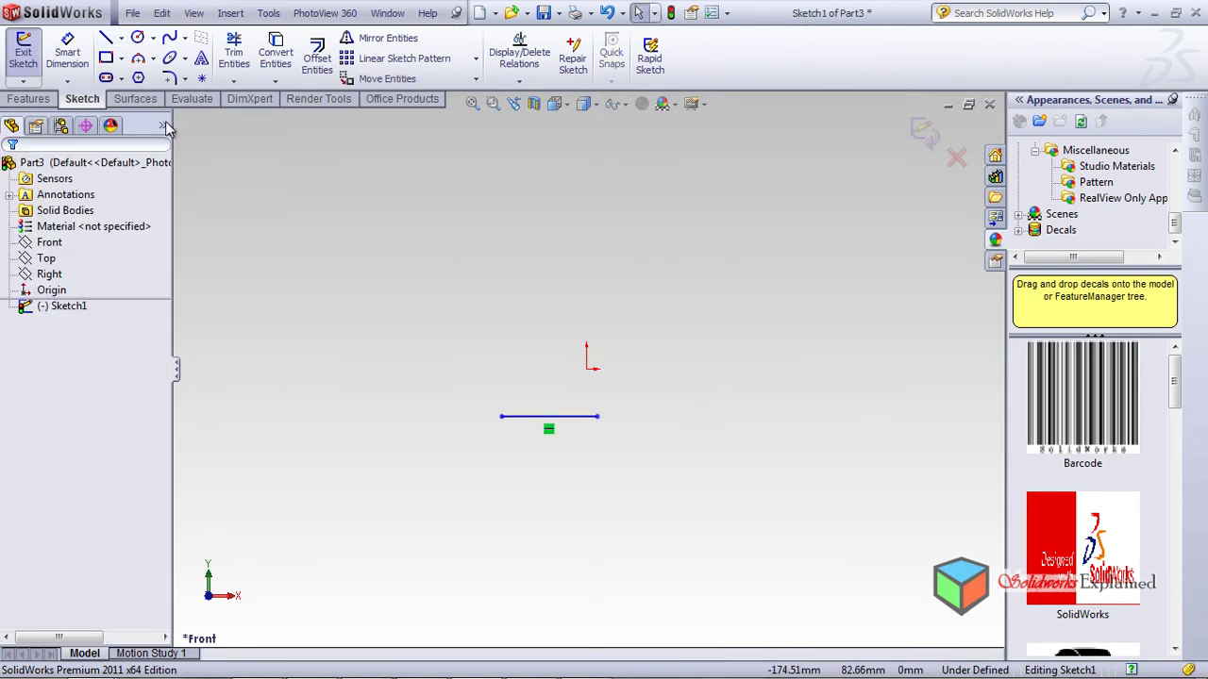
# - Draw an arched spline from the line's left end over a peak to its right end, then exit the sketch
pyautogui.click(169, 36)
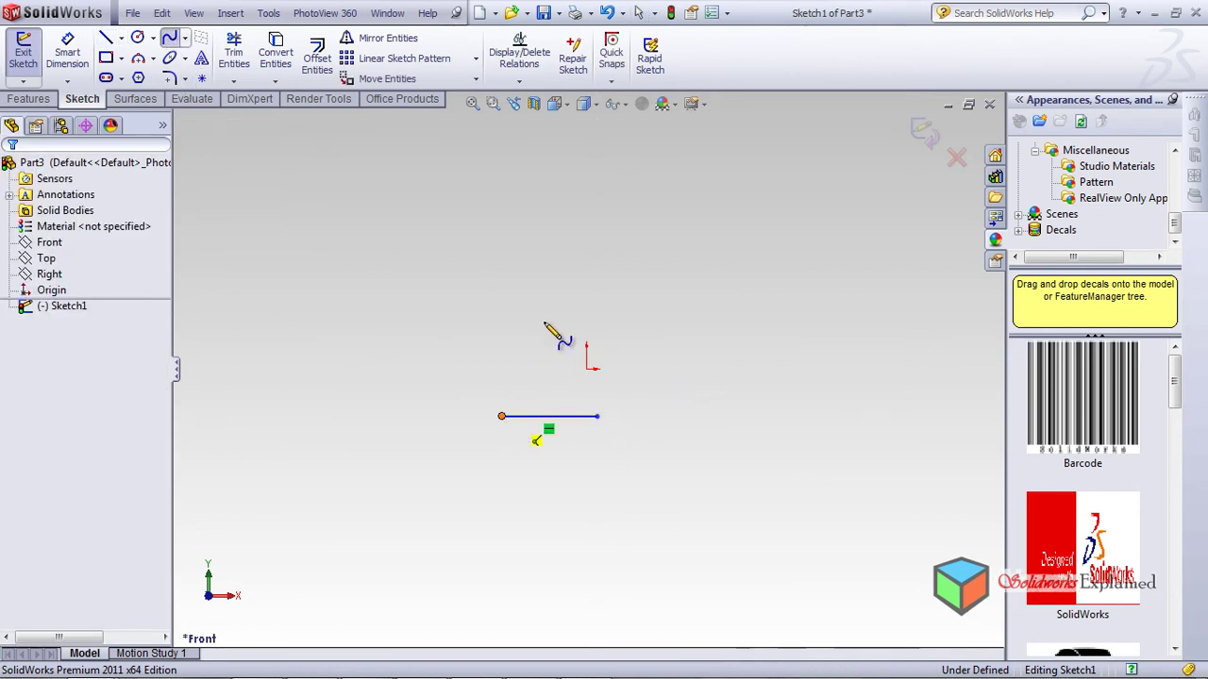
pyautogui.click(501, 416)
pyautogui.click(546, 334)
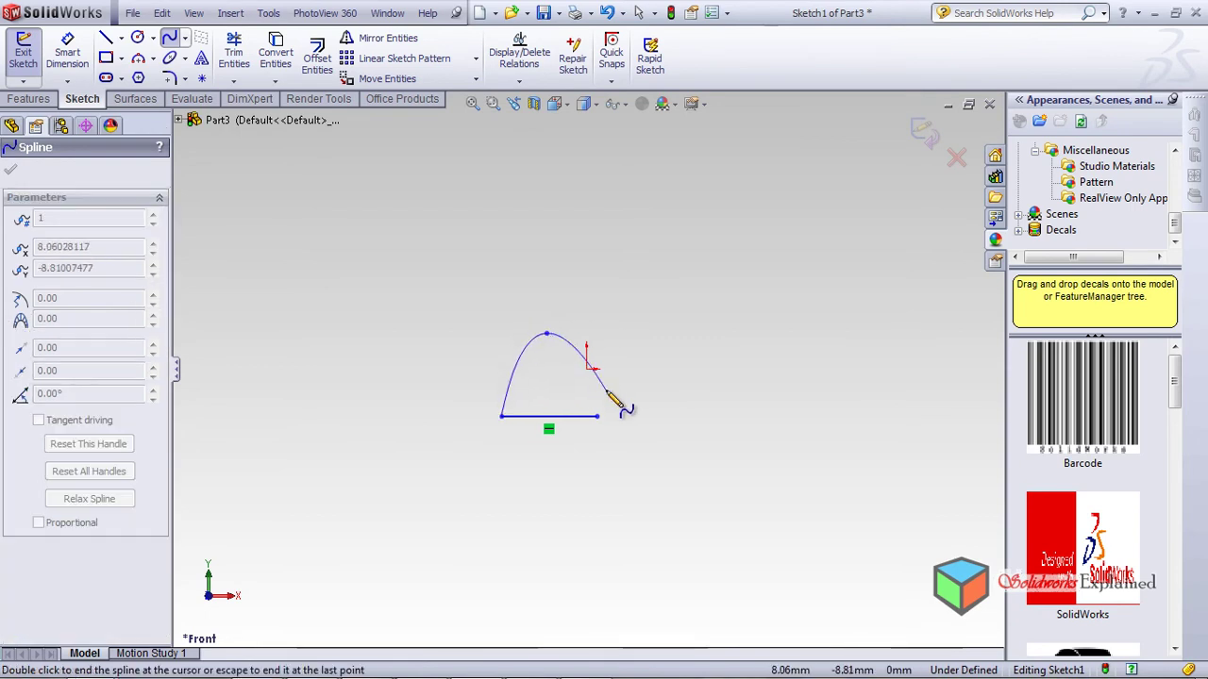
pyautogui.click(598, 416)
pyautogui.press('Escape')
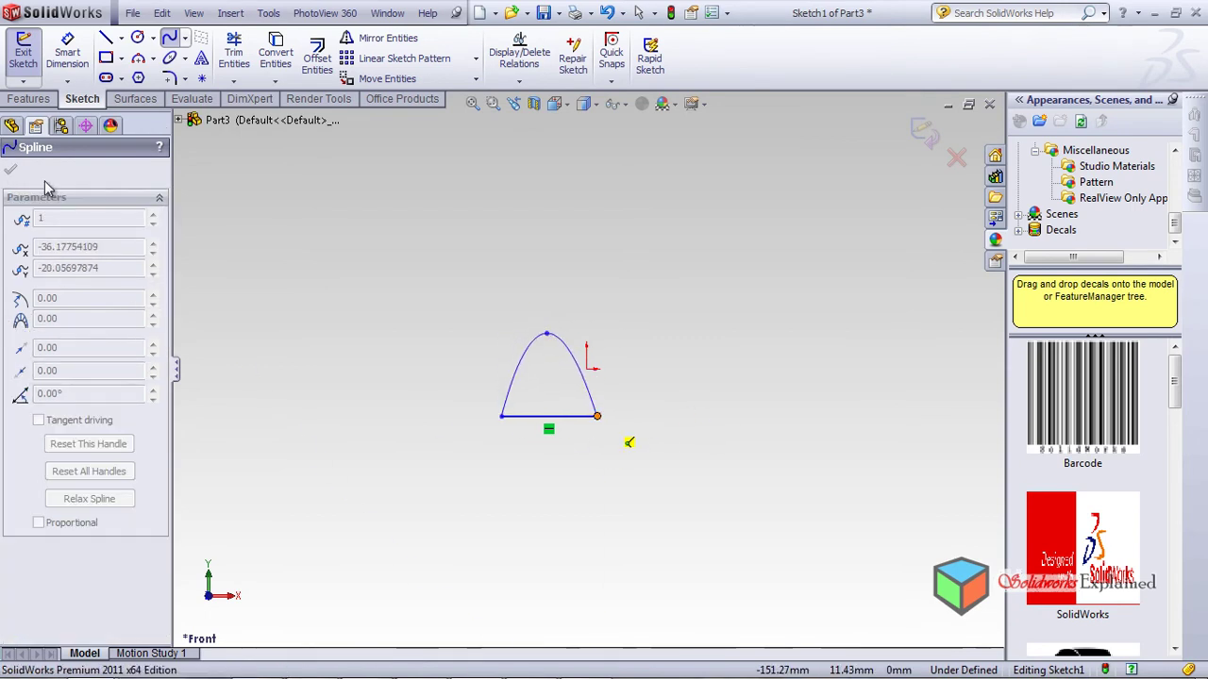
pyautogui.press('Escape')
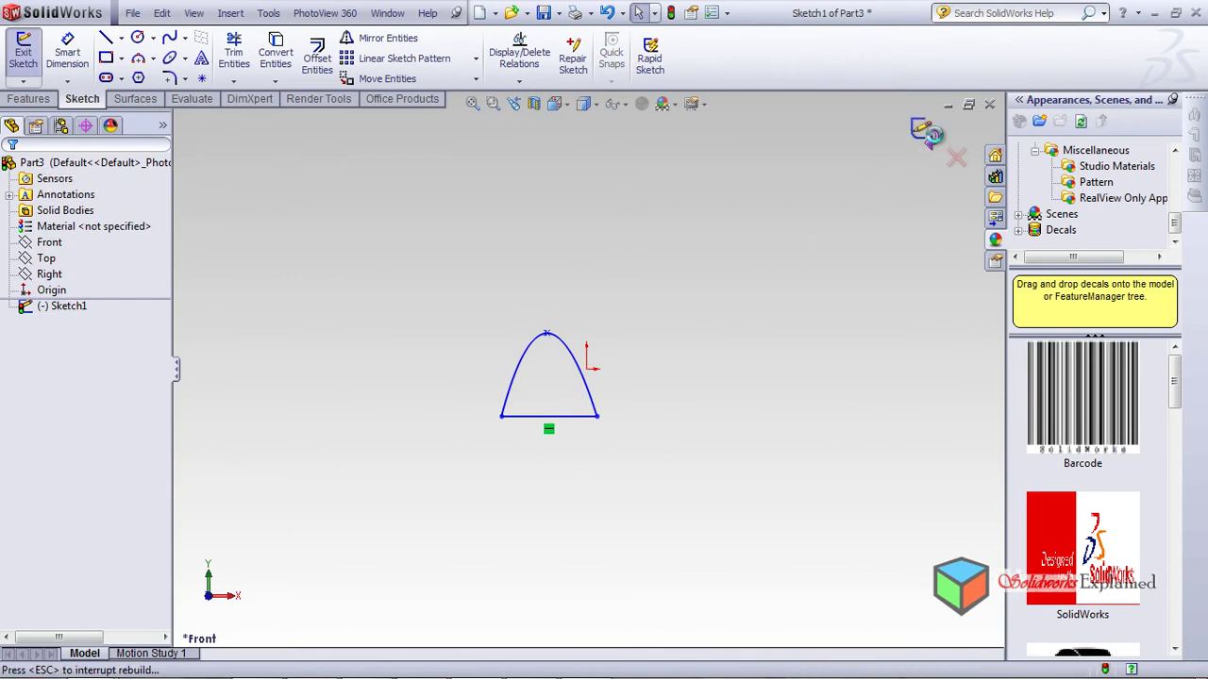
pyautogui.click(925, 134)
pyautogui.click(38, 244)
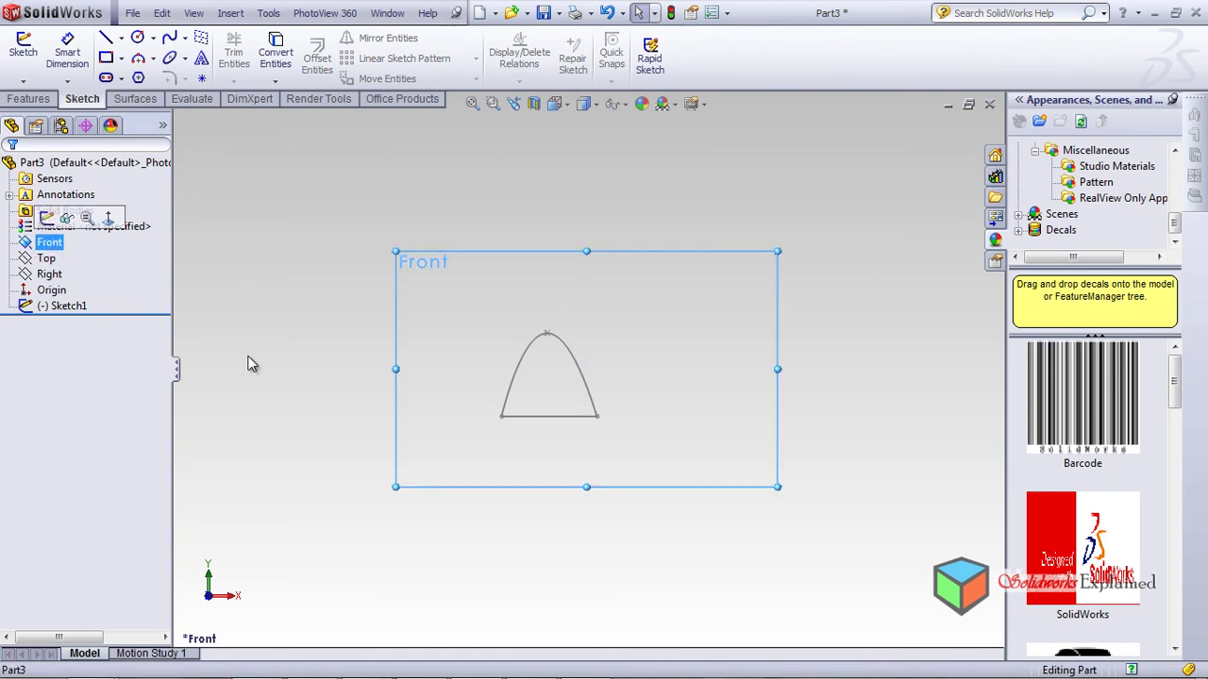
pyautogui.hotkey('ctrl', '7')
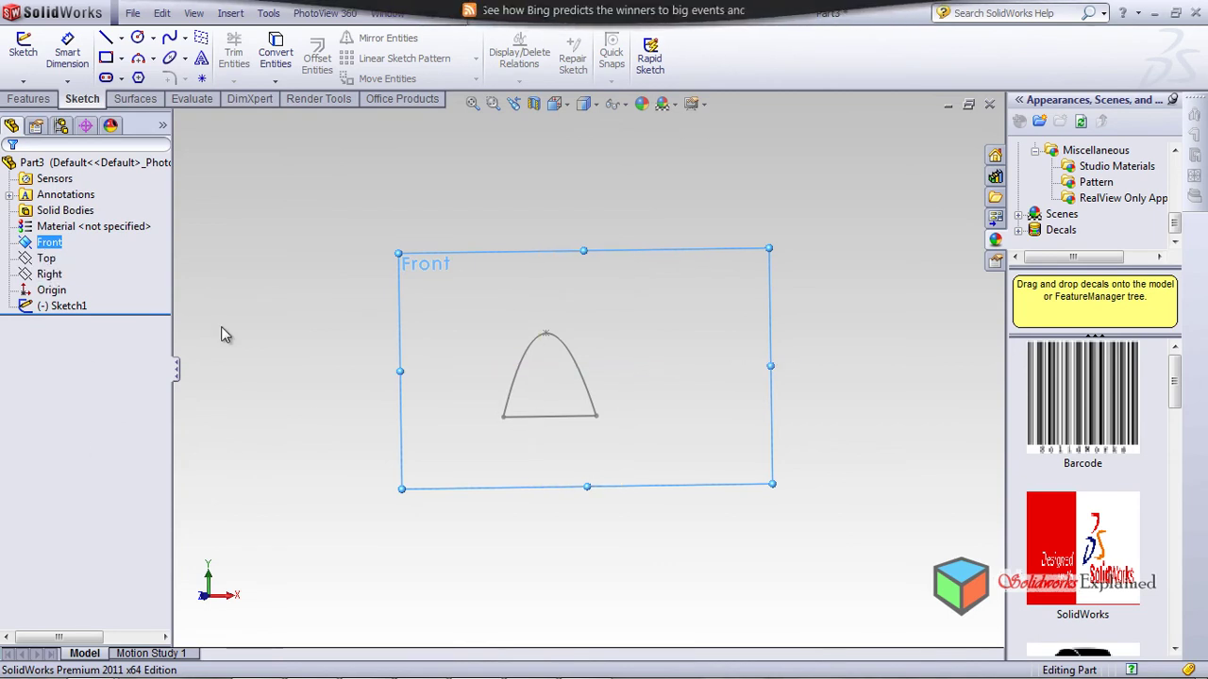
# - Create reference plane Plane1 offset 100 mm from the Front plane
pyautogui.click(29, 99)
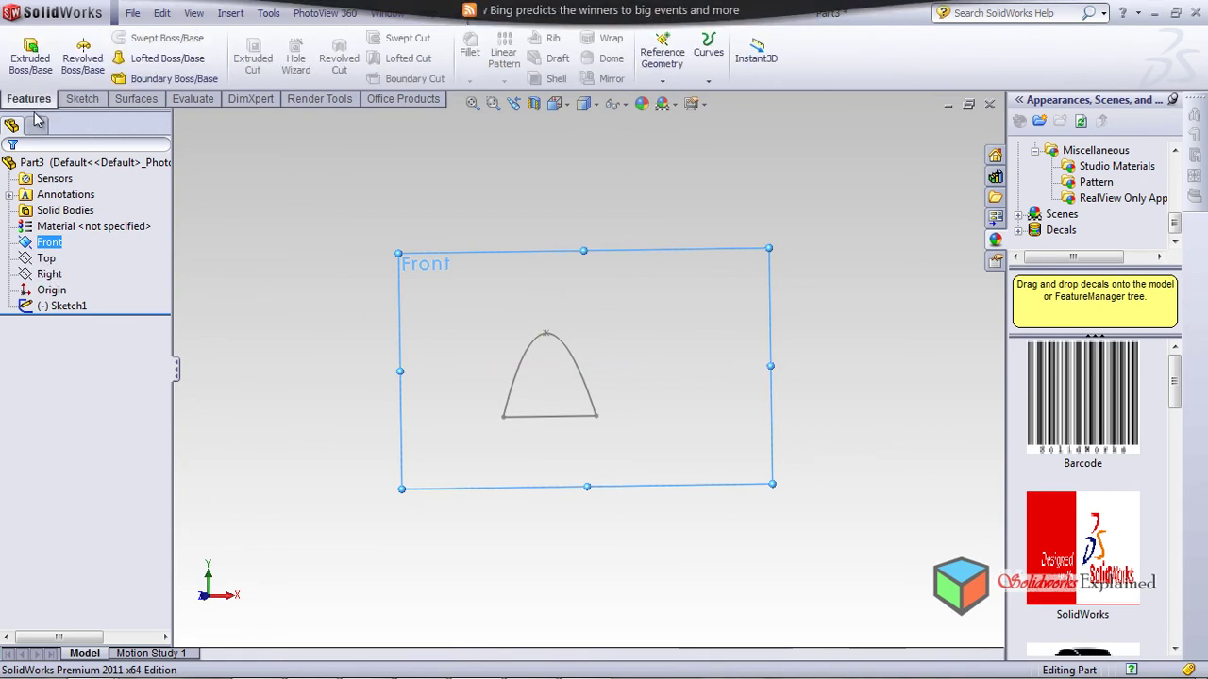
pyautogui.moveTo(657, 188); pyautogui.dragTo(649, 315, button='middle')
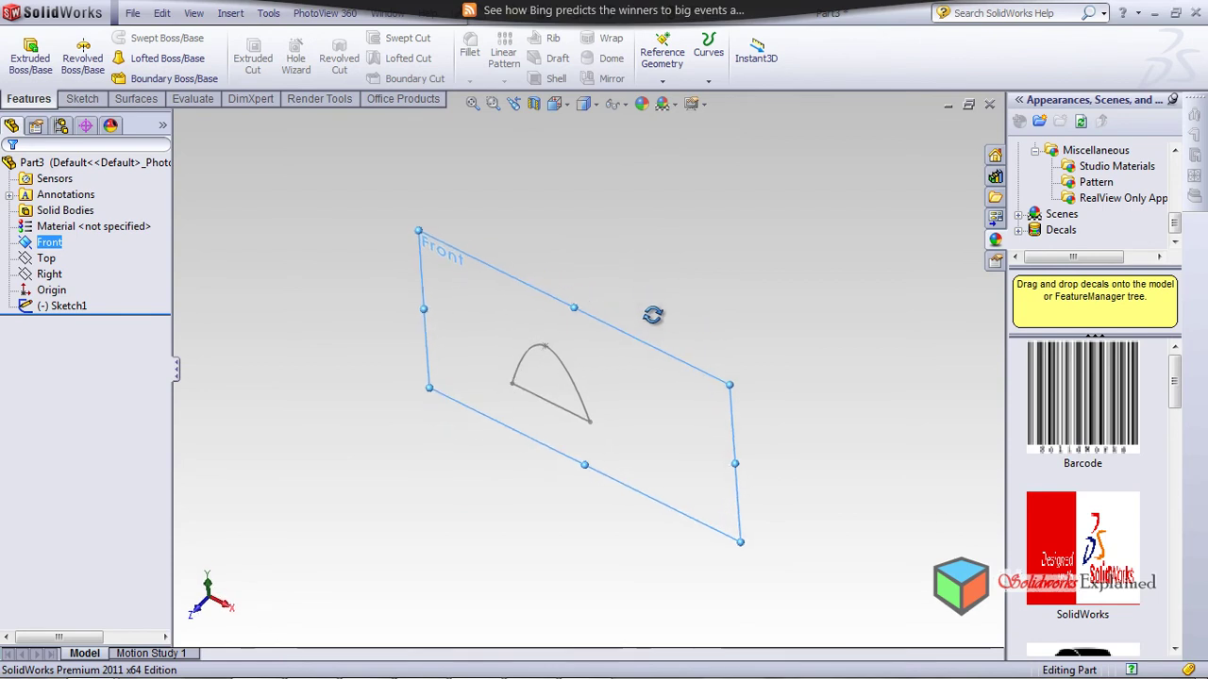
pyautogui.click(671, 68)
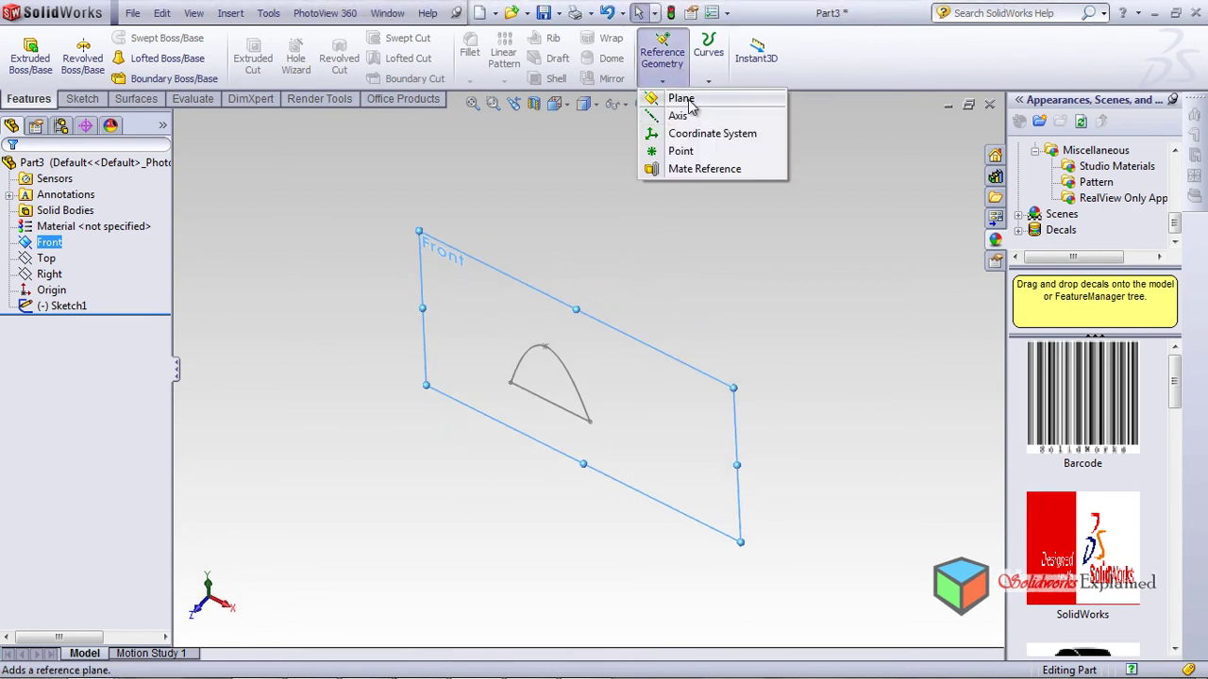
pyautogui.click(685, 102)
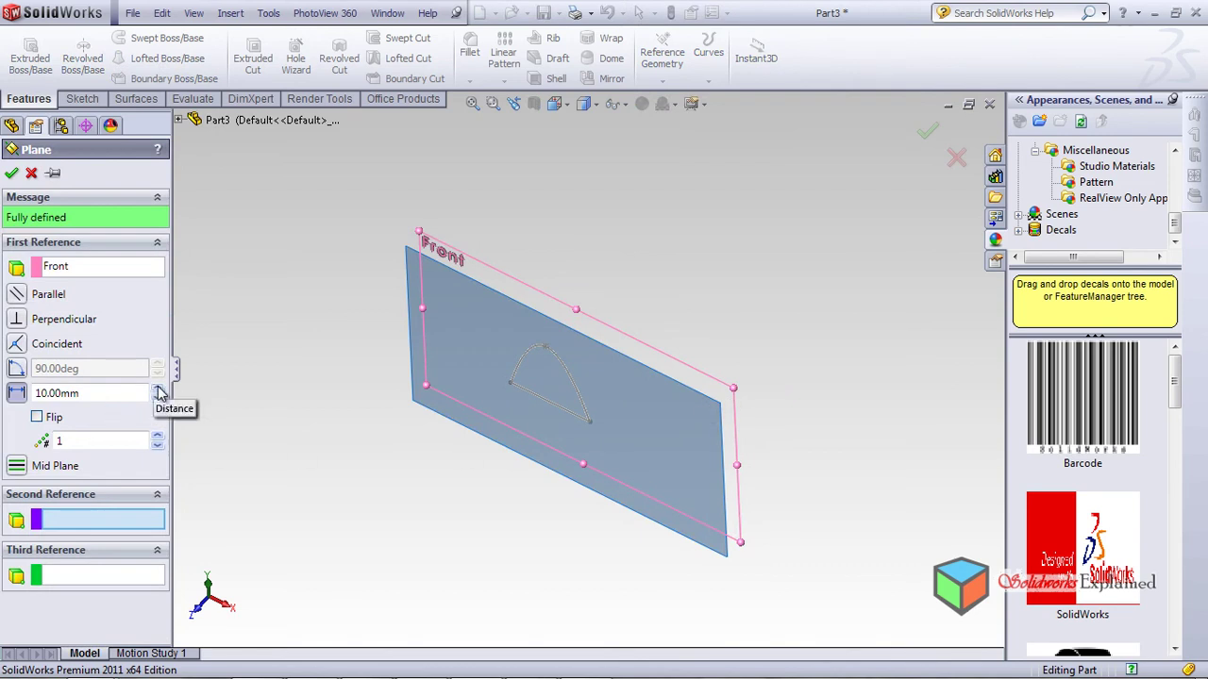
pyautogui.click(158, 388)
pyautogui.click(158, 389)
pyautogui.click(16, 391)
pyautogui.write('100')
pyautogui.press('Return')
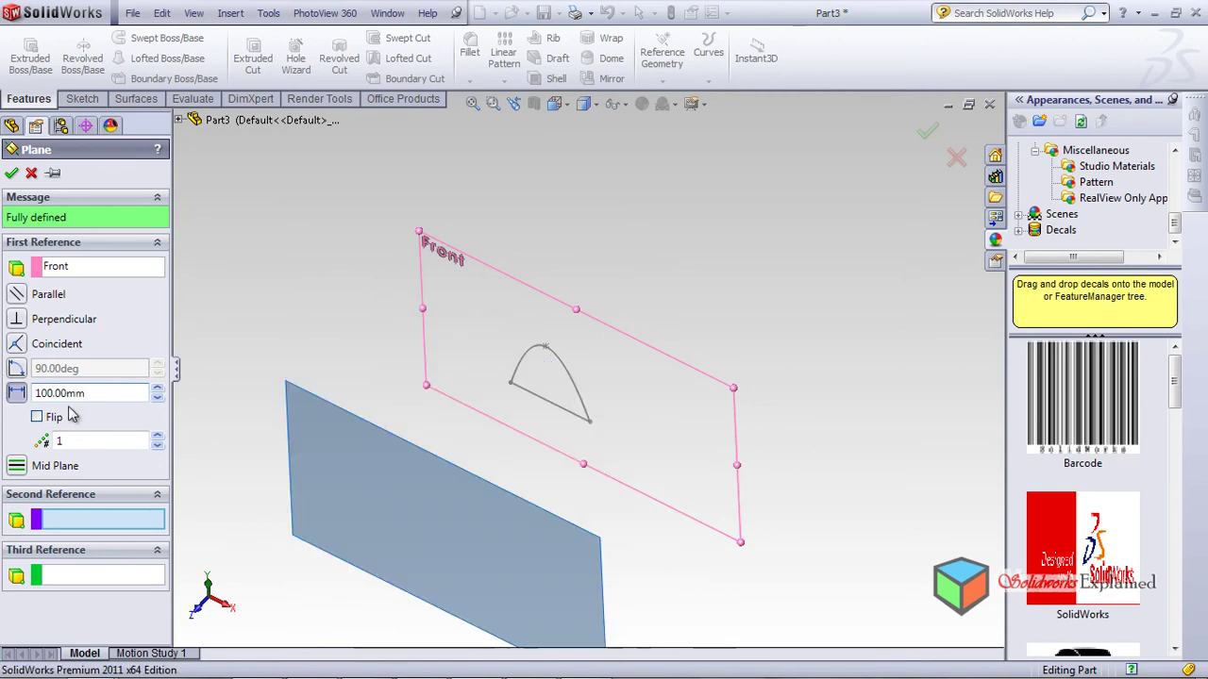
pyautogui.click(12, 174)
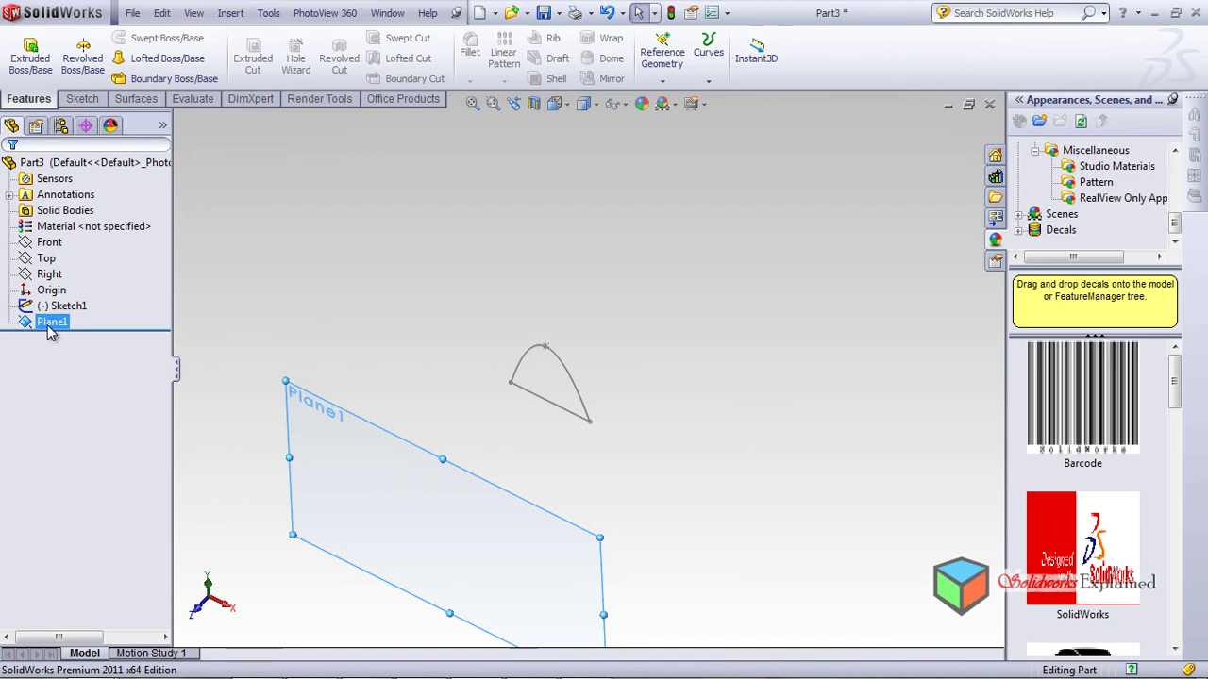
pyautogui.rightClick(50, 324)
# - On Plane1, draw a horizontal line from the arch's bottom-left corner to past its right side
pyautogui.click(118, 300)
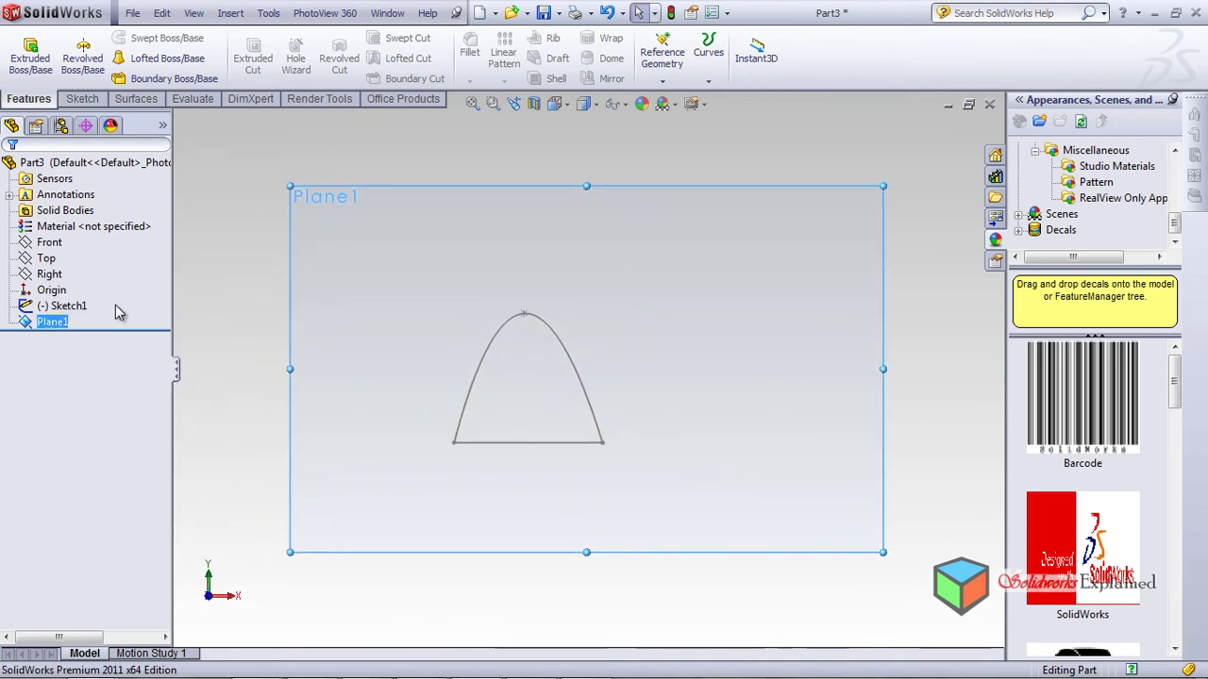
pyautogui.click(79, 99)
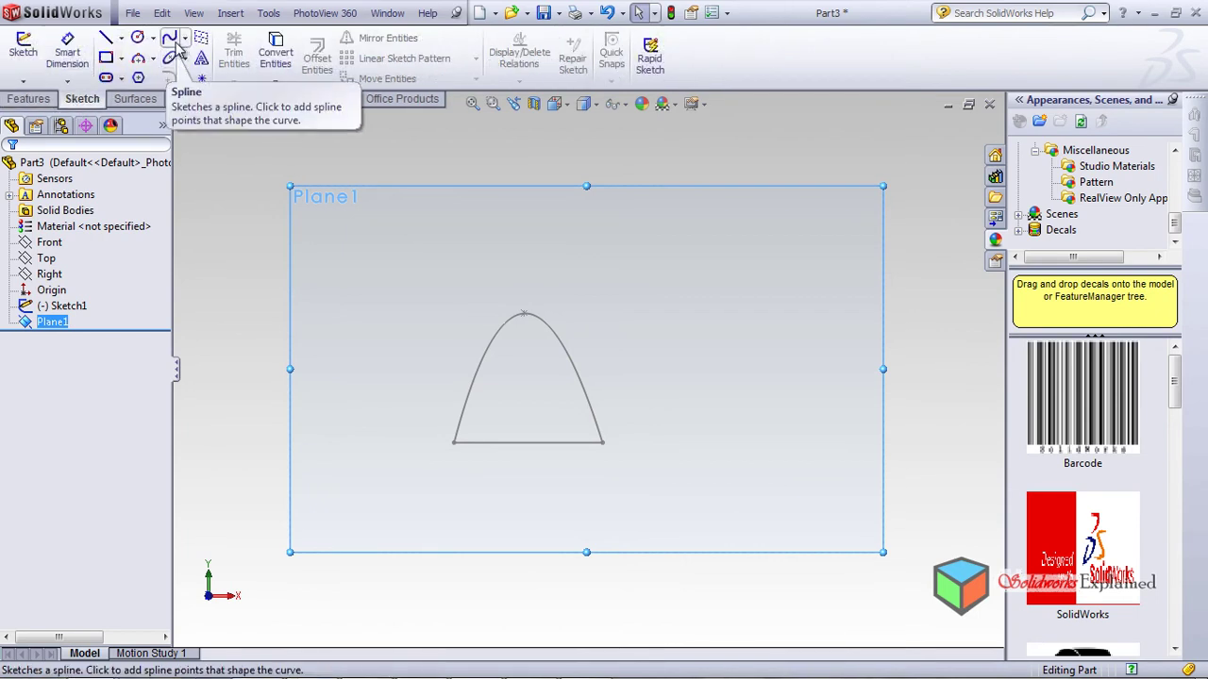
pyautogui.click(122, 39)
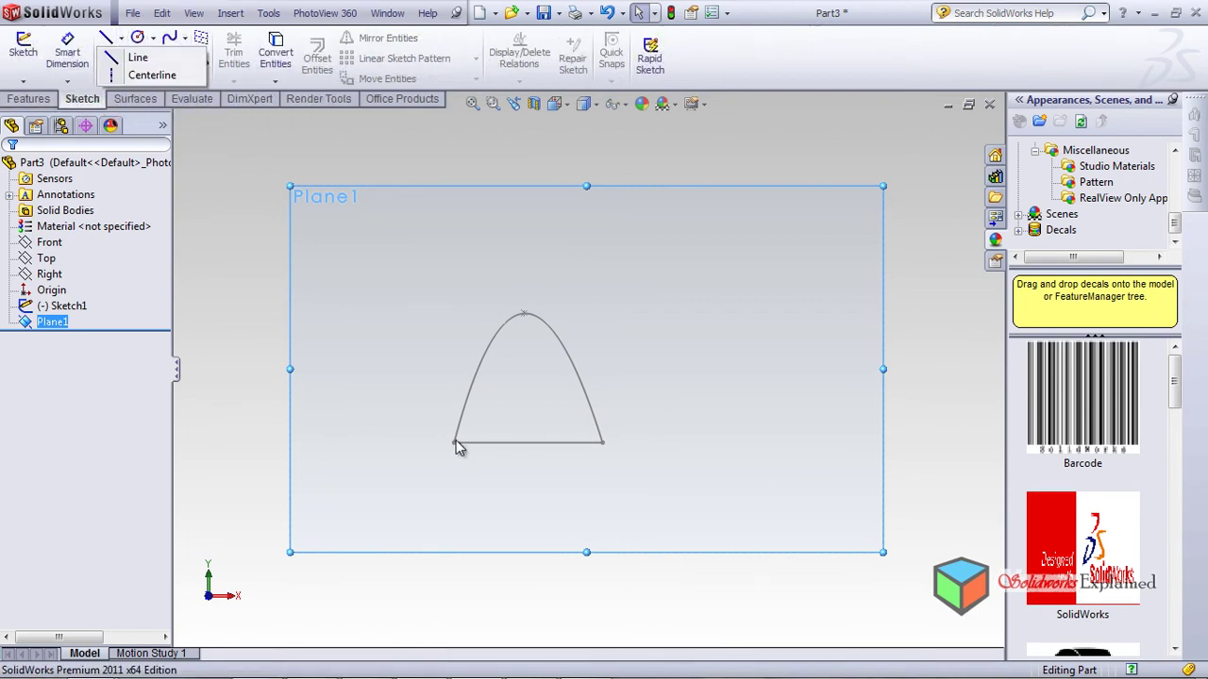
pyautogui.click(137, 57)
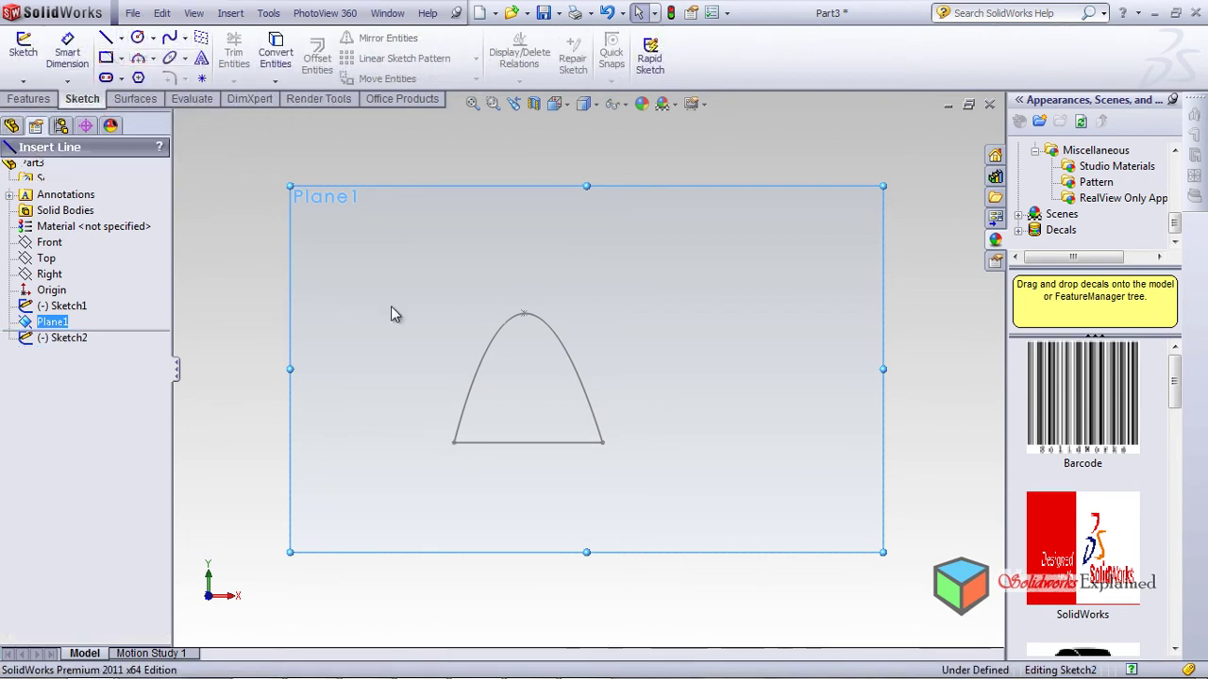
pyautogui.click(454, 441)
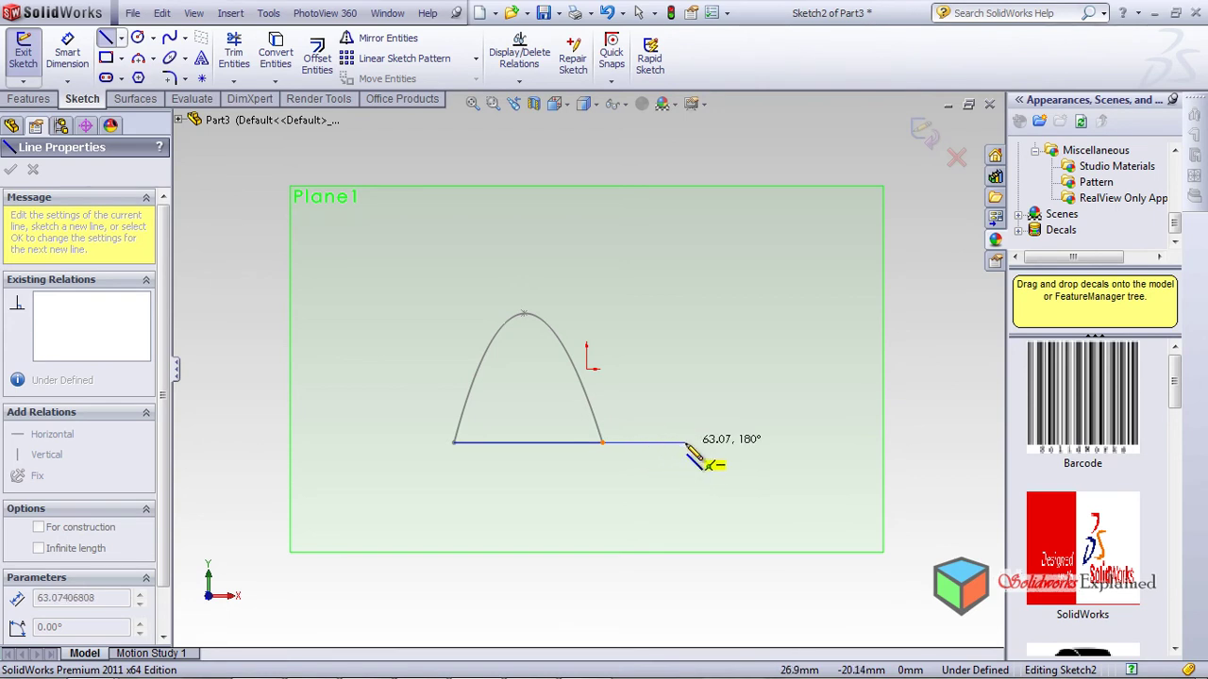
pyautogui.click(685, 442)
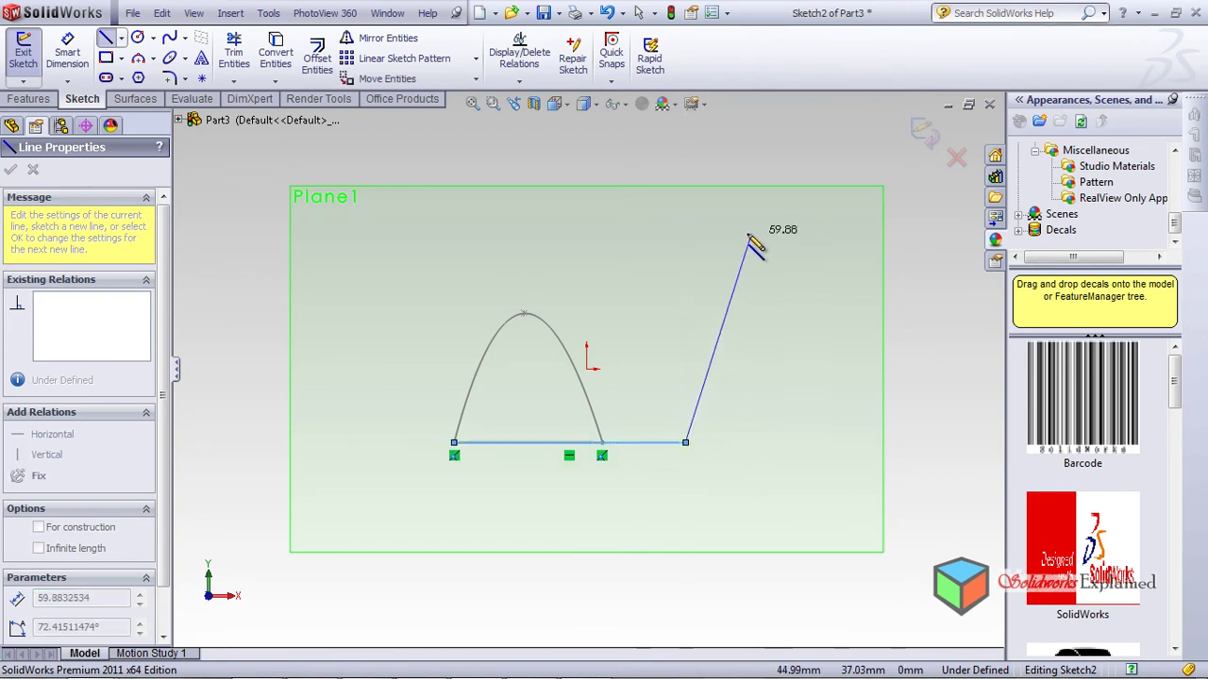
pyautogui.press('Escape')
pyautogui.press('Escape')
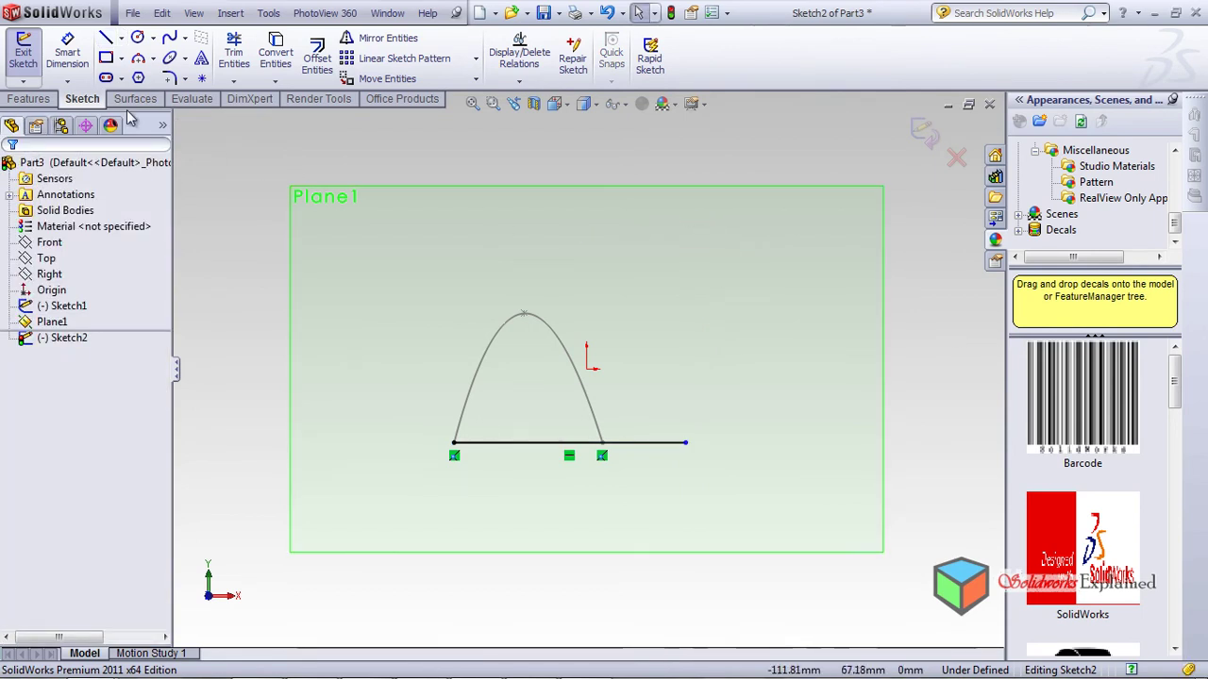
# - Draw a double-humped spline from the line's left end to its right end, then exit Sketch2
pyautogui.click(168, 37)
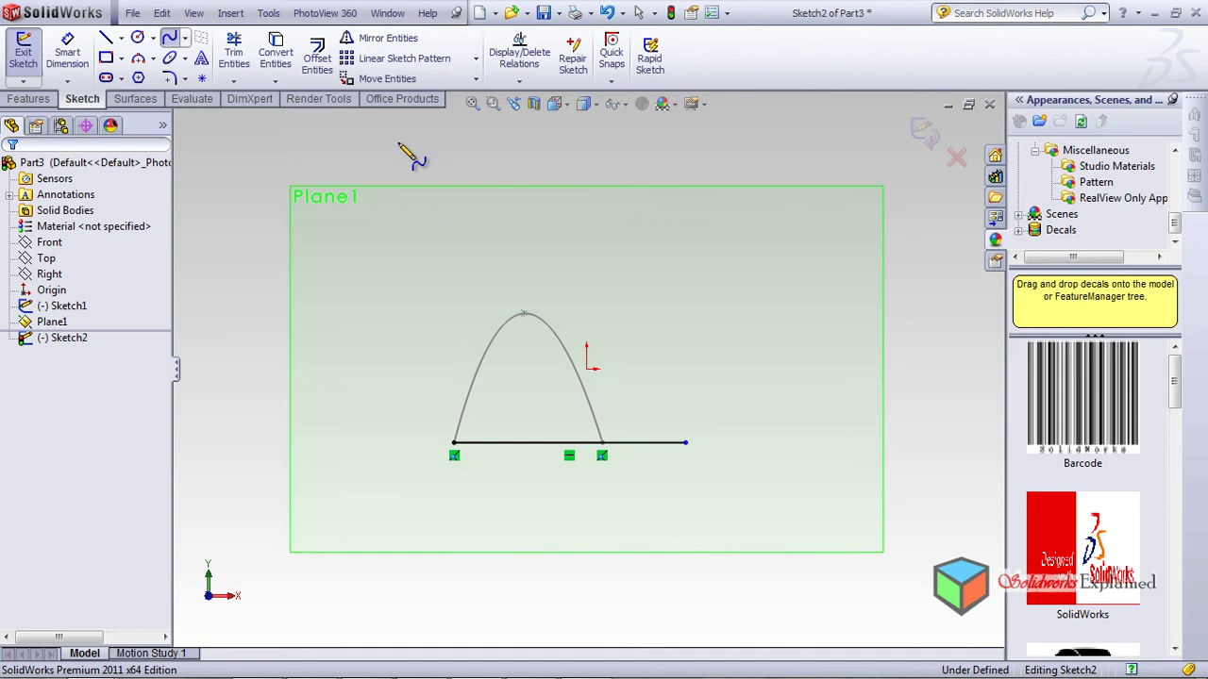
pyautogui.click(453, 443)
pyautogui.click(524, 368)
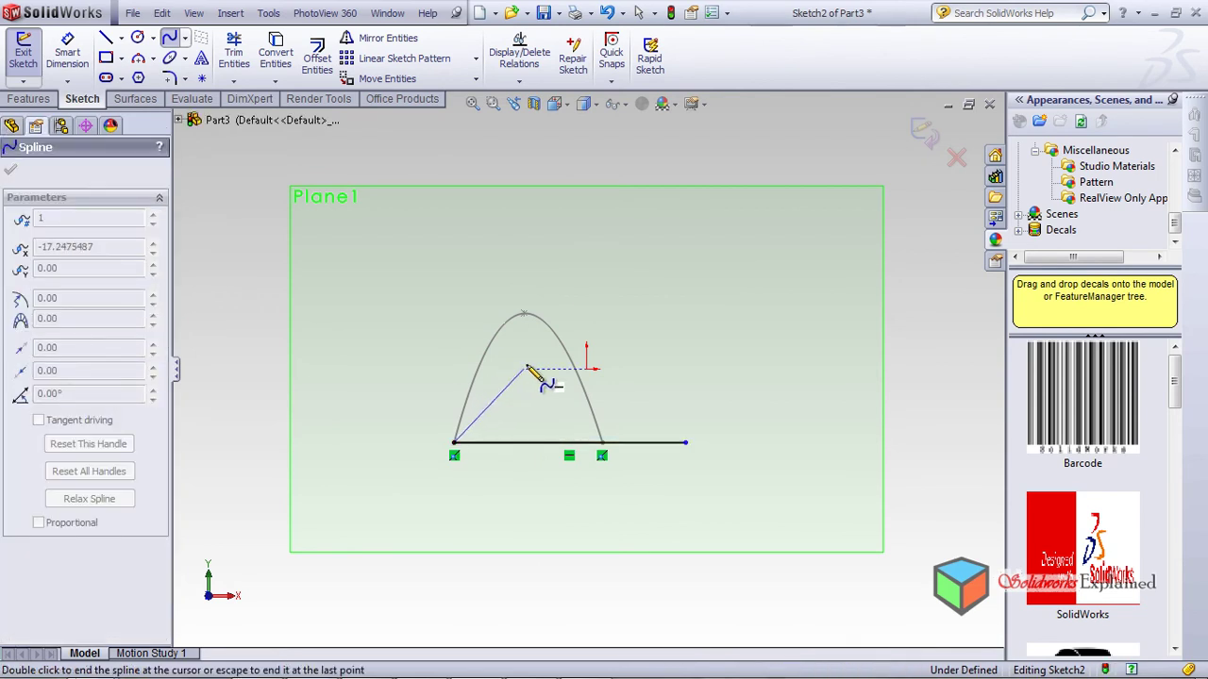
pyautogui.click(556, 422)
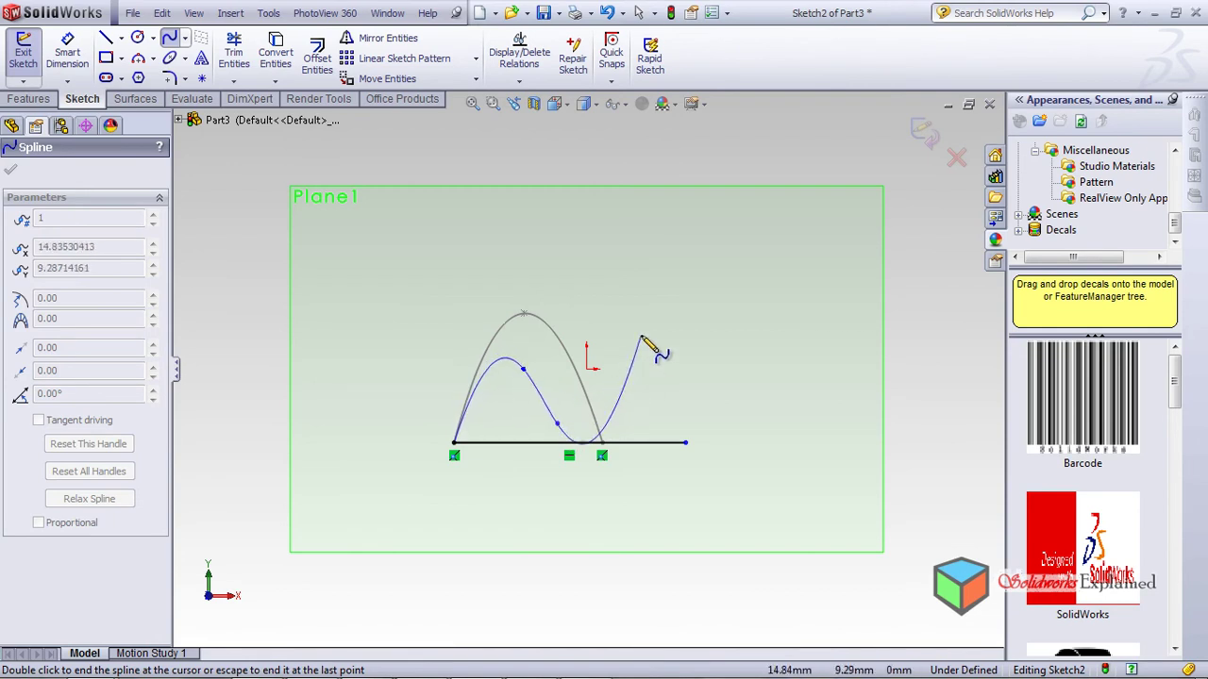
pyautogui.click(600, 335)
pyautogui.click(634, 296)
pyautogui.click(686, 368)
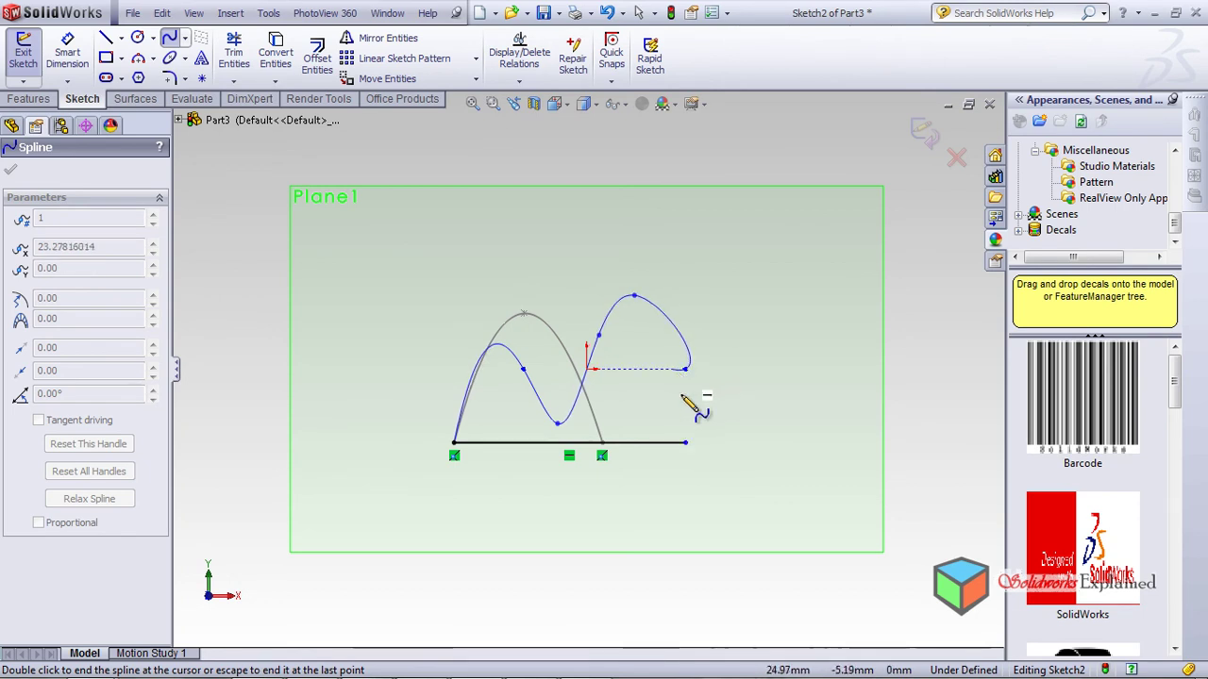
pyautogui.click(686, 441)
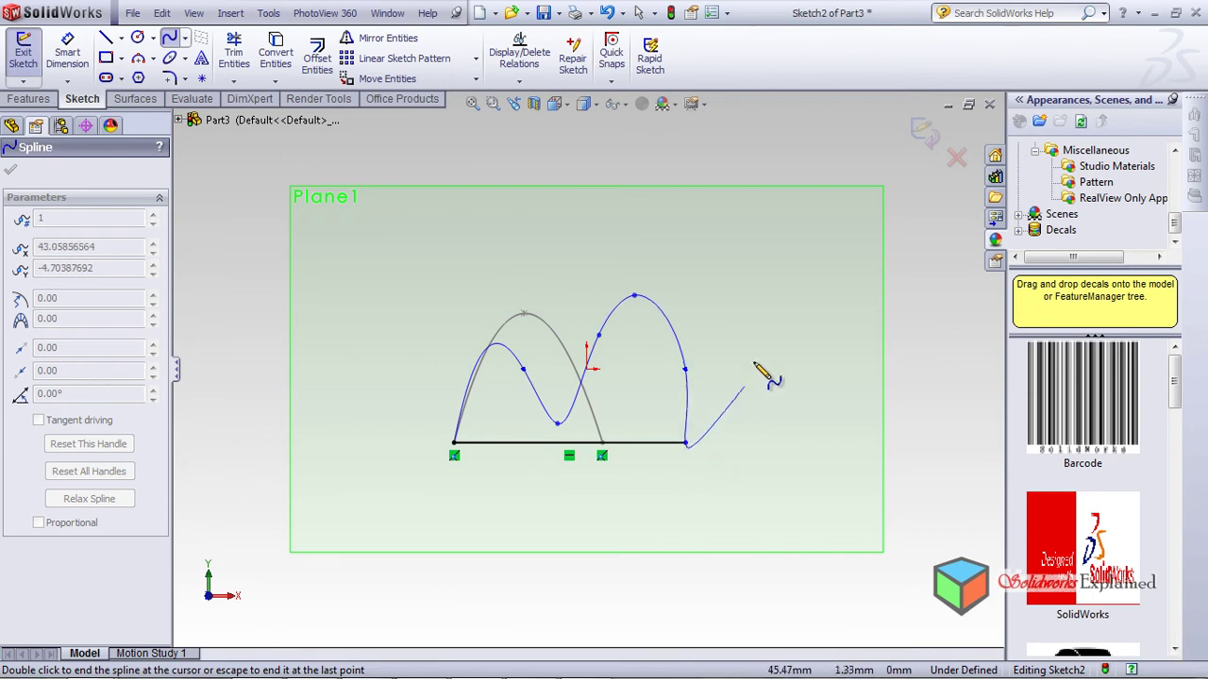
pyautogui.press('Escape')
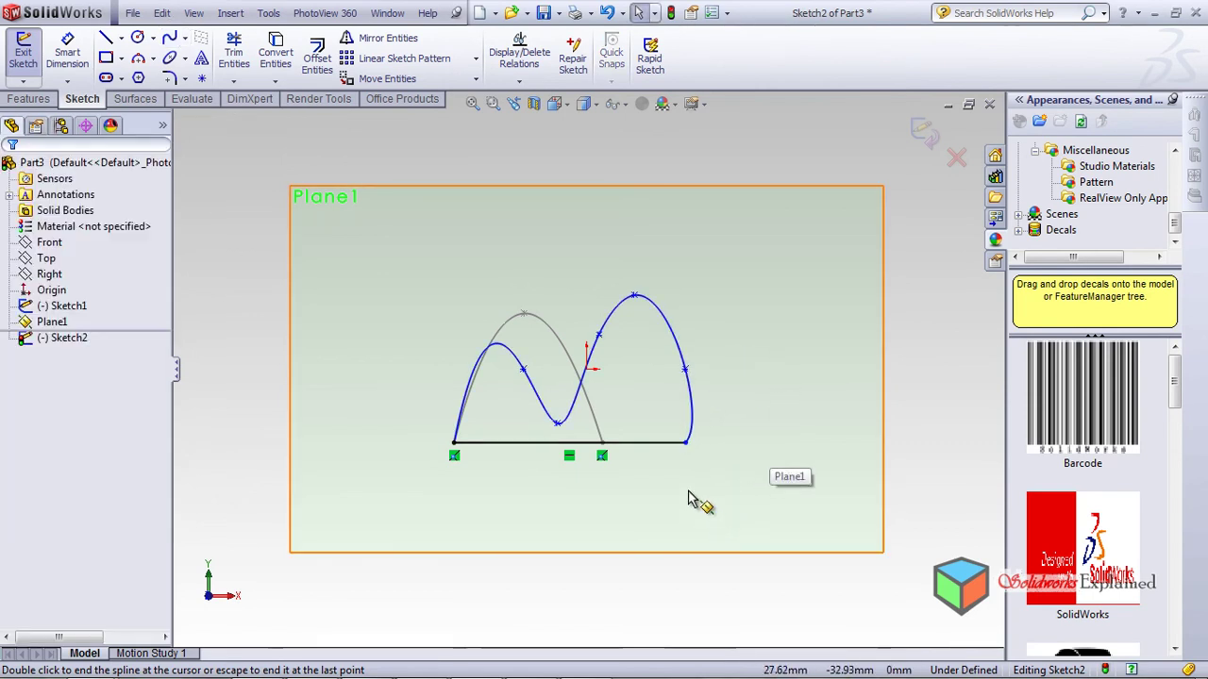
pyautogui.moveTo(913, 331)
pyautogui.mouseDown(button='middle')
pyautogui.moveTo(916, 367)
pyautogui.moveTo(808, 464)
pyautogui.moveTo(897, 410)
pyautogui.mouseUp(button='middle')
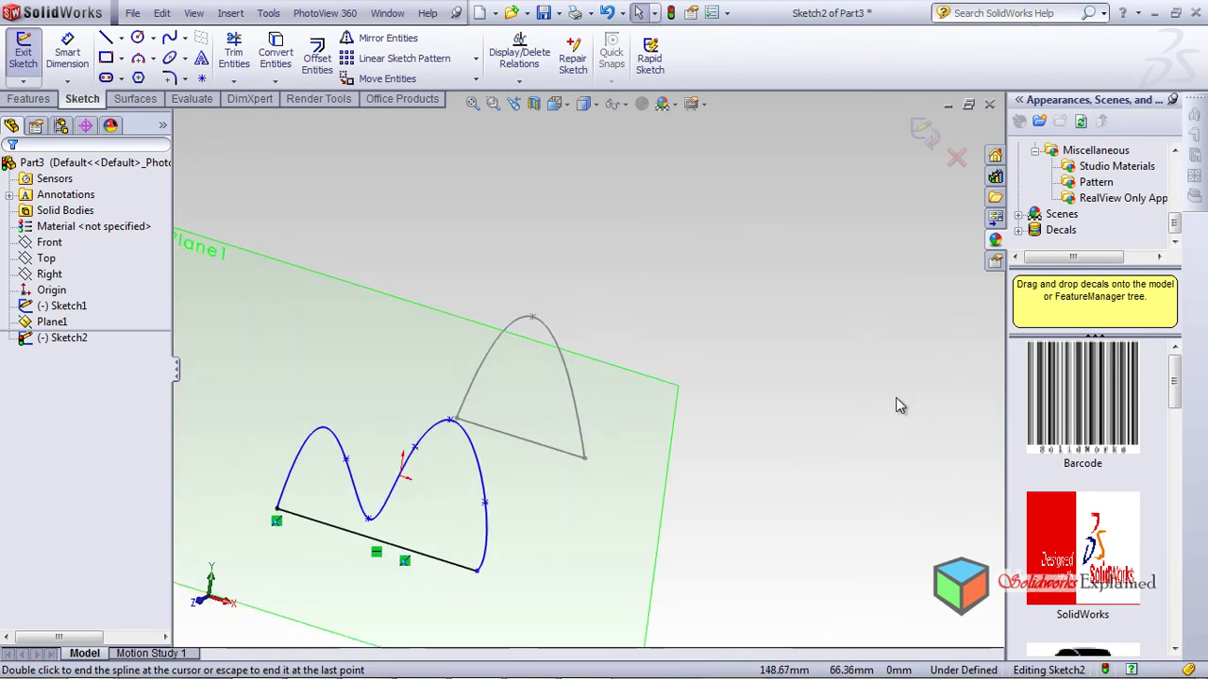
pyautogui.click(923, 133)
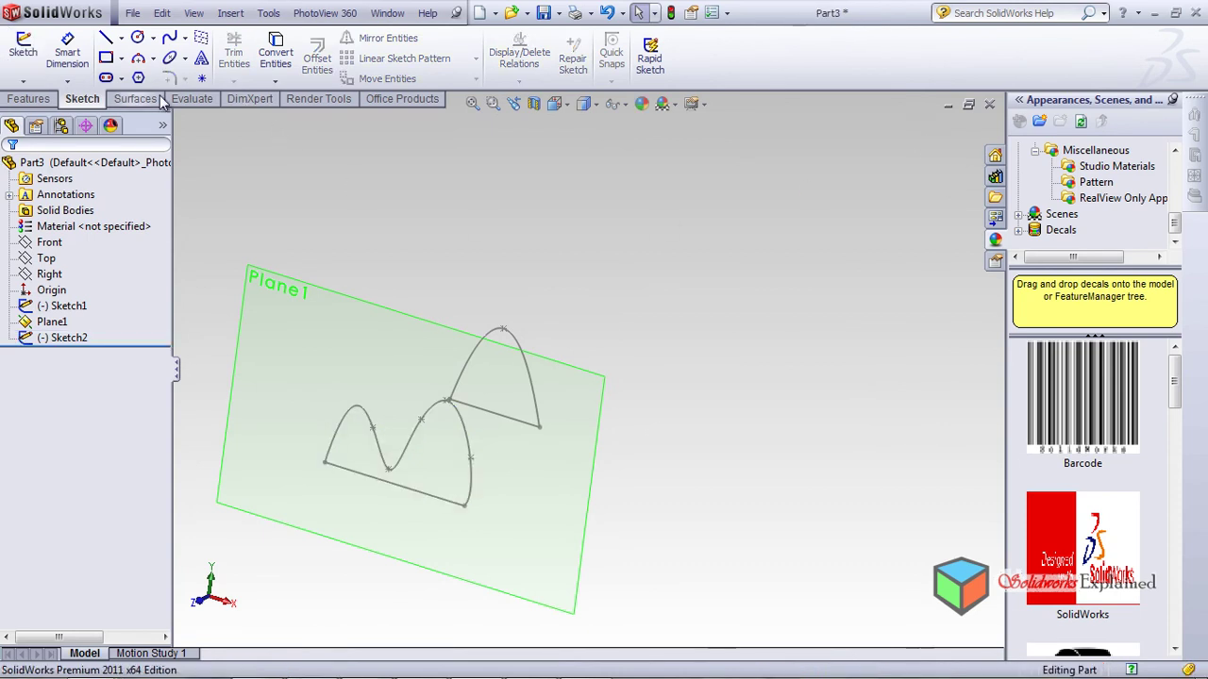
# - Check Plane1 and the Sketch2 spline, then orbit until Plane1 is nearly edge-on
pyautogui.click(29, 99)
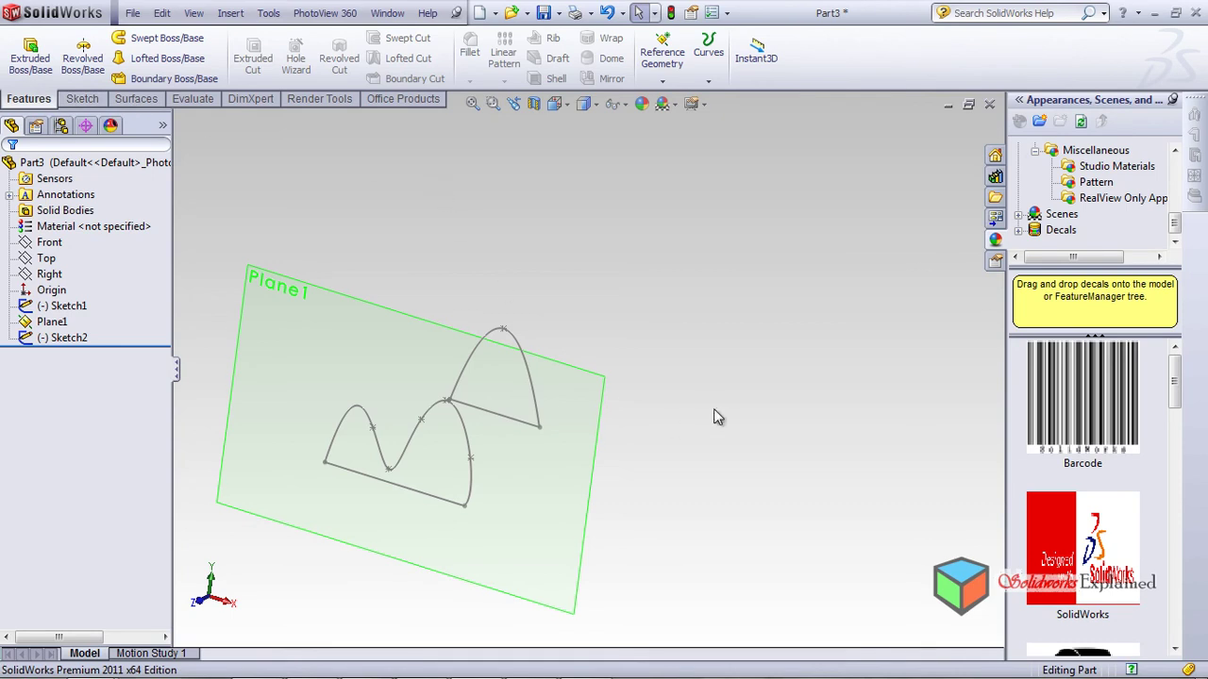
pyautogui.moveTo(711, 415); pyautogui.dragTo(715, 422, button='middle')
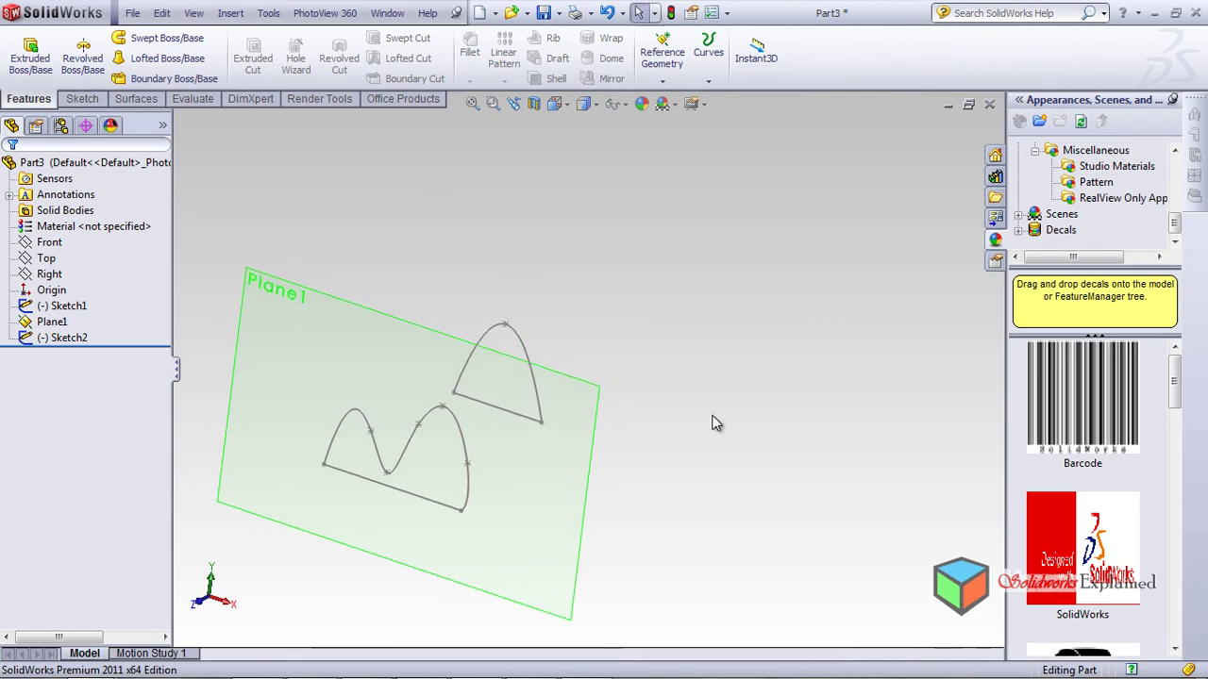
pyautogui.click(452, 440)
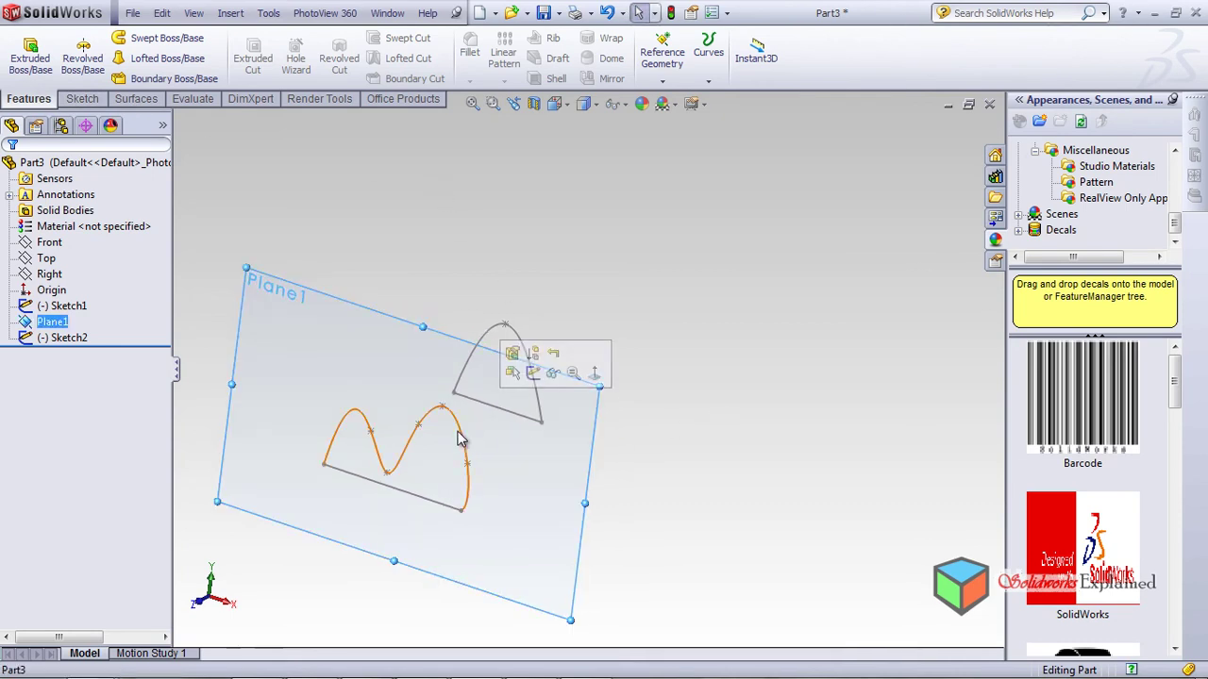
pyautogui.click(460, 439)
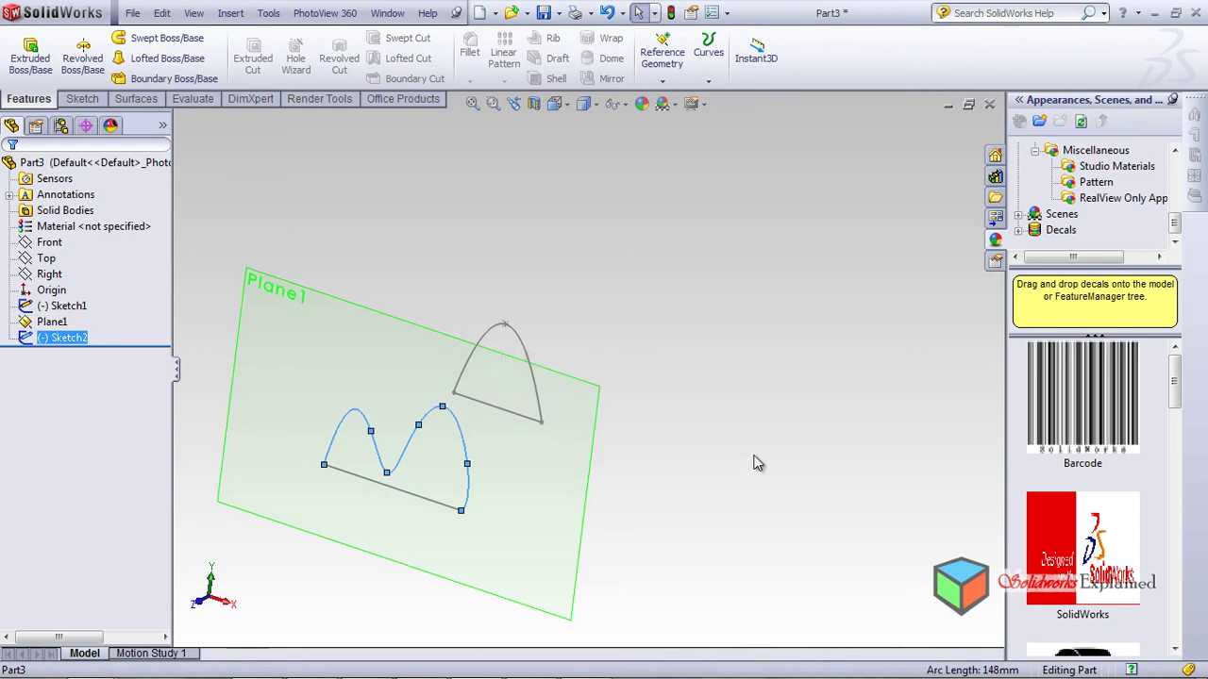
pyautogui.moveTo(757, 461)
pyautogui.mouseDown(button='middle')
pyautogui.moveTo(666, 534)
pyautogui.moveTo(550, 557)
pyautogui.moveTo(601, 592)
pyautogui.moveTo(728, 453)
pyautogui.mouseUp(button='middle')
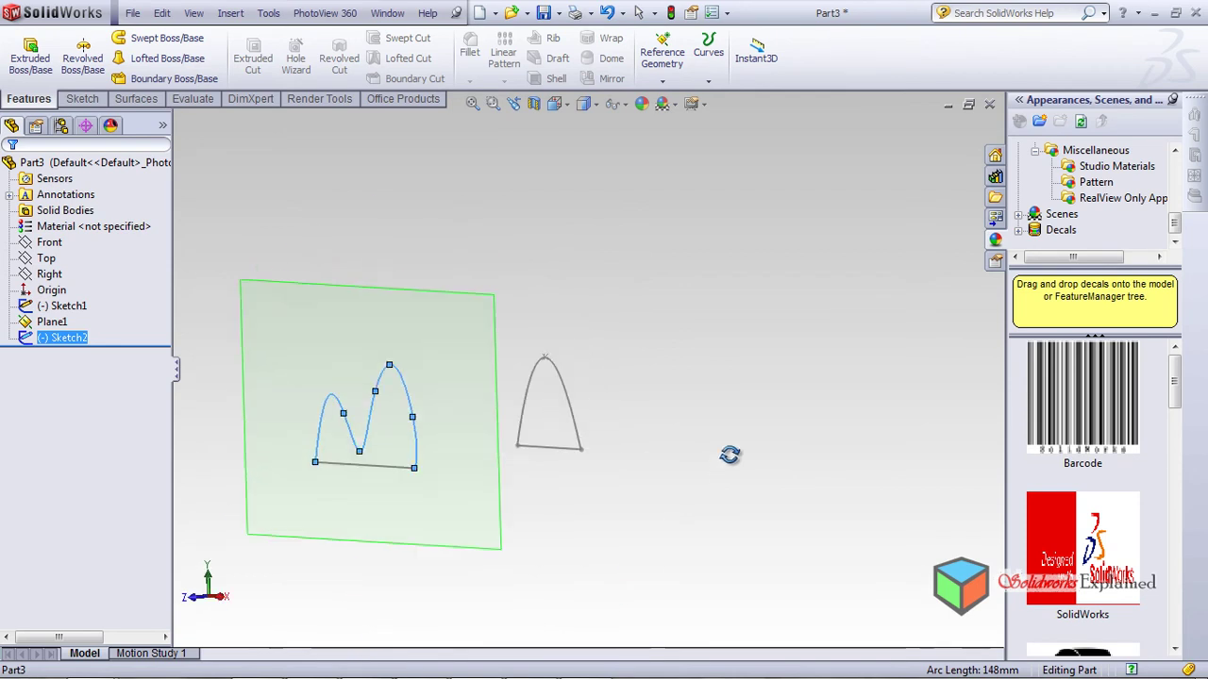
pyautogui.click(755, 418)
pyautogui.moveTo(737, 379)
pyautogui.mouseDown(button='middle')
pyautogui.moveTo(706, 442)
pyautogui.moveTo(723, 444)
pyautogui.moveTo(715, 453)
pyautogui.mouseUp(button='middle')
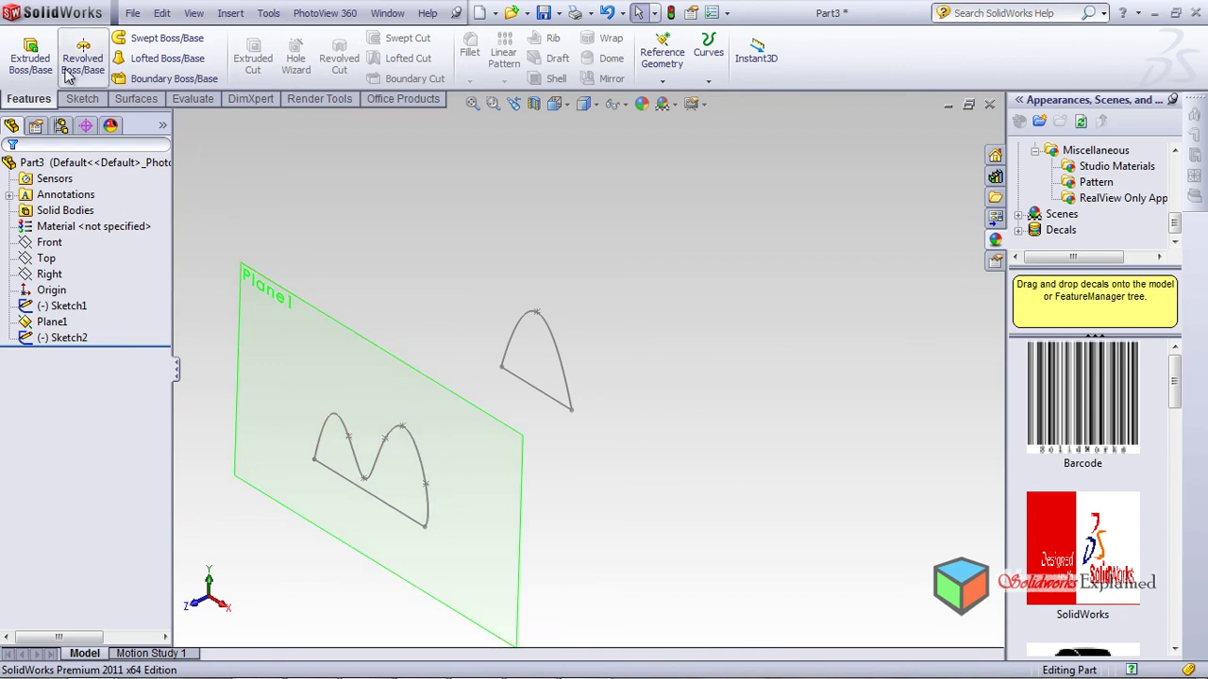
# - Loft Sketch1 to Sketch2, aligning the connector with the arch's matching end, to form Loft1
pyautogui.click(149, 60)
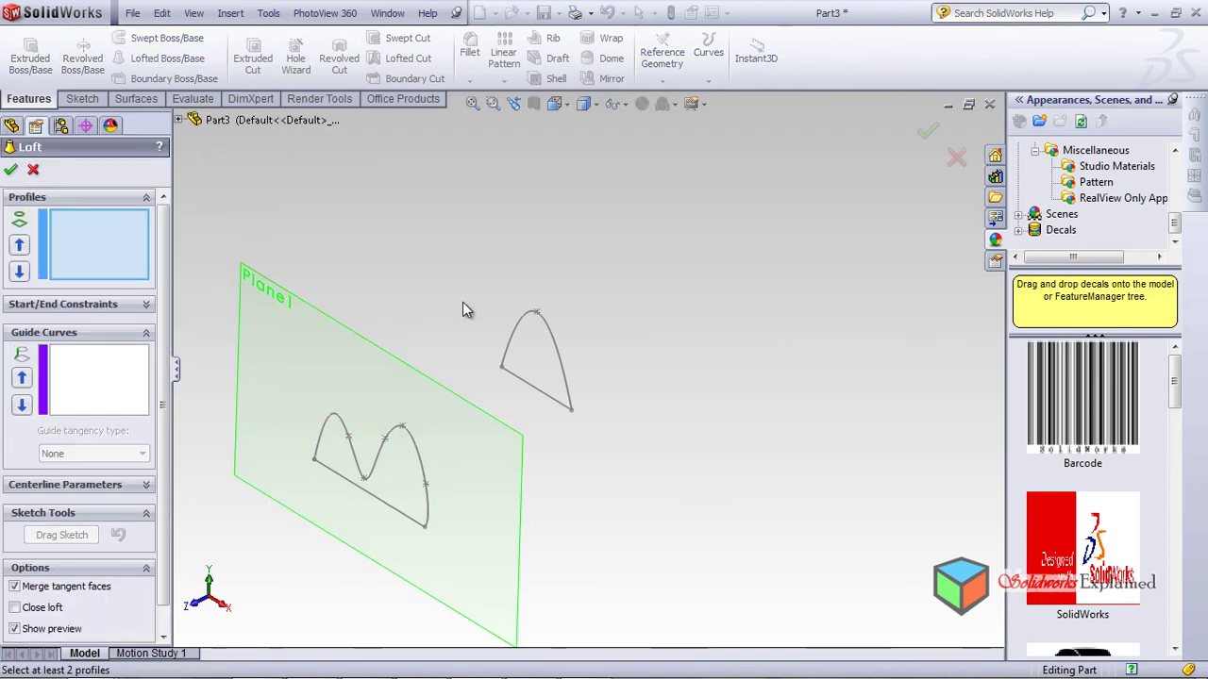
pyautogui.click(508, 350)
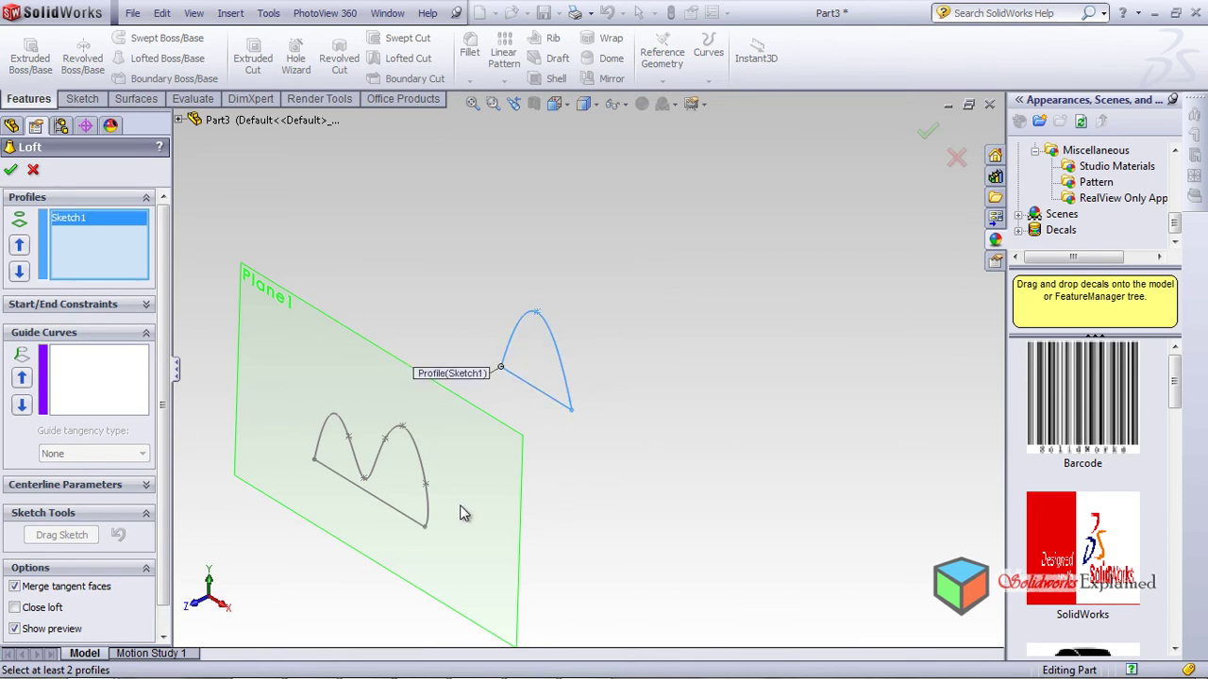
pyautogui.click(377, 475)
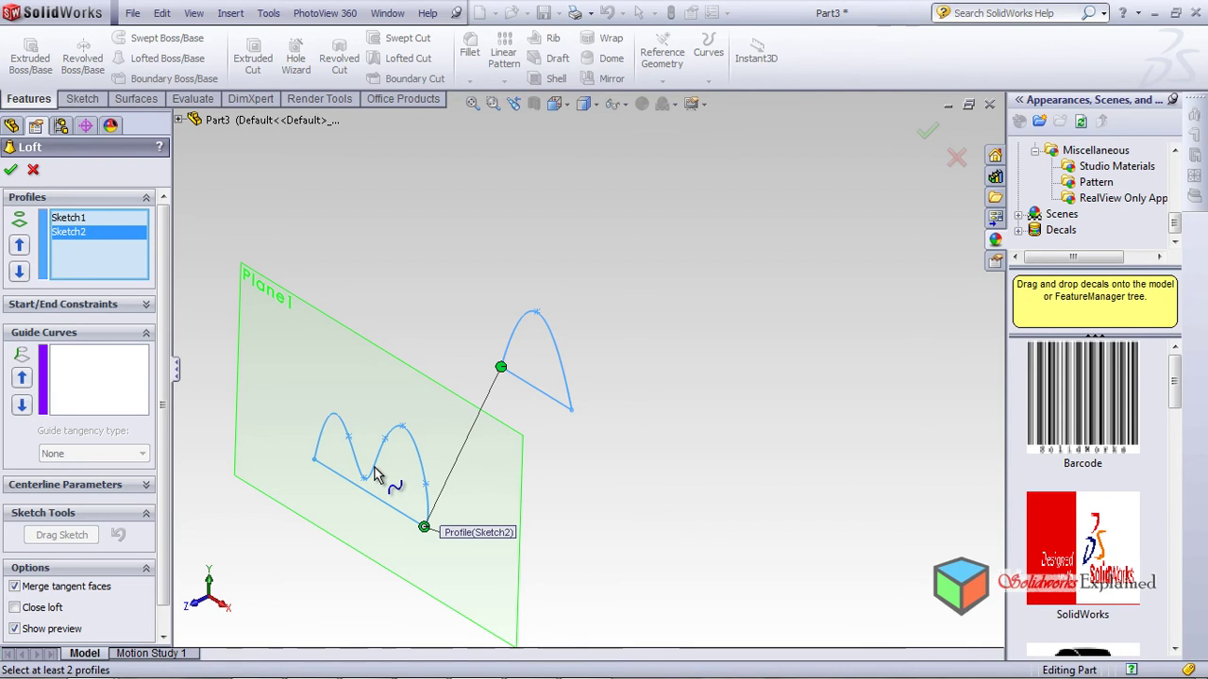
pyautogui.moveTo(376, 475)
pyautogui.mouseDown(button='middle')
pyautogui.moveTo(620, 574)
pyautogui.moveTo(598, 591)
pyautogui.moveTo(552, 547)
pyautogui.mouseUp(button='middle')
pyautogui.moveTo(490, 557)
pyautogui.mouseDown()
pyautogui.moveTo(354, 549)
pyautogui.moveTo(341, 506)
pyautogui.mouseUp()
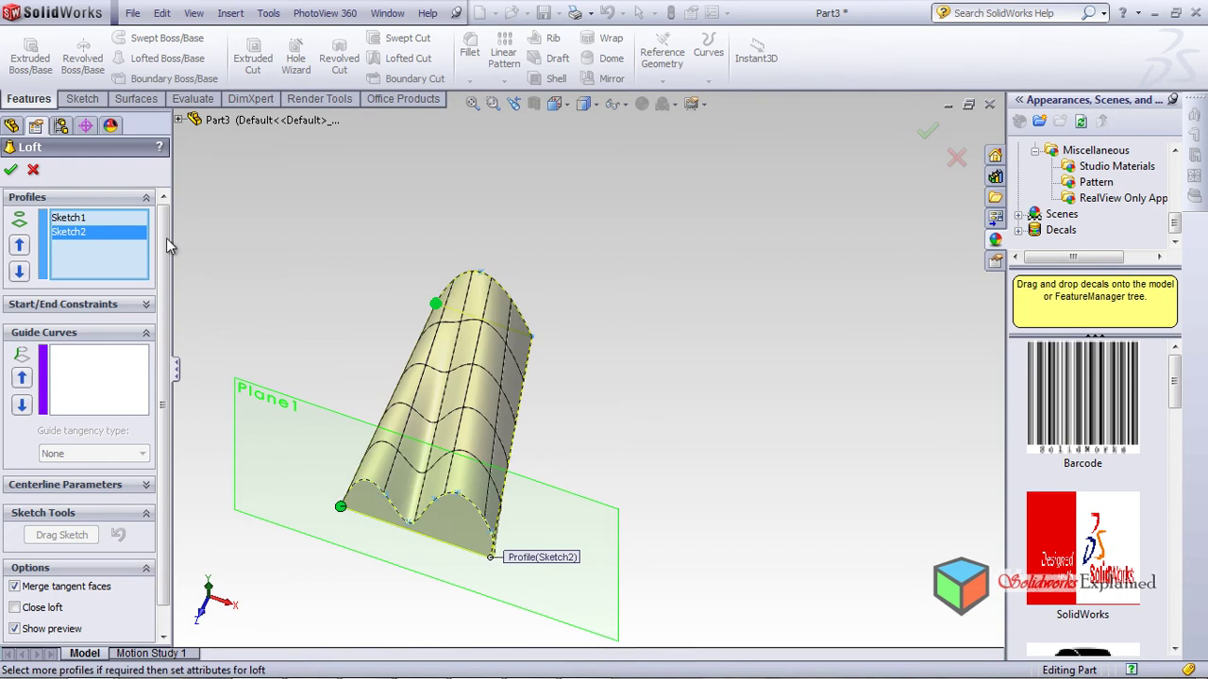
pyautogui.click(12, 171)
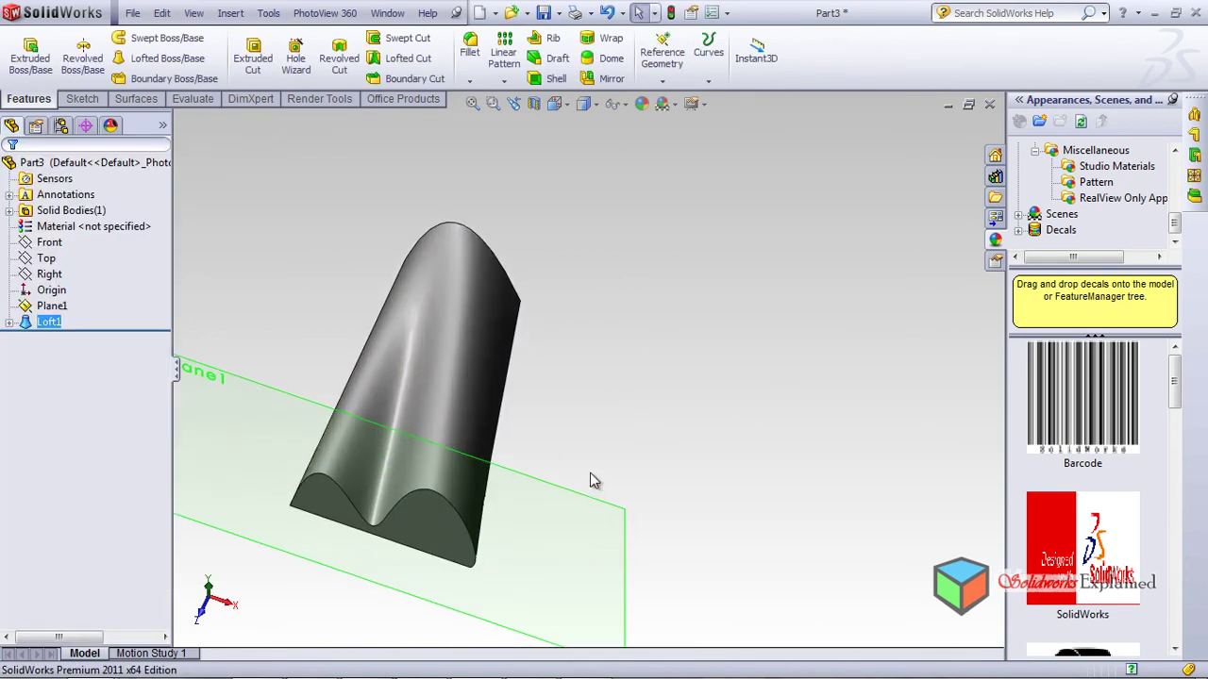
pyautogui.scroll(3, 580, 472)
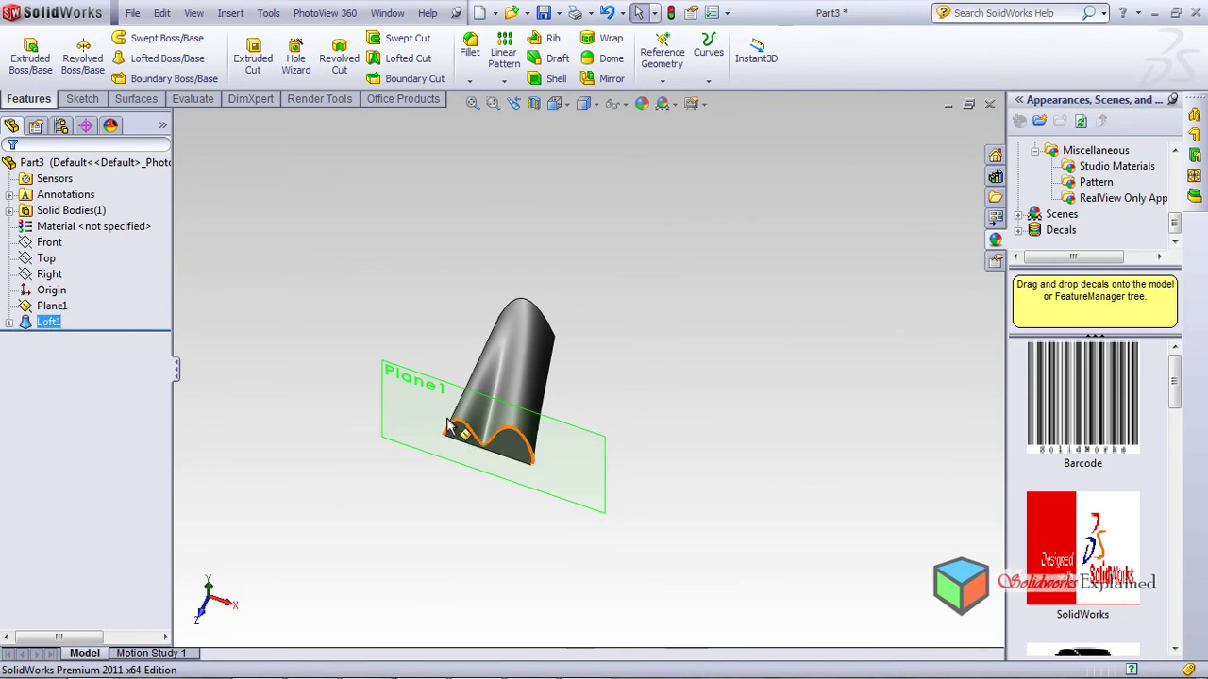
# - Hide Plane1 and orbit to view the wavy loft on its own
pyautogui.rightClick(42, 319)
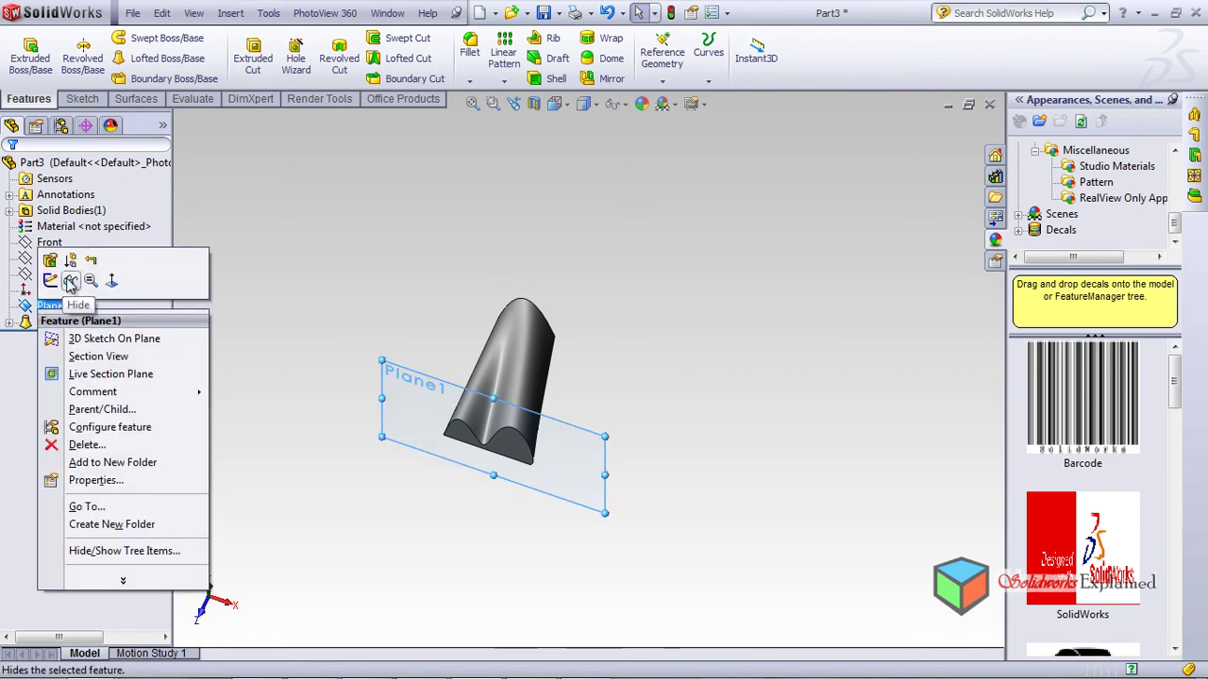
pyautogui.click(70, 282)
pyautogui.scroll(-6, 472, 397)
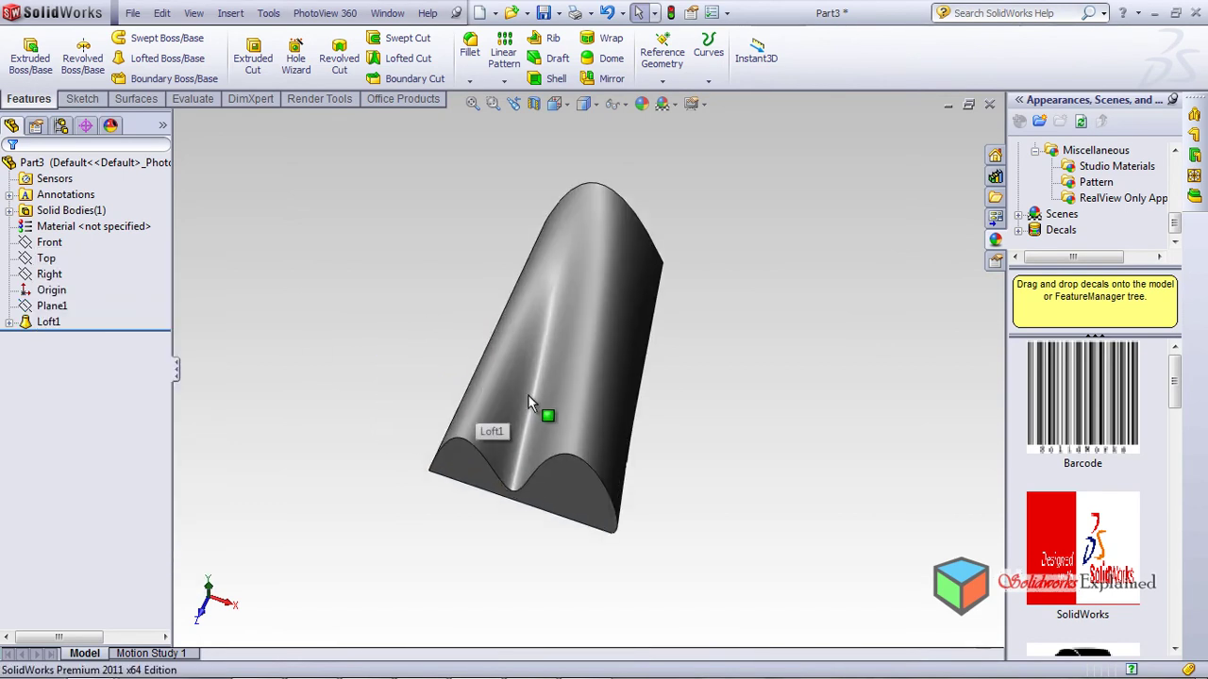
pyautogui.moveTo(724, 415); pyautogui.dragTo(845, 458, button='middle')
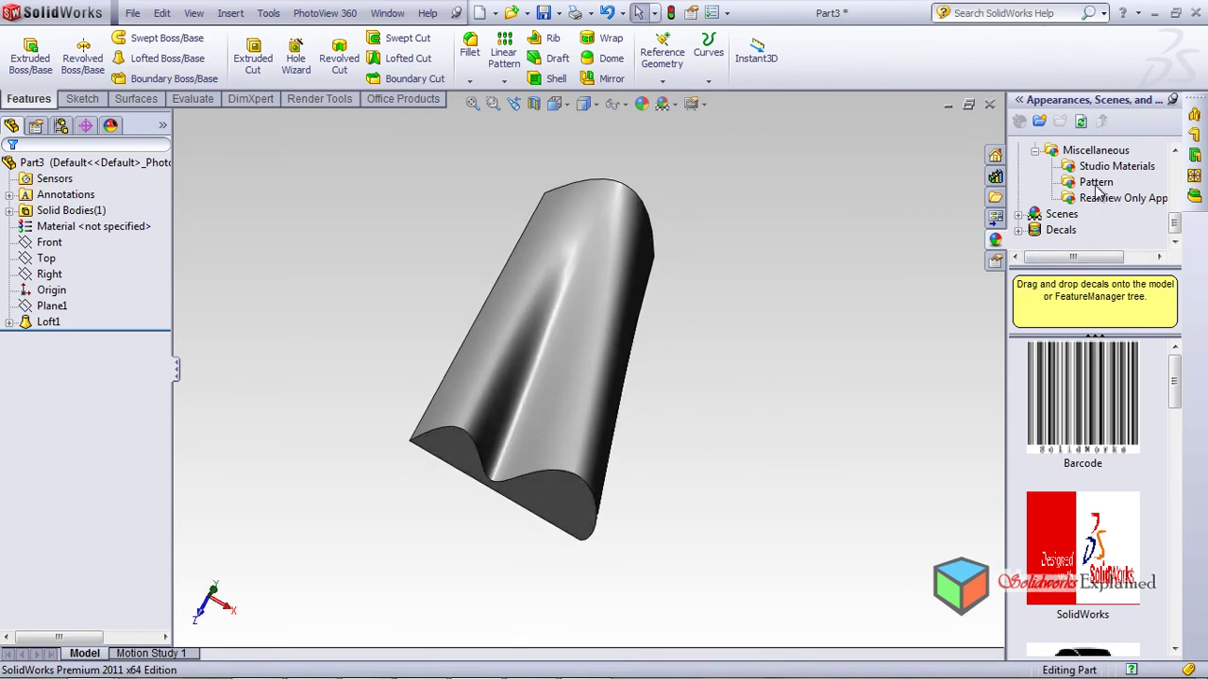
# - Drag the Miscellaneous grass appearance onto one face, then onto the whole Loft1
pyautogui.click(1100, 151)
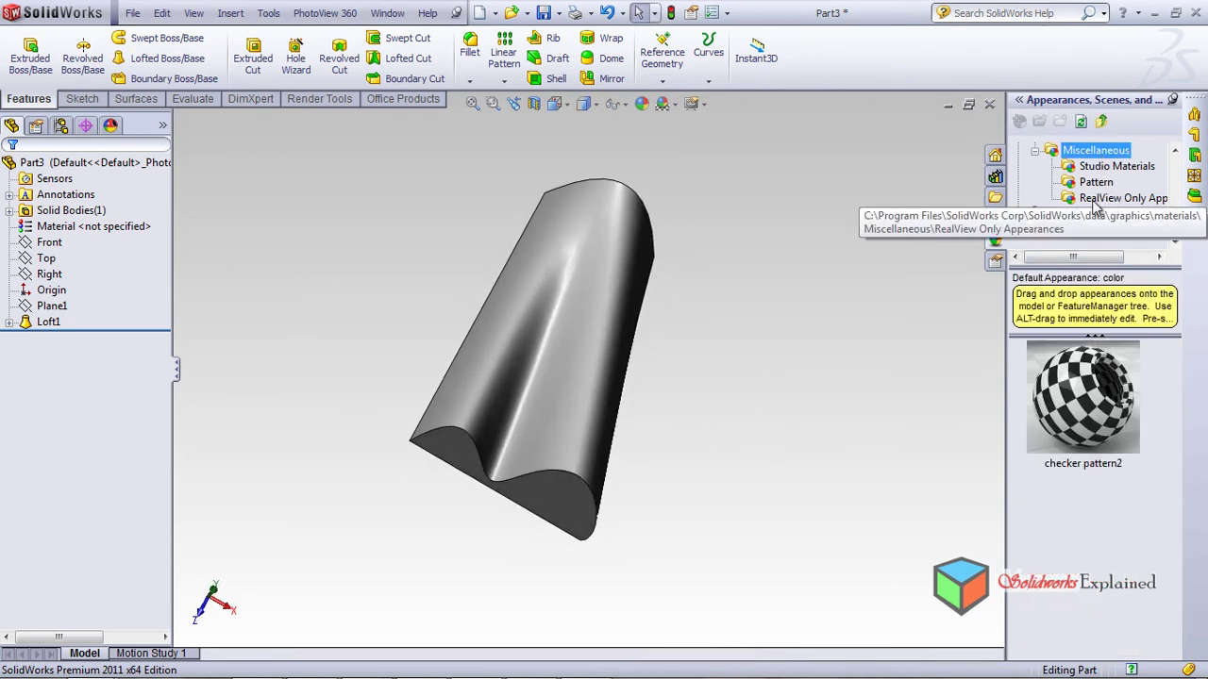
pyautogui.scroll(1, 1104, 212)
pyautogui.click(1112, 166)
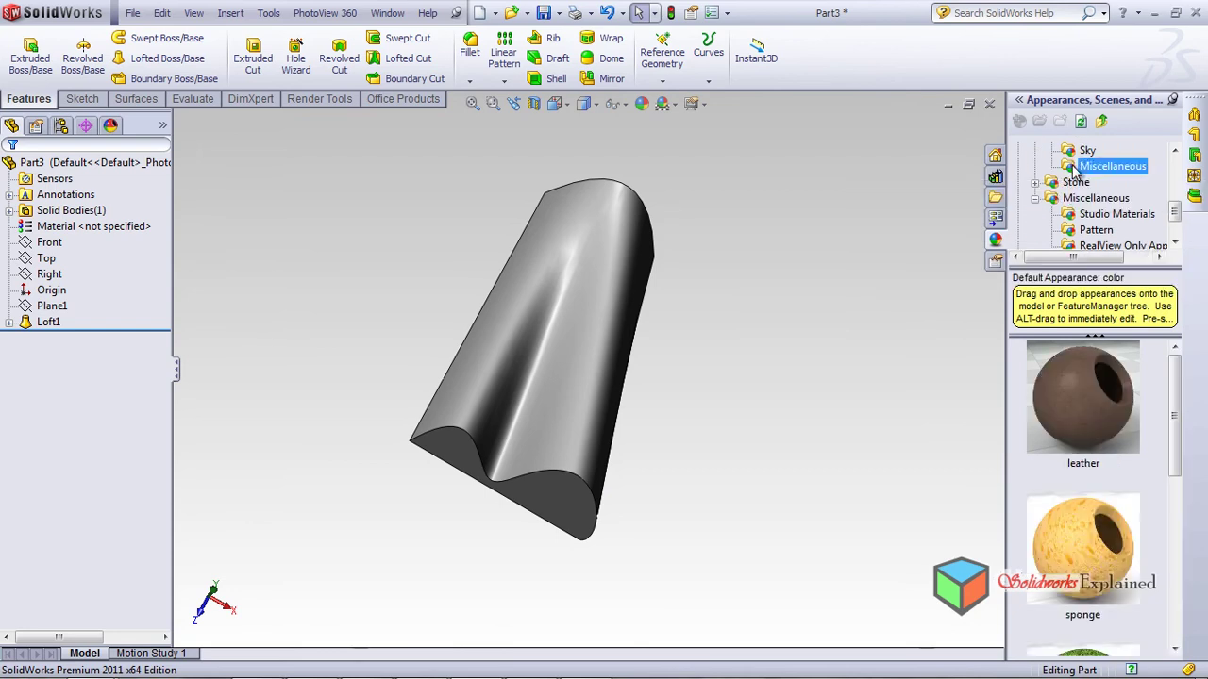
pyautogui.scroll(-3, 1148, 497)
pyautogui.scroll(2, 1110, 403)
pyautogui.moveTo(1085, 500); pyautogui.dragTo(572, 304)
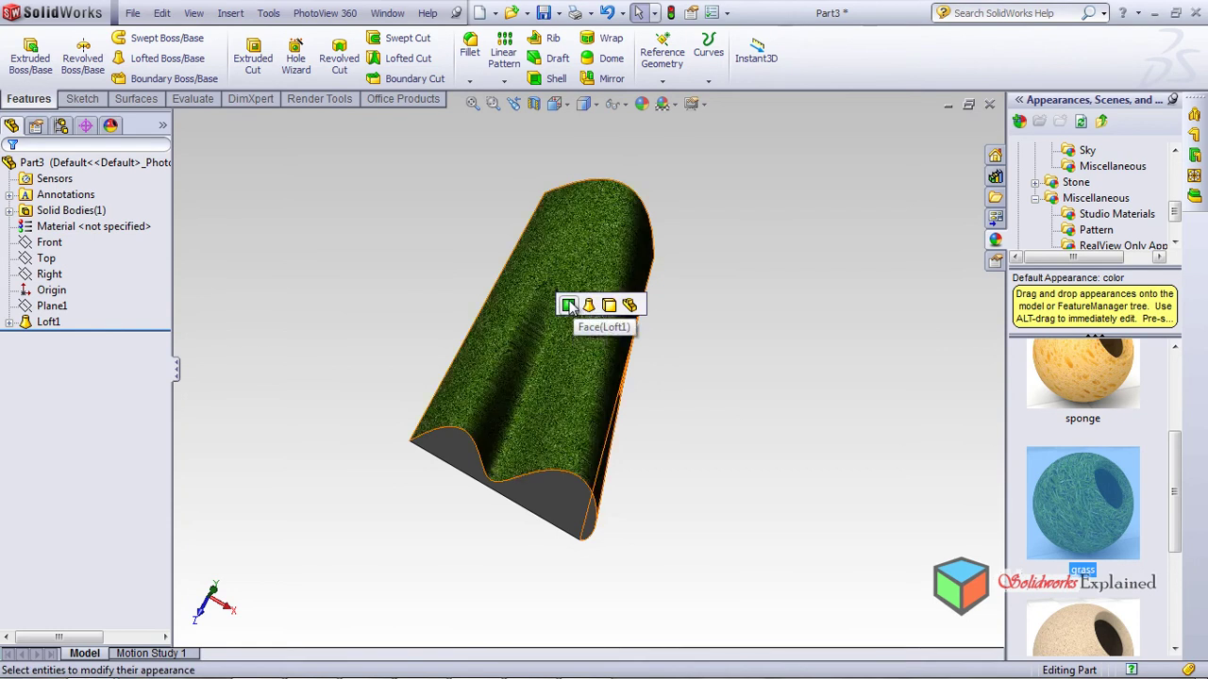
pyautogui.click(568, 305)
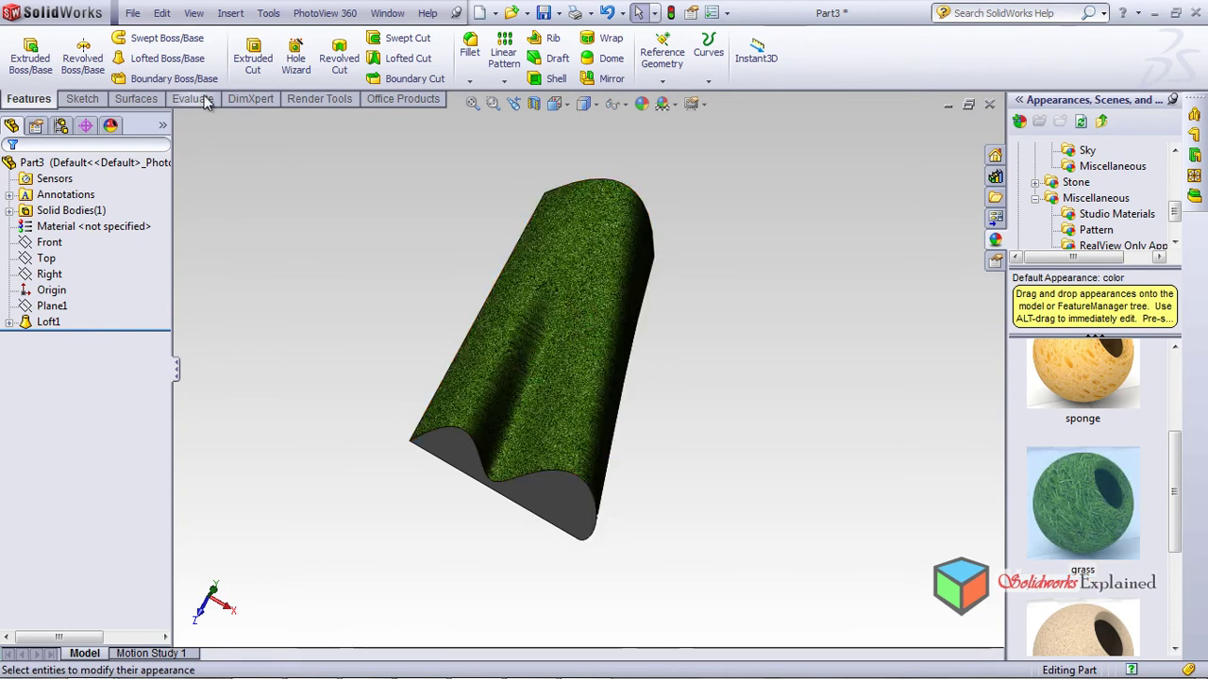
pyautogui.moveTo(648, 405); pyautogui.dragTo(746, 472, button='middle')
pyautogui.moveTo(1083, 502); pyautogui.dragTo(576, 415)
pyautogui.moveTo(297, 291); pyautogui.dragTo(474, 283, button='middle')
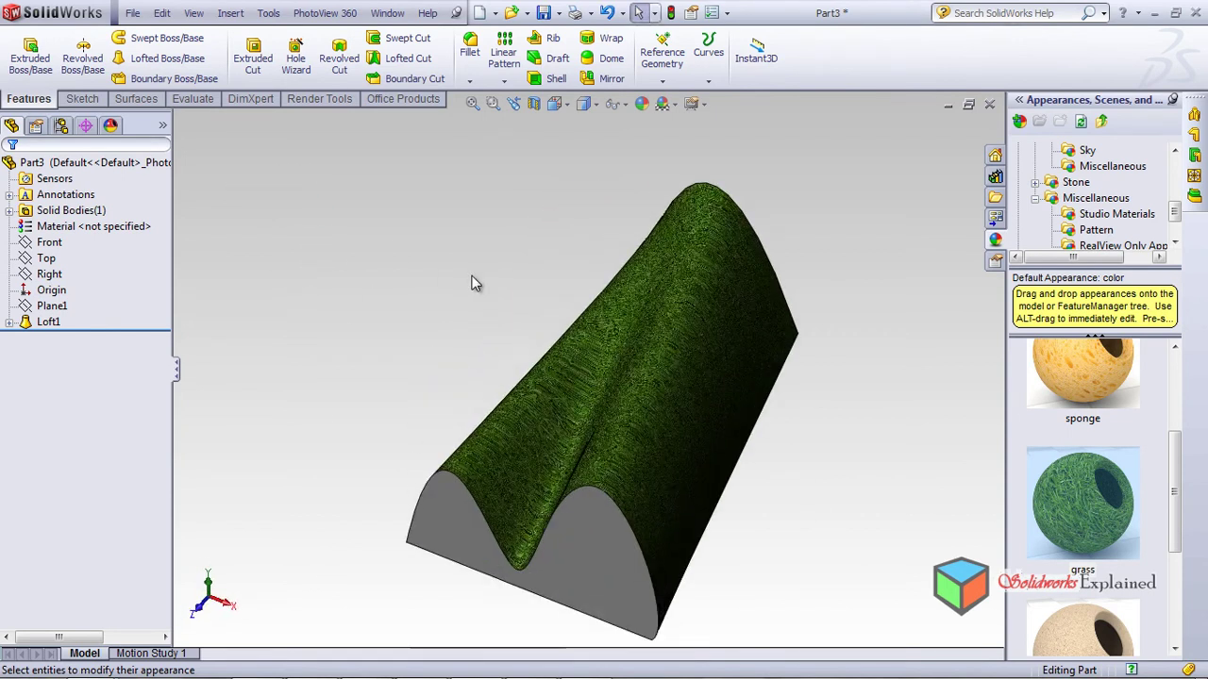
pyautogui.scroll(-1, 738, 453)
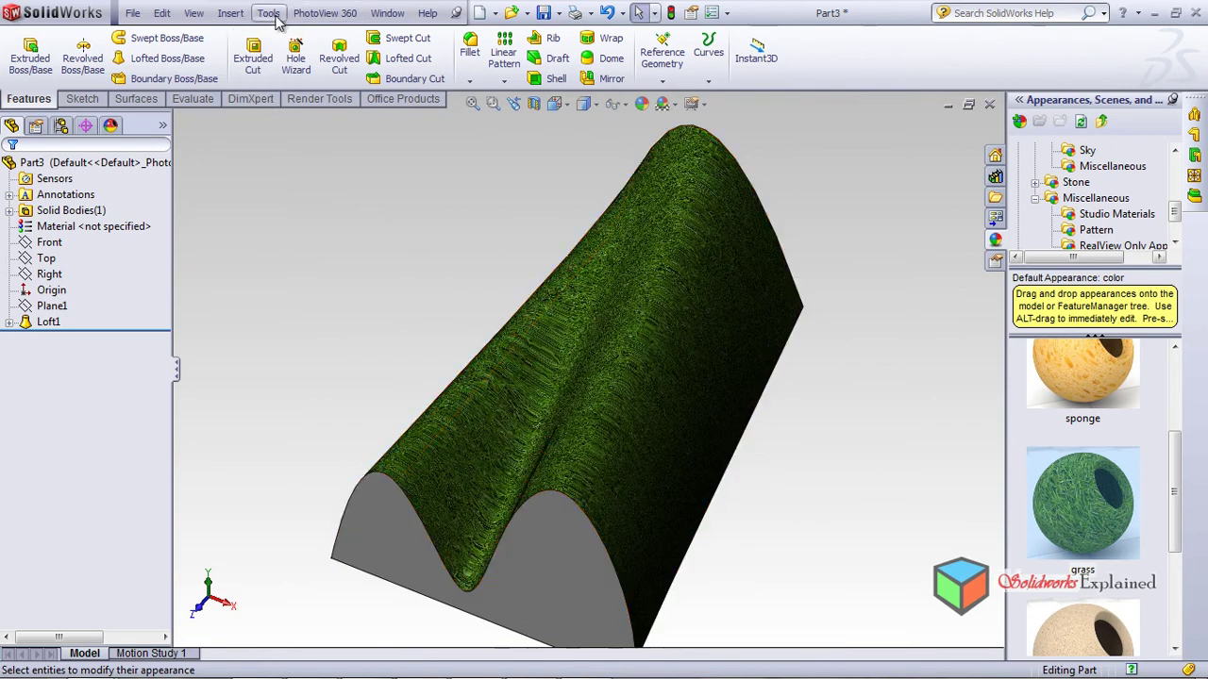
# - Turn on PhotoView 360 Integrated Preview and orbit the rendered grass-covered loft
pyautogui.click(321, 14)
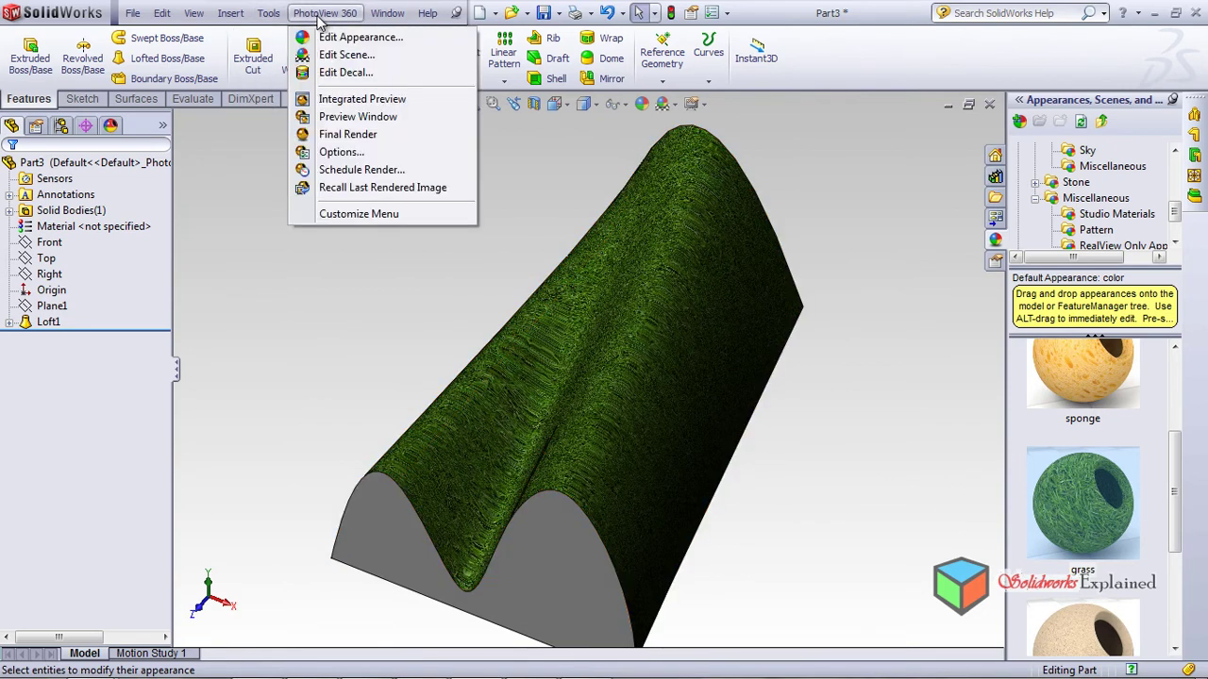
pyautogui.click(365, 100)
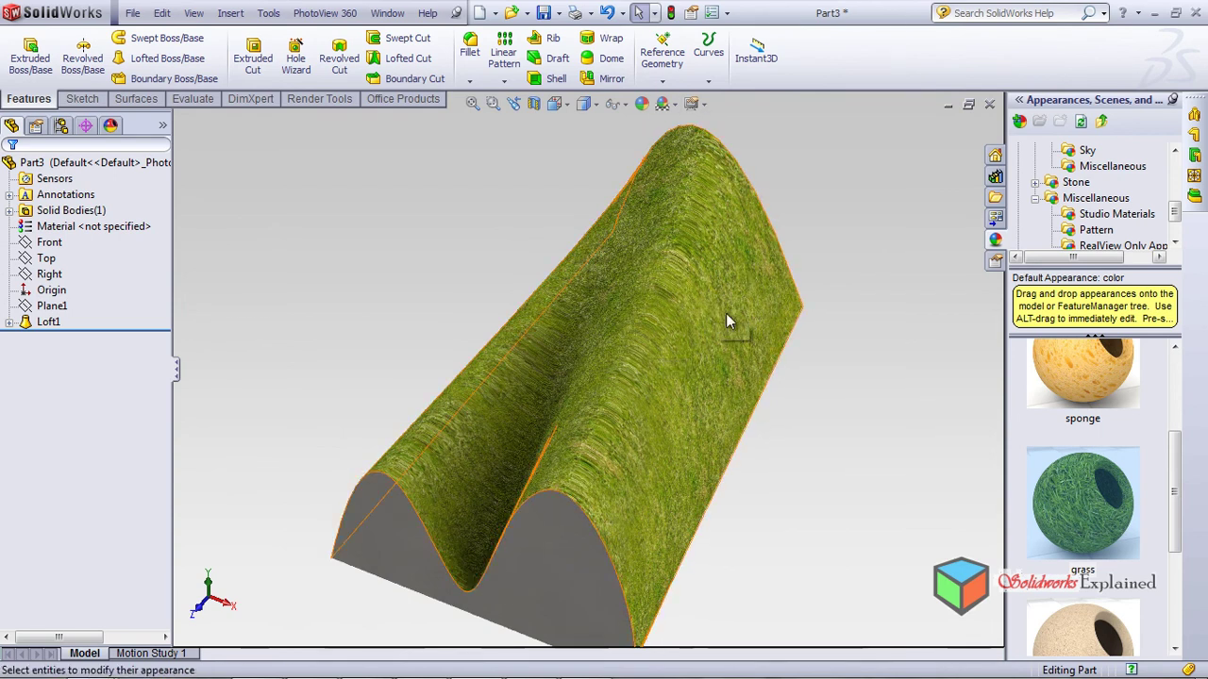
pyautogui.moveTo(377, 455); pyautogui.dragTo(391, 345, button='middle')
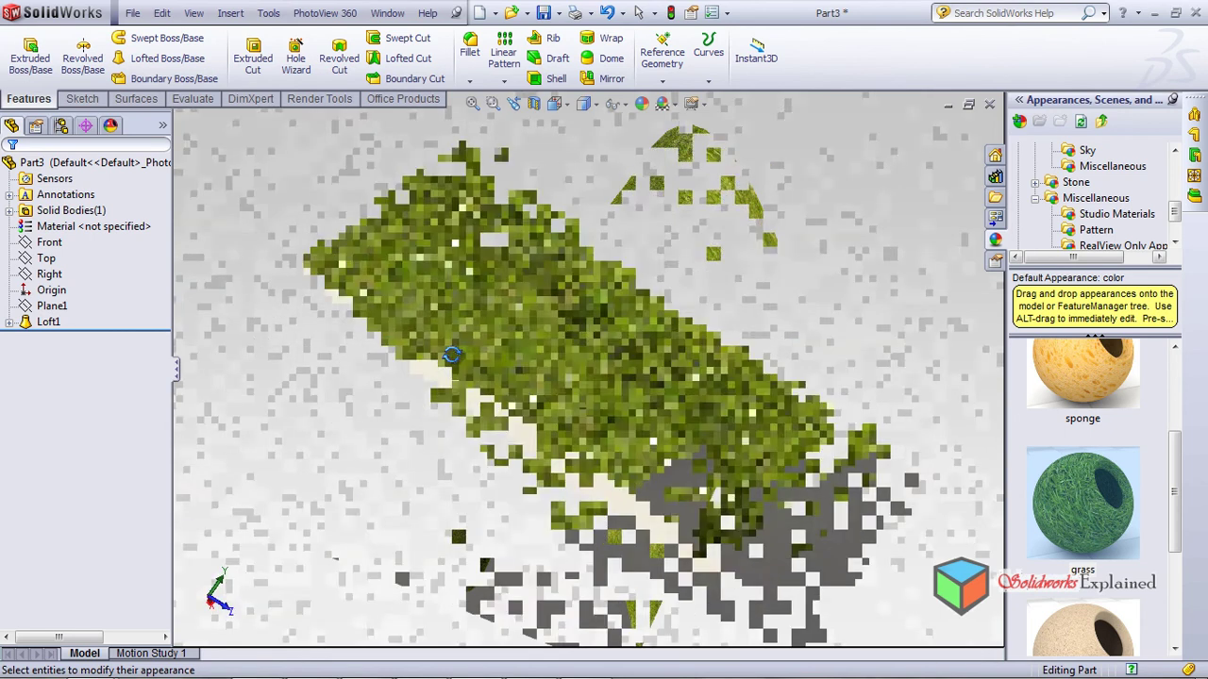
pyautogui.moveTo(453, 353); pyautogui.dragTo(394, 418, button='middle')
pyautogui.moveTo(393, 418); pyautogui.dragTo(335, 484, button='middle')
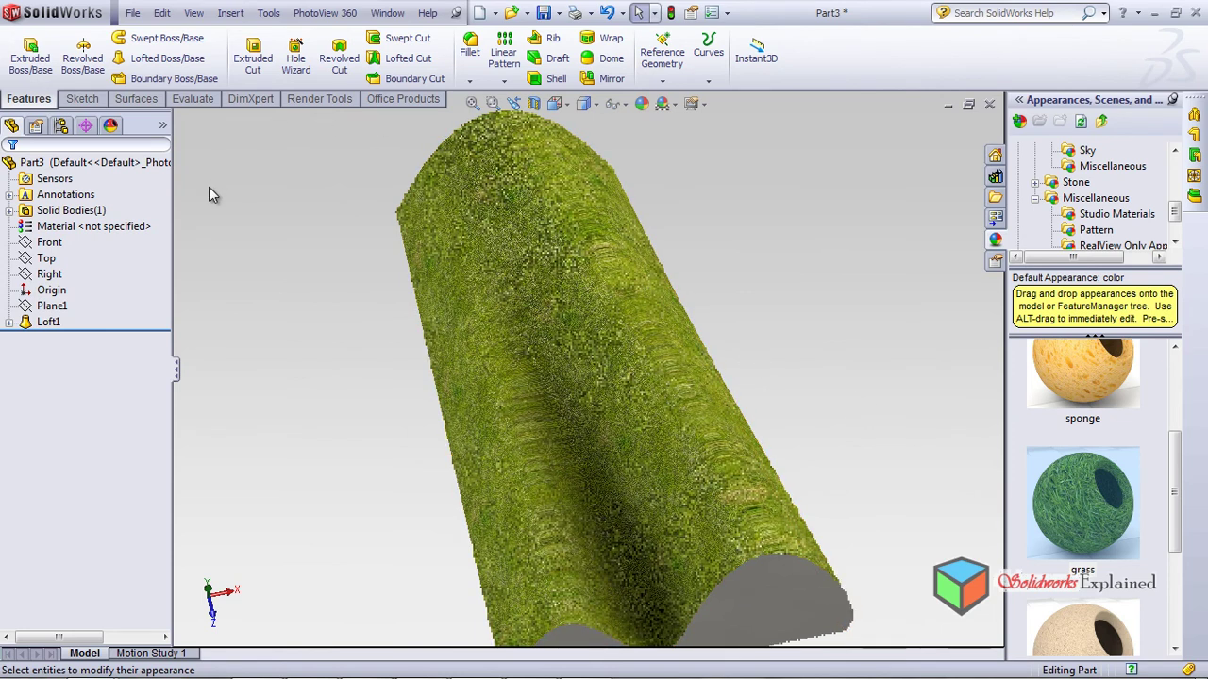
# - Turn off Integrated Preview, select the loft's flat face, and start Edit Decal on it
pyautogui.click(330, 16)
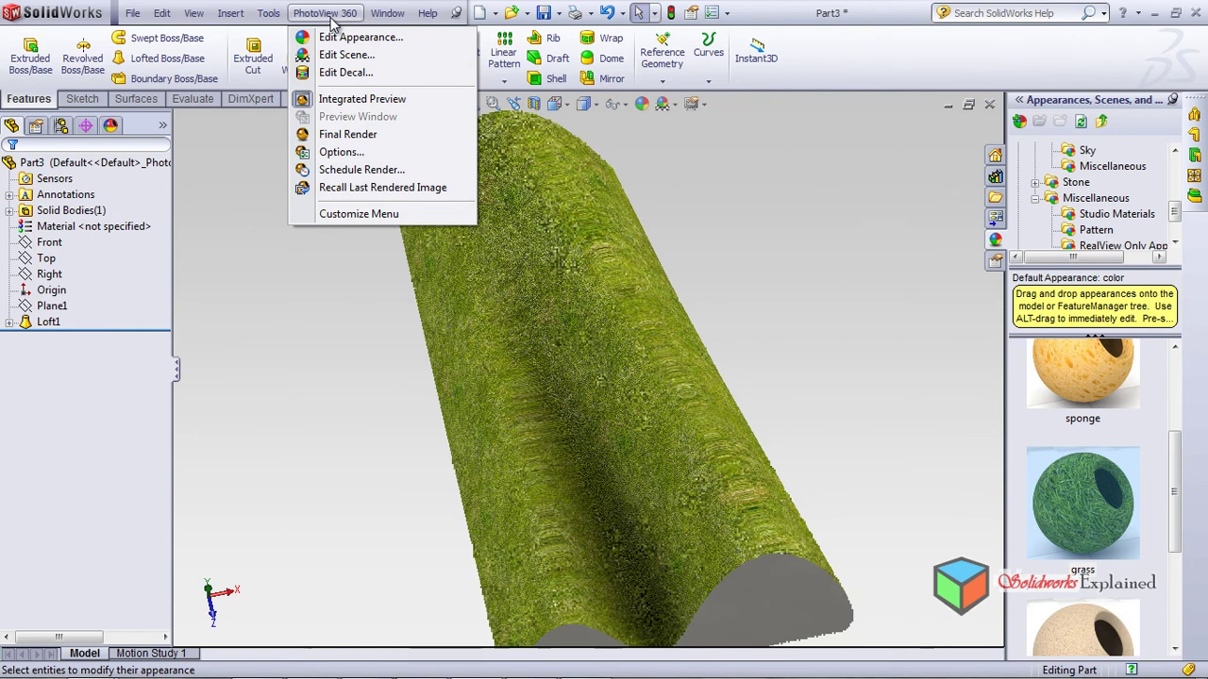
pyautogui.click(307, 99)
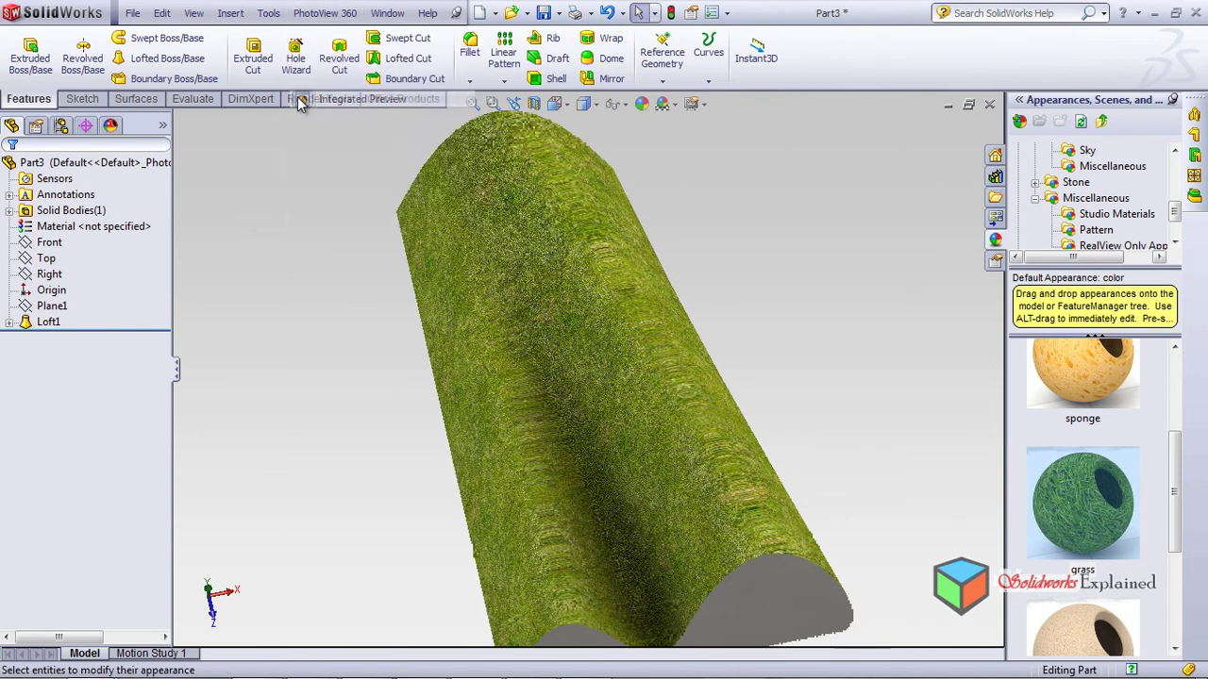
pyautogui.moveTo(709, 408); pyautogui.dragTo(488, 418, button='middle')
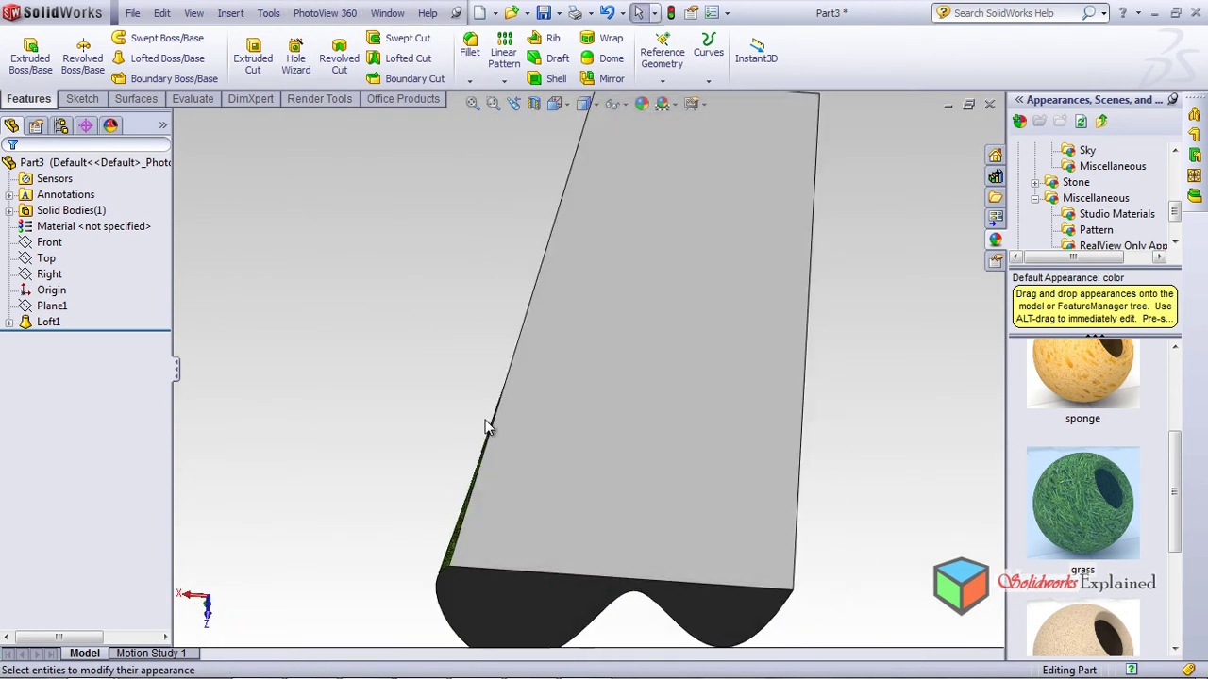
pyautogui.click(767, 348)
pyautogui.press('f')
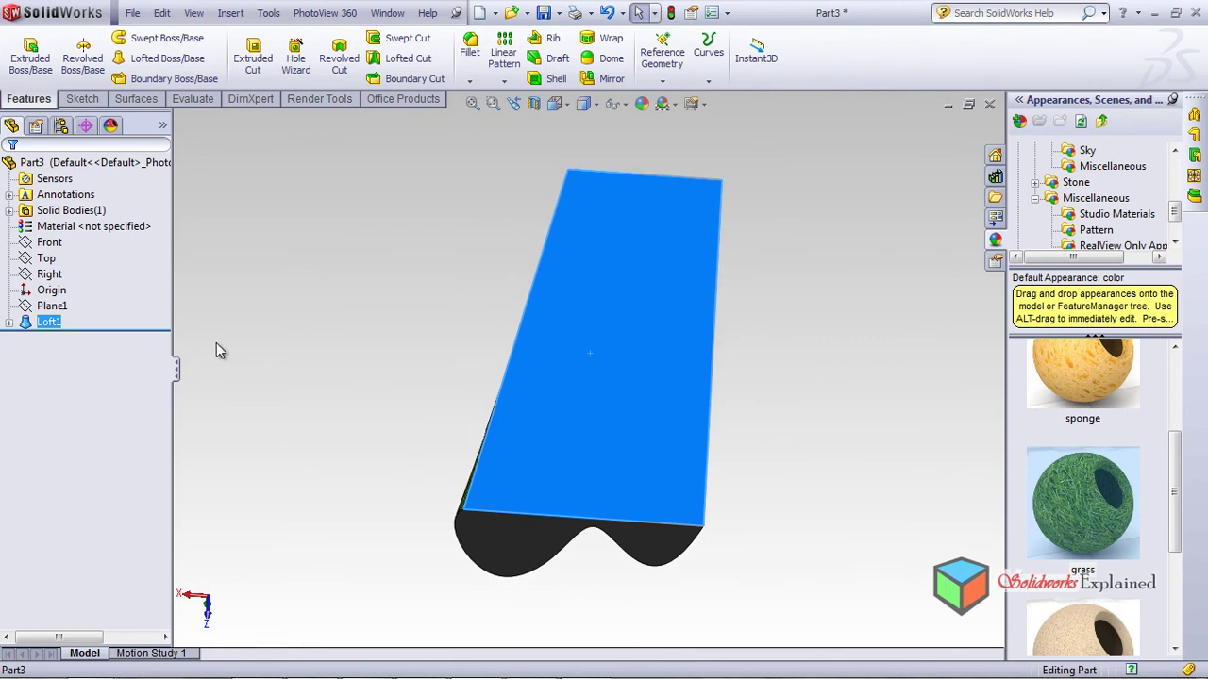
pyautogui.rightClick(611, 275)
pyautogui.moveTo(706, 315)
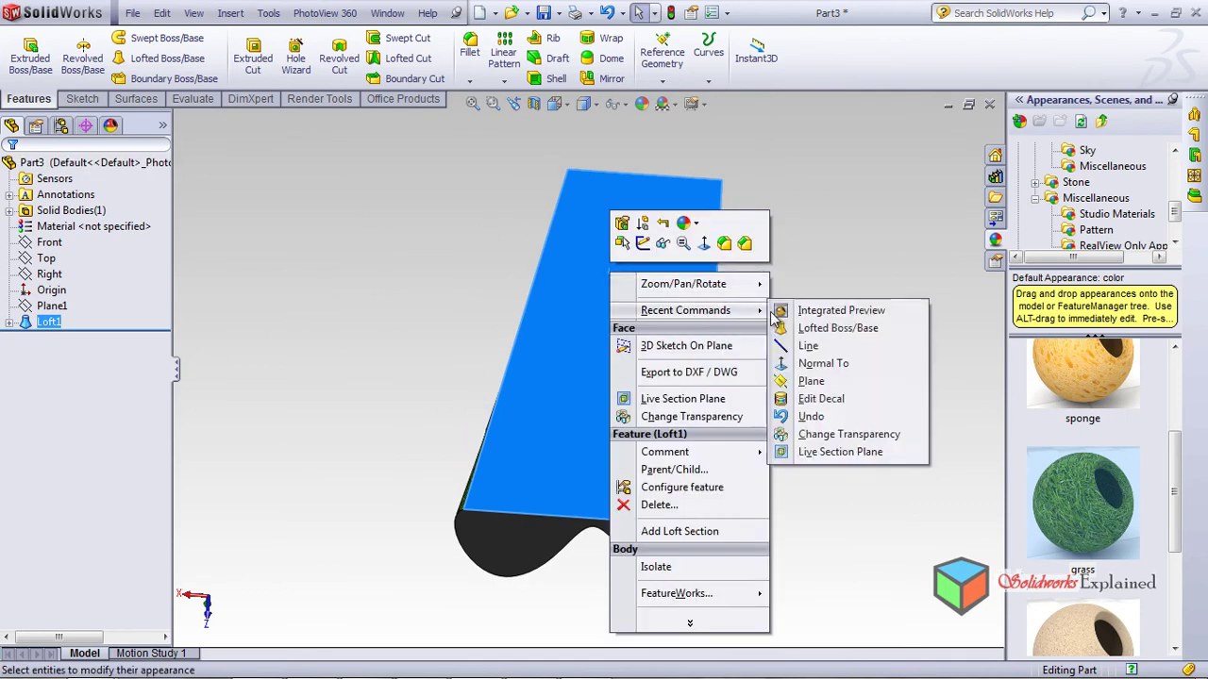
pyautogui.click(819, 399)
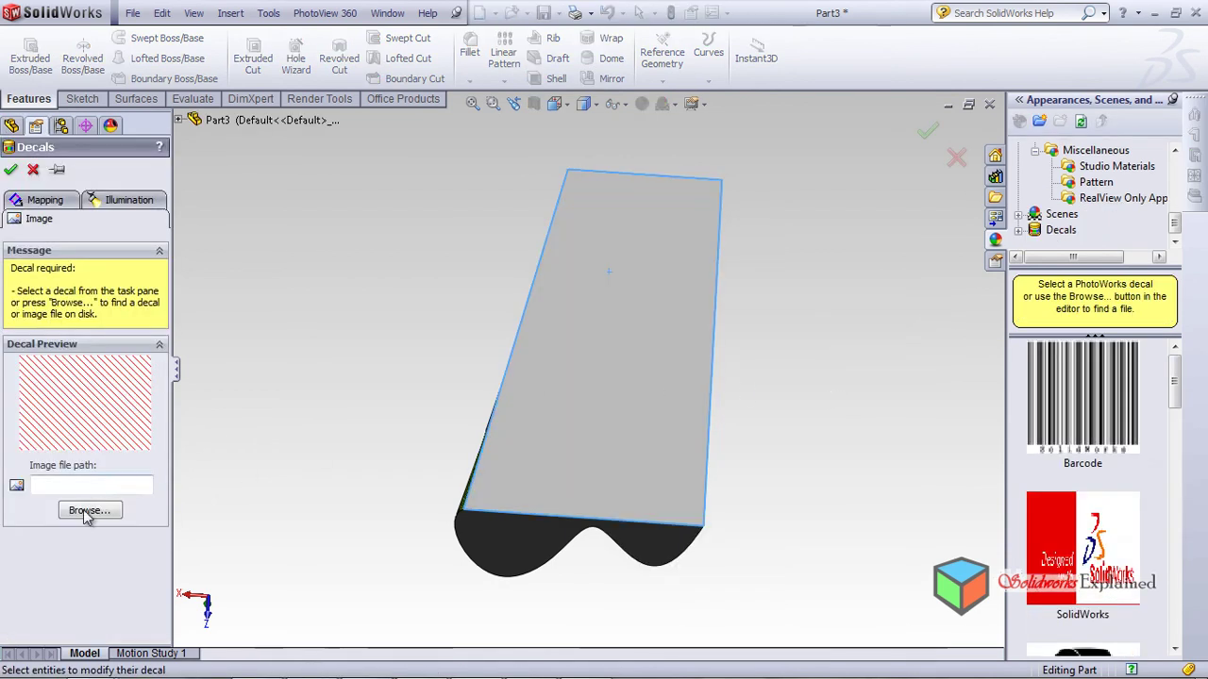
# - Browse to G:\solid images and pick the grass image for the decal
pyautogui.click(86, 510)
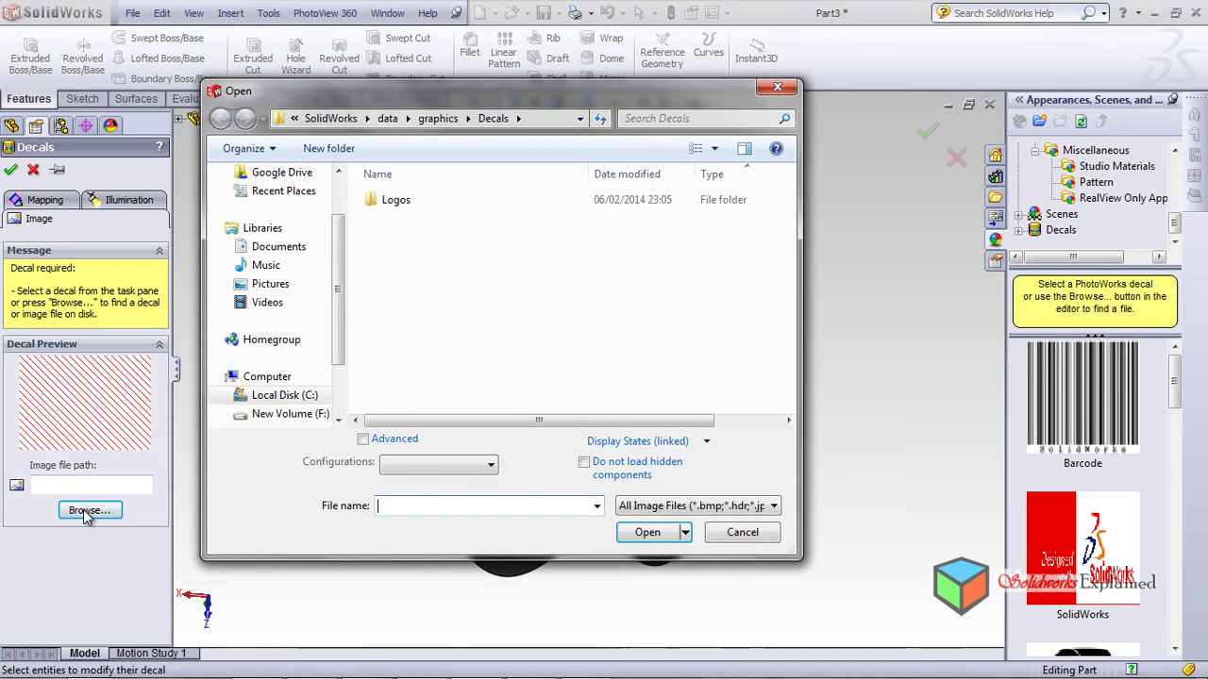
pyautogui.scroll(-2, 335, 410)
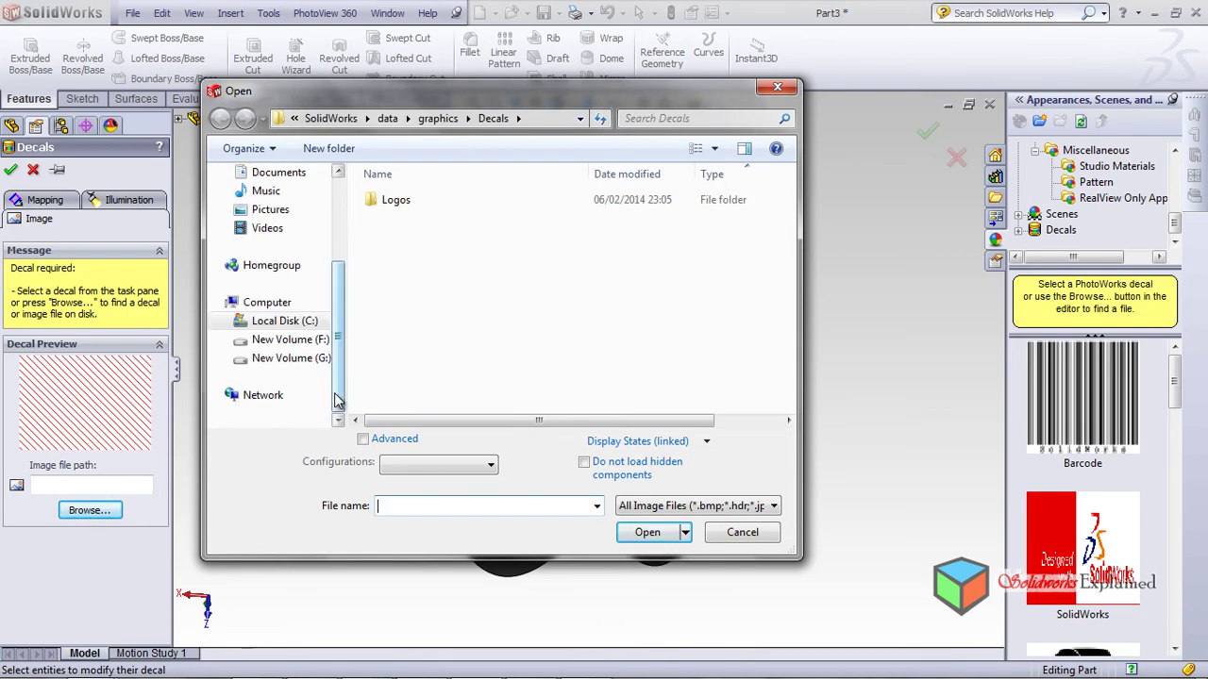
pyautogui.click(292, 359)
pyautogui.scroll(-5, 308, 359)
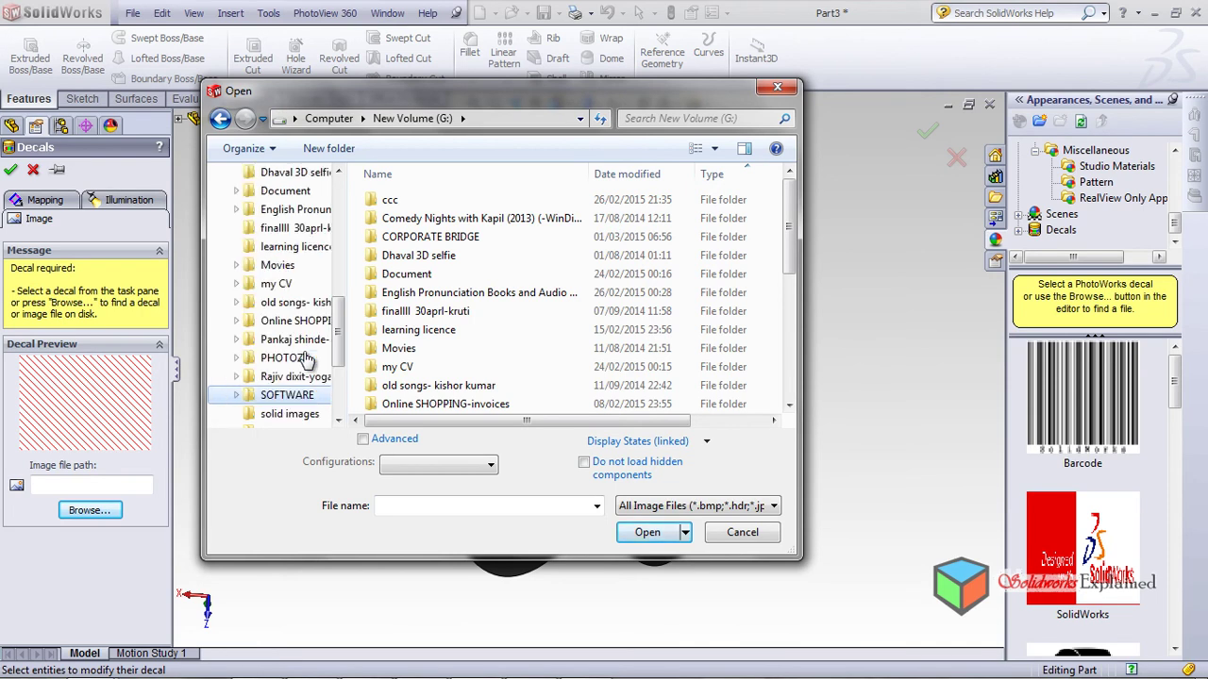
pyautogui.scroll(-5, 450, 367)
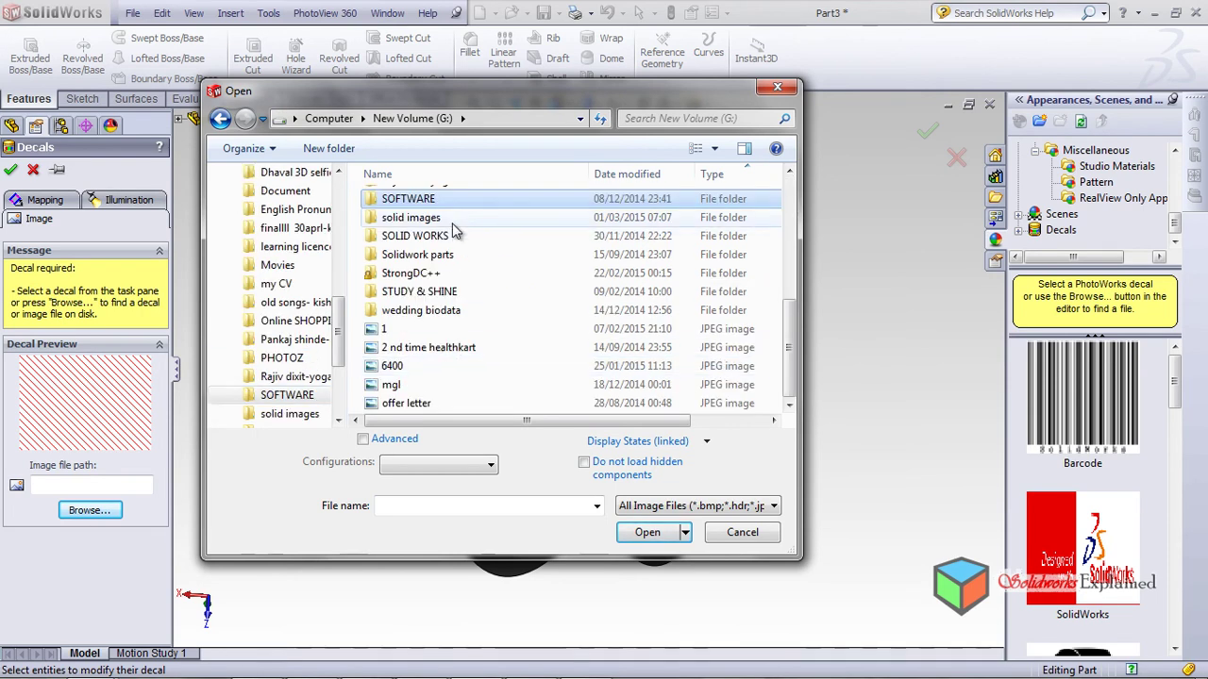
pyautogui.doubleClick(408, 217)
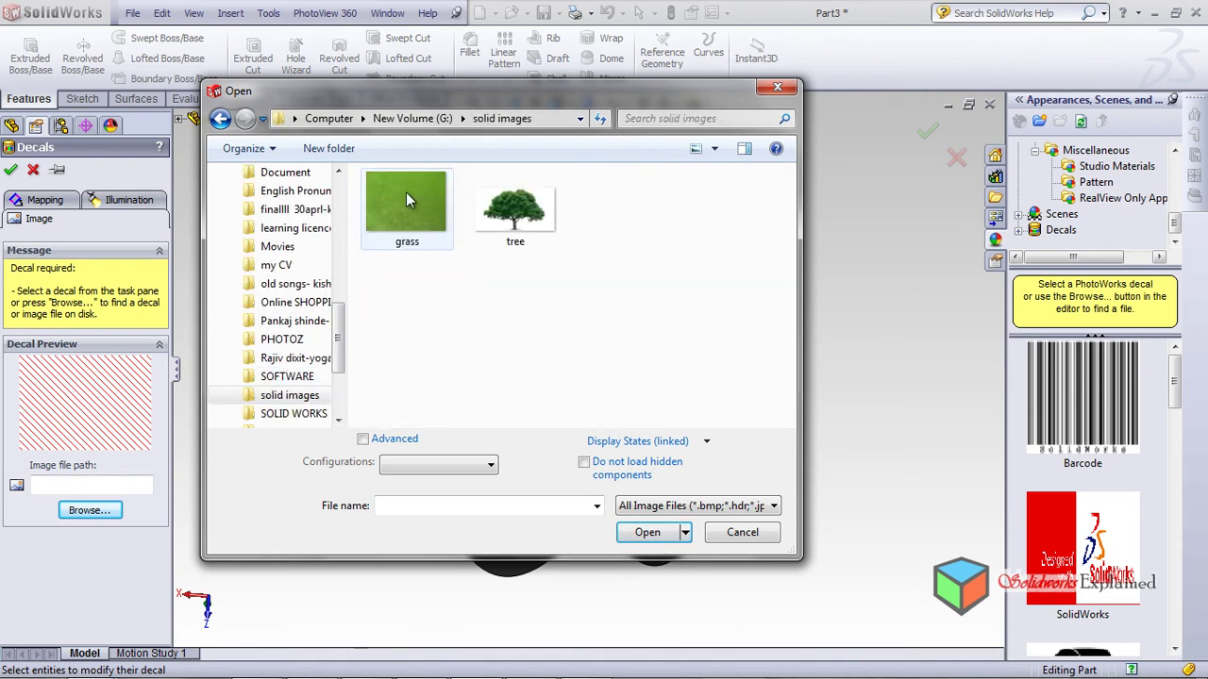
pyautogui.doubleClick(406, 192)
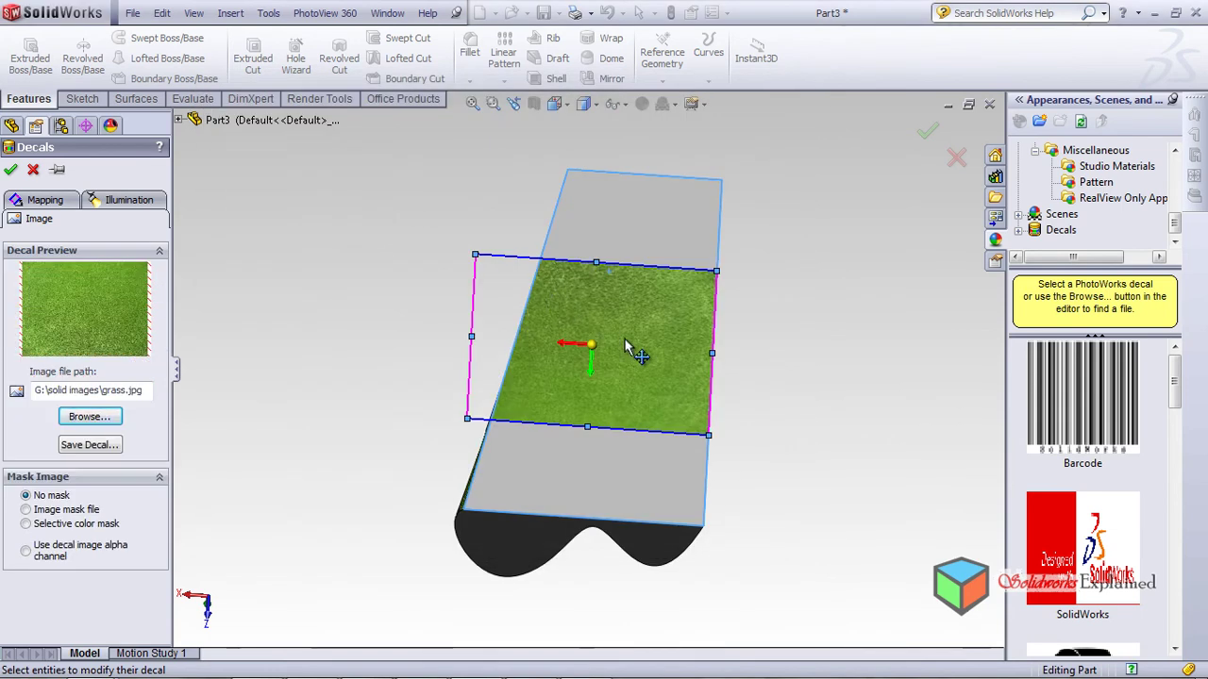
# - Reapply the grass.jpg decal to the loft's flat face and stretch its handles to cover it
pyautogui.click(607, 188)
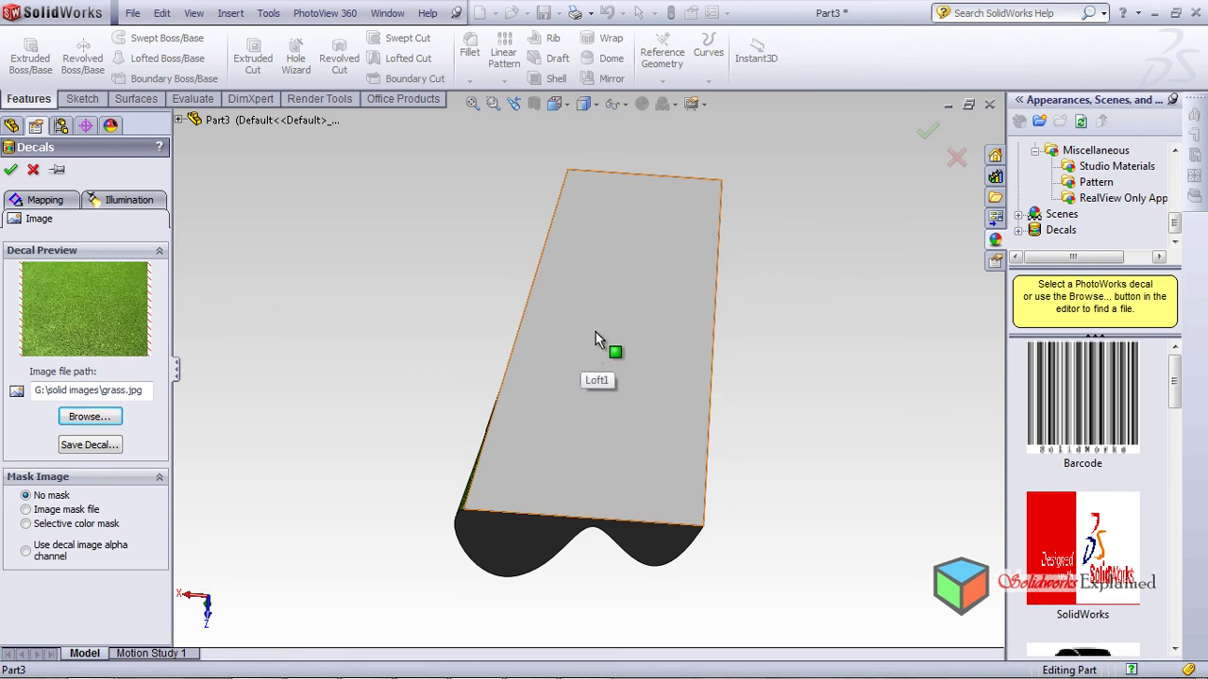
pyautogui.click(514, 396)
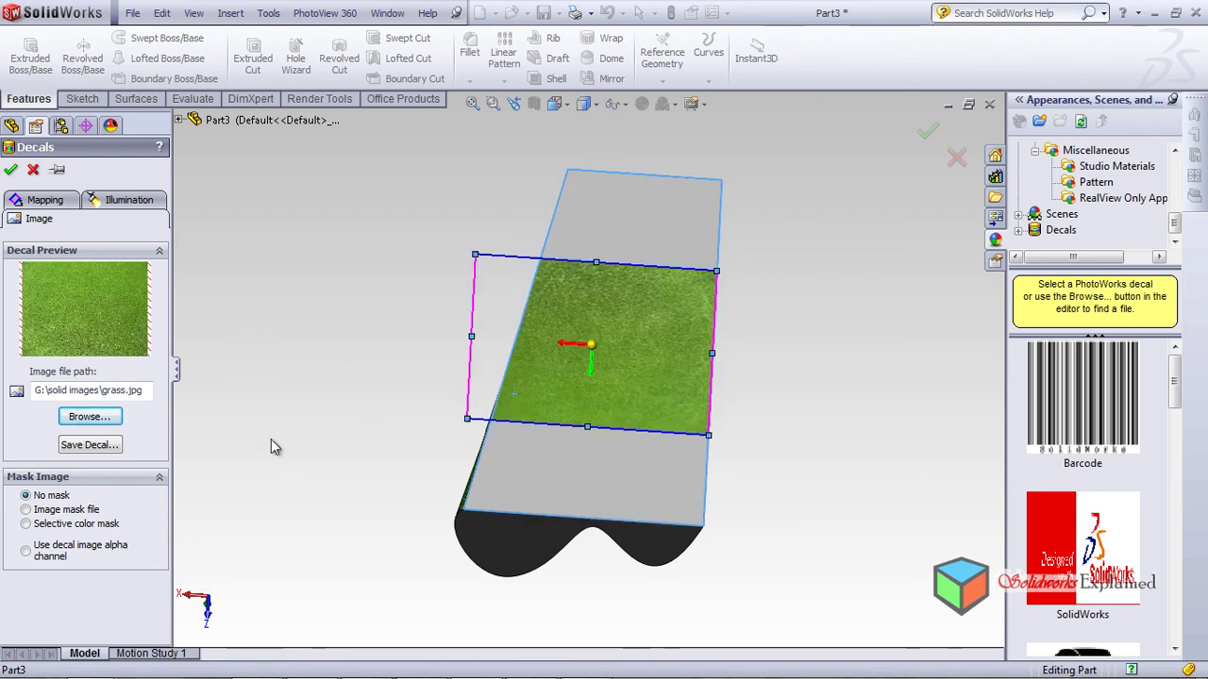
pyautogui.moveTo(591, 429); pyautogui.dragTo(595, 518)
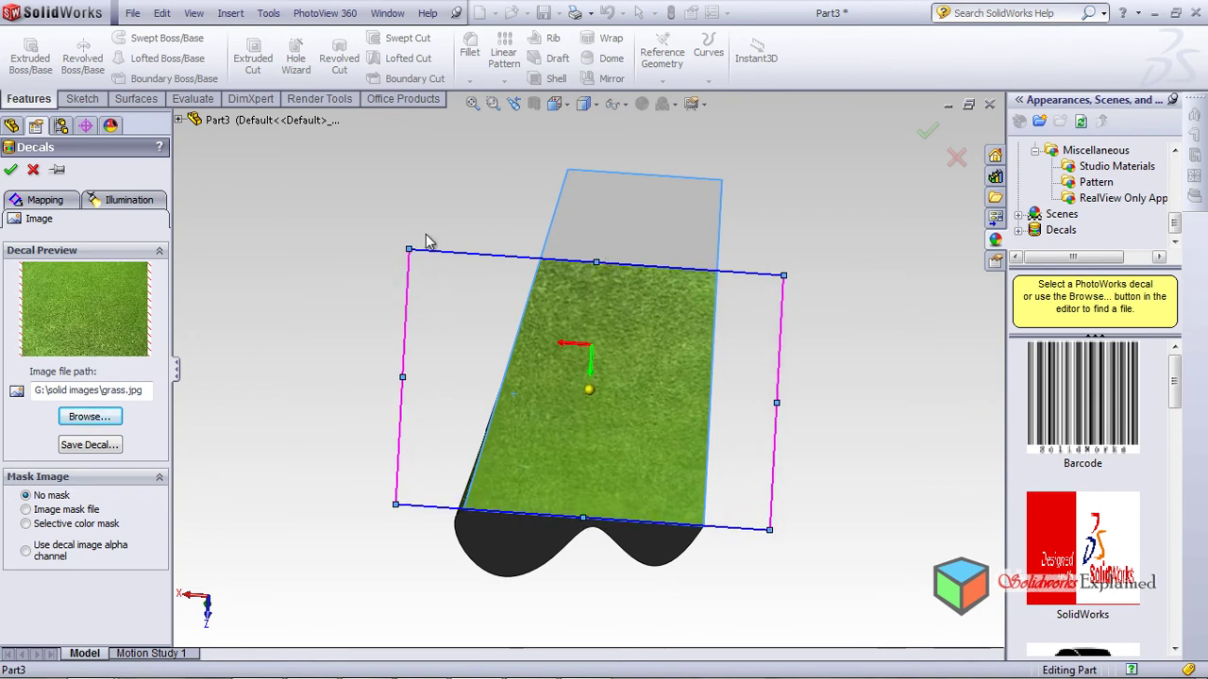
pyautogui.moveTo(404, 247); pyautogui.dragTo(504, 163)
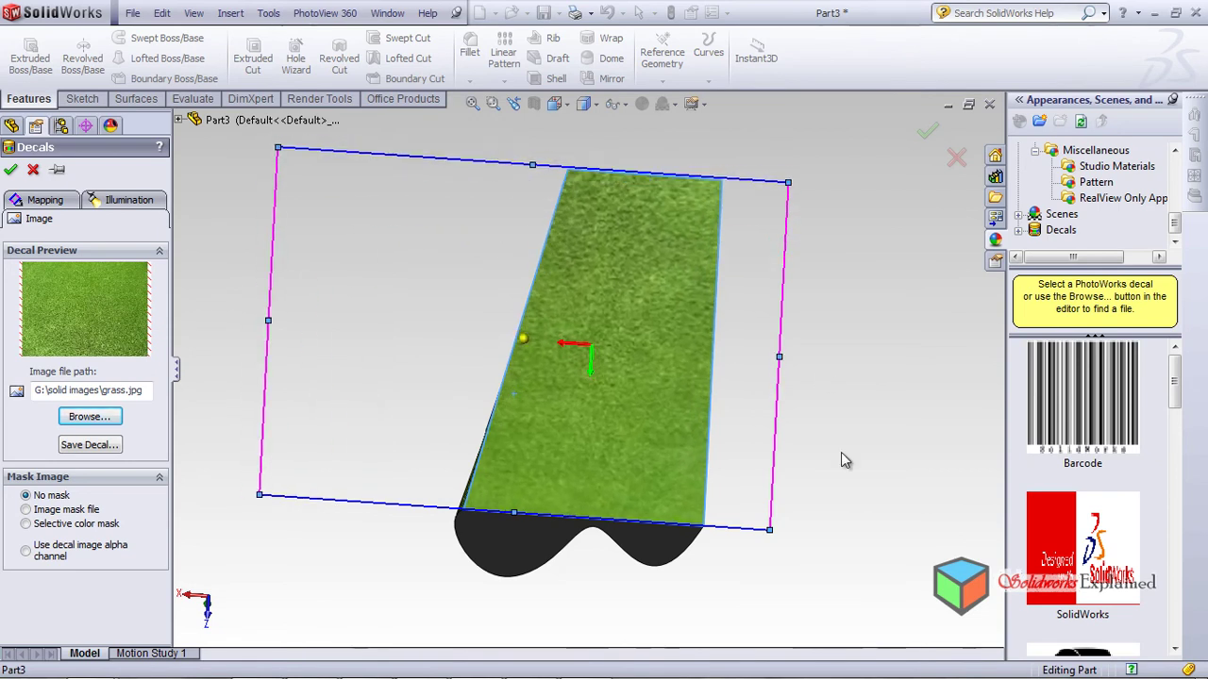
# - Accept the grass decal and orbit the loft in PhotoView 360 Integrated Preview
pyautogui.click(10, 169)
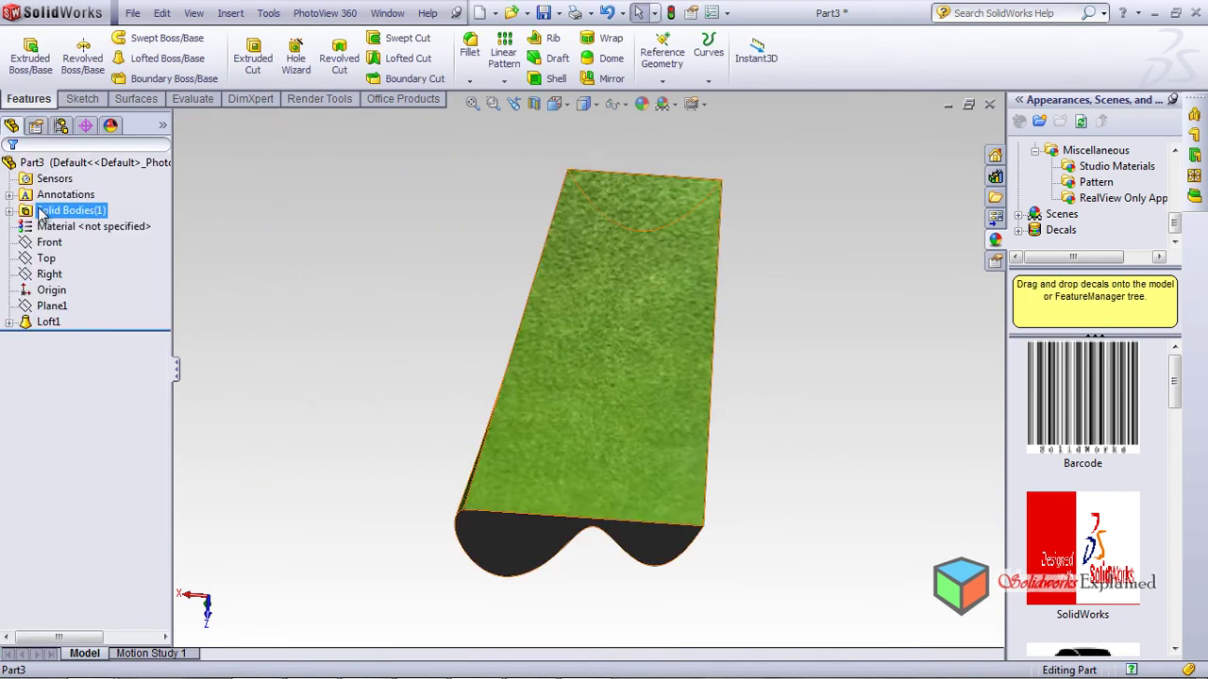
pyautogui.click(324, 12)
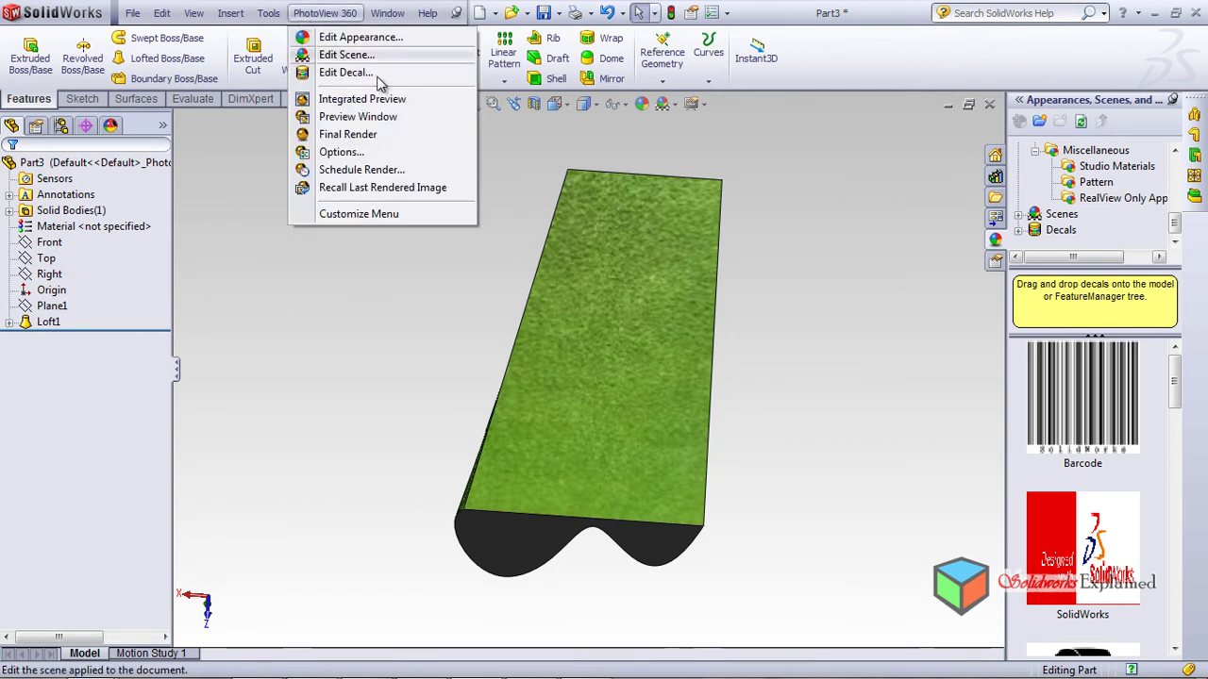
pyautogui.click(302, 102)
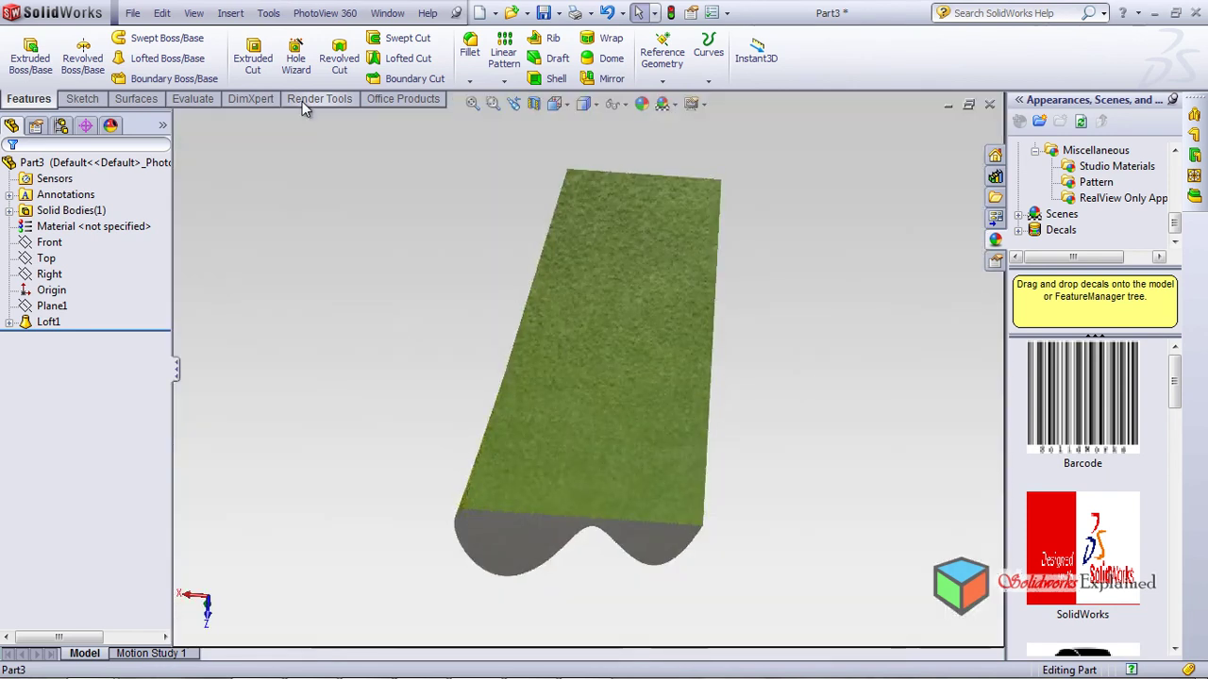
pyautogui.moveTo(571, 321); pyautogui.dragTo(660, 480, button='middle')
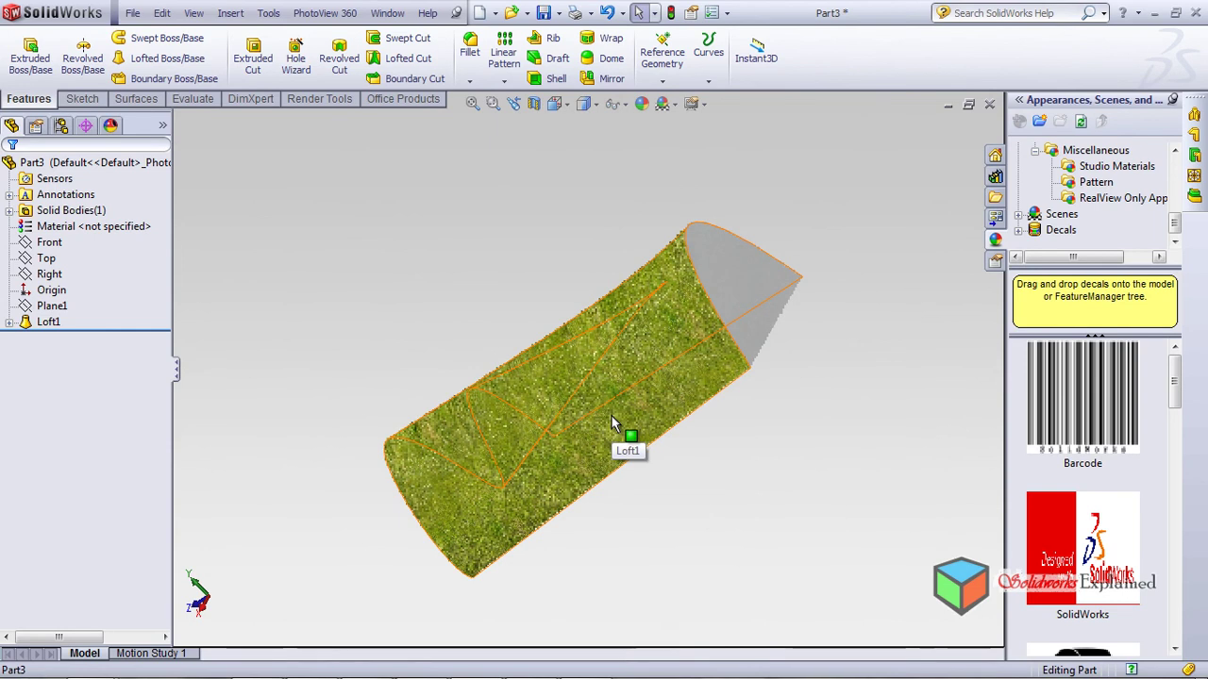
# - Close Part3 without saving and create a new blank part, Part4, from the part template
pyautogui.click(989, 108)
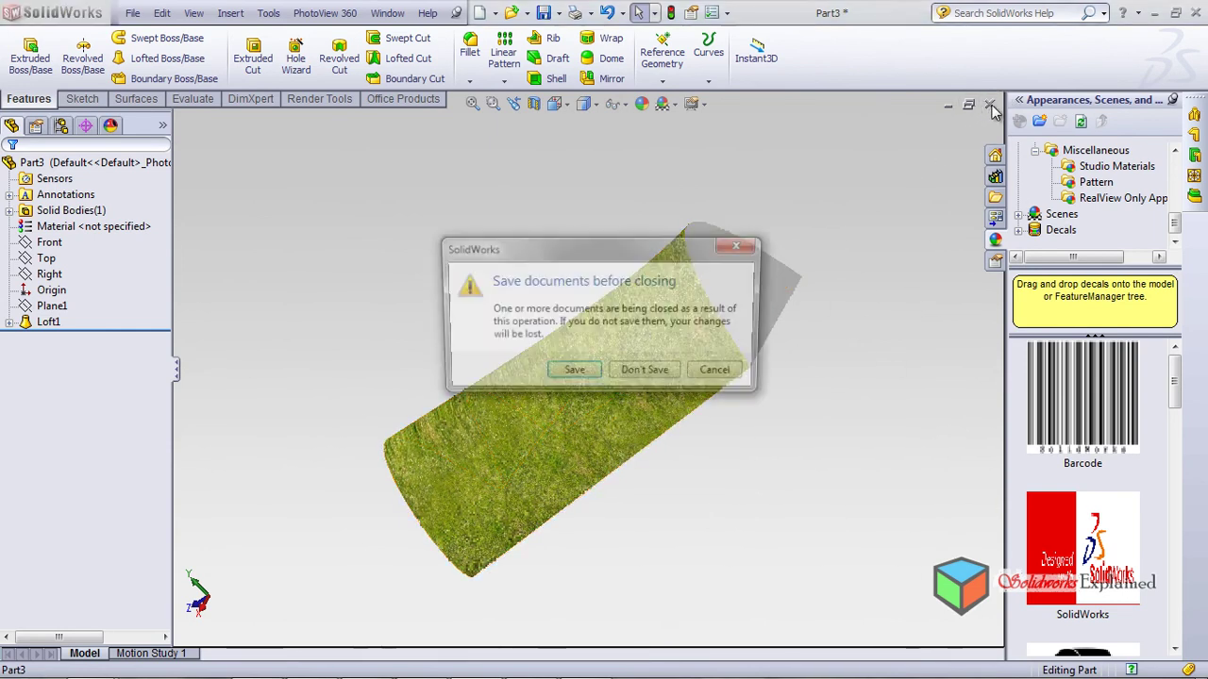
pyautogui.click(639, 375)
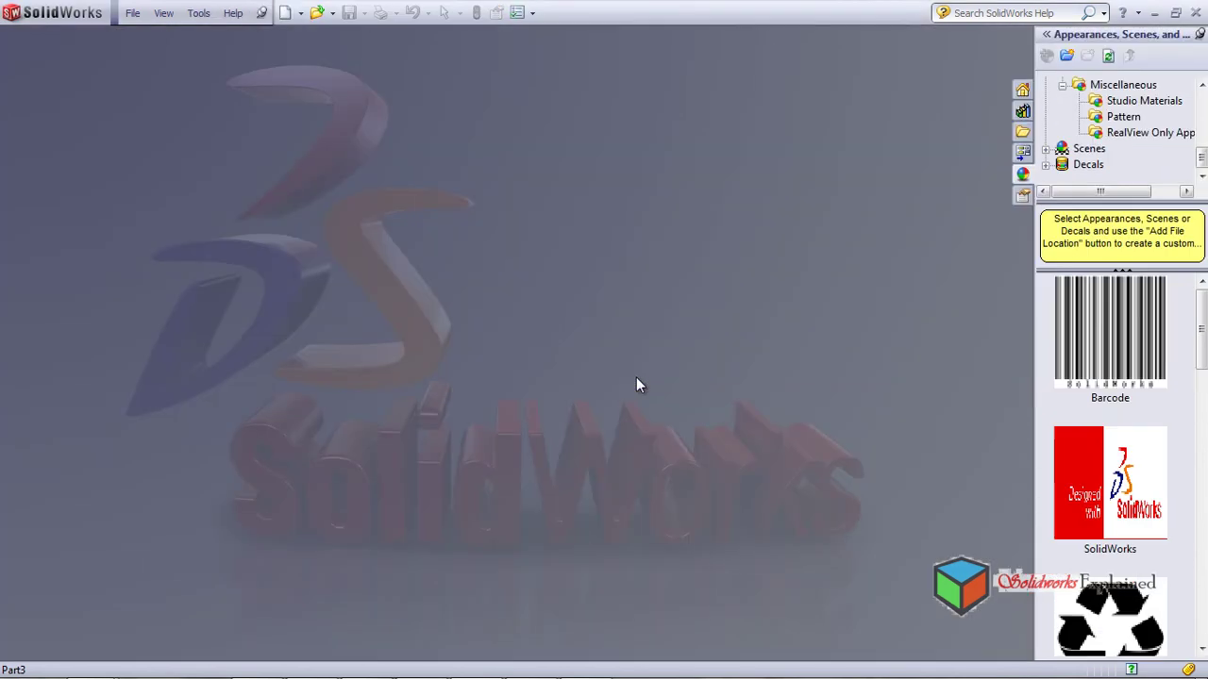
pyautogui.click(284, 13)
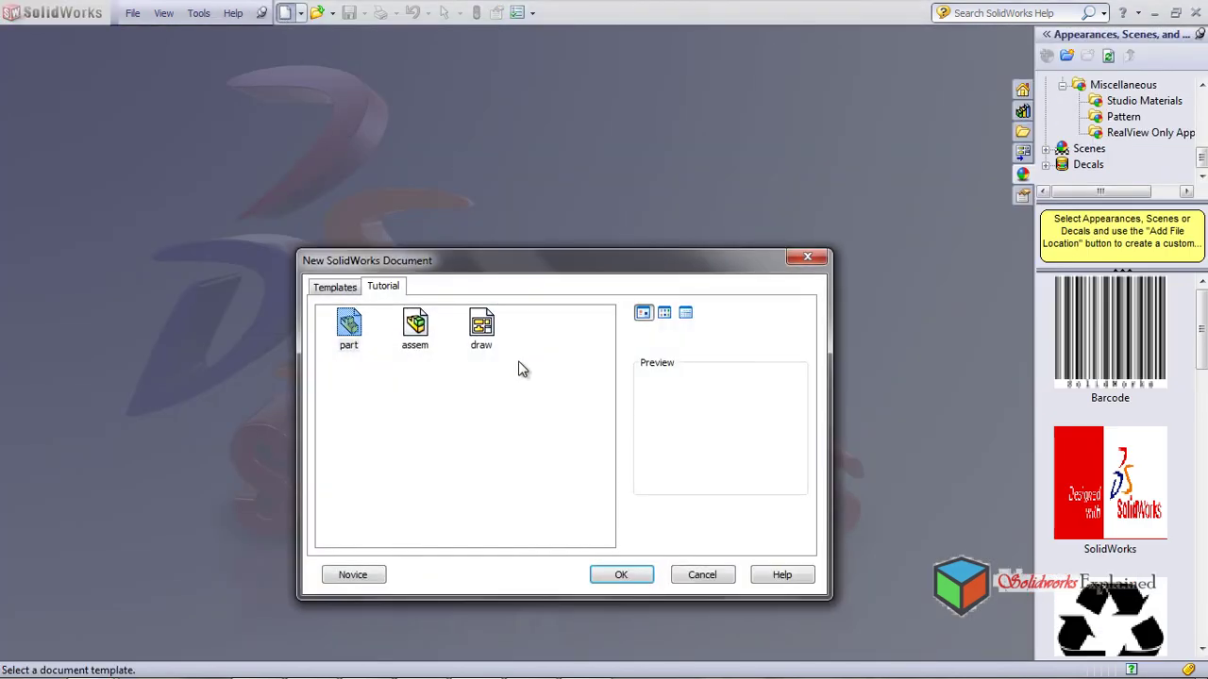
pyautogui.click(622, 575)
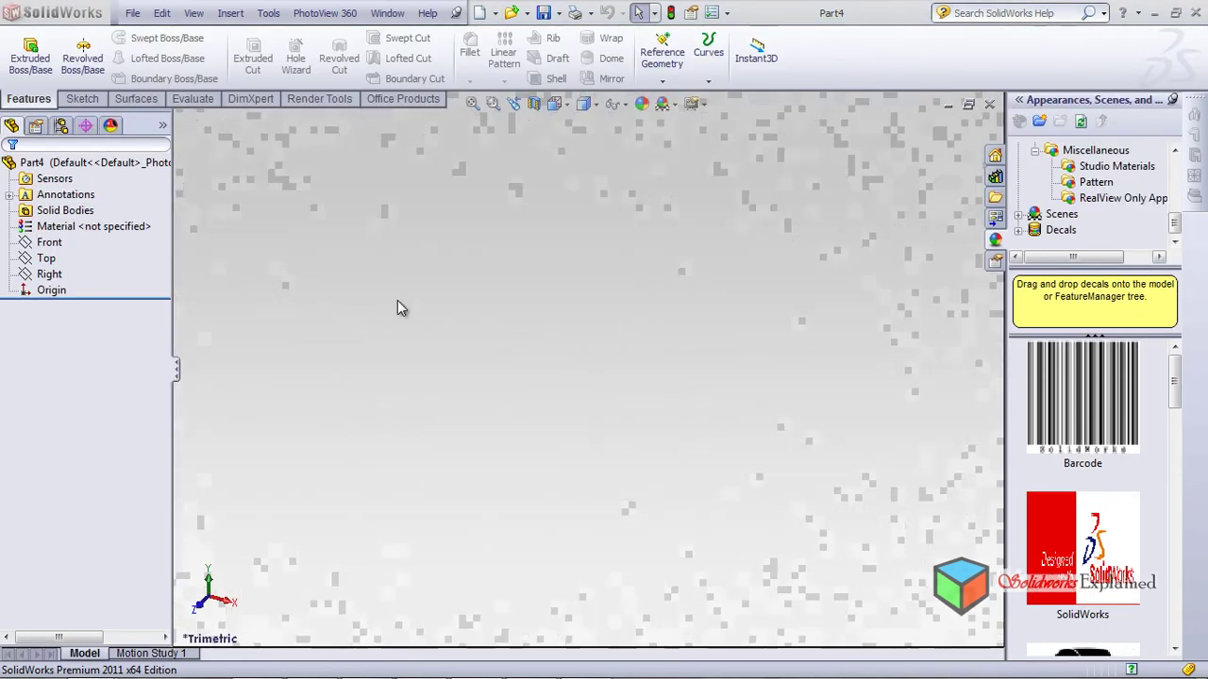
# - Enable Integrated Preview and open a sketch on the Front plane, viewed normal to it
pyautogui.click(302, 13)
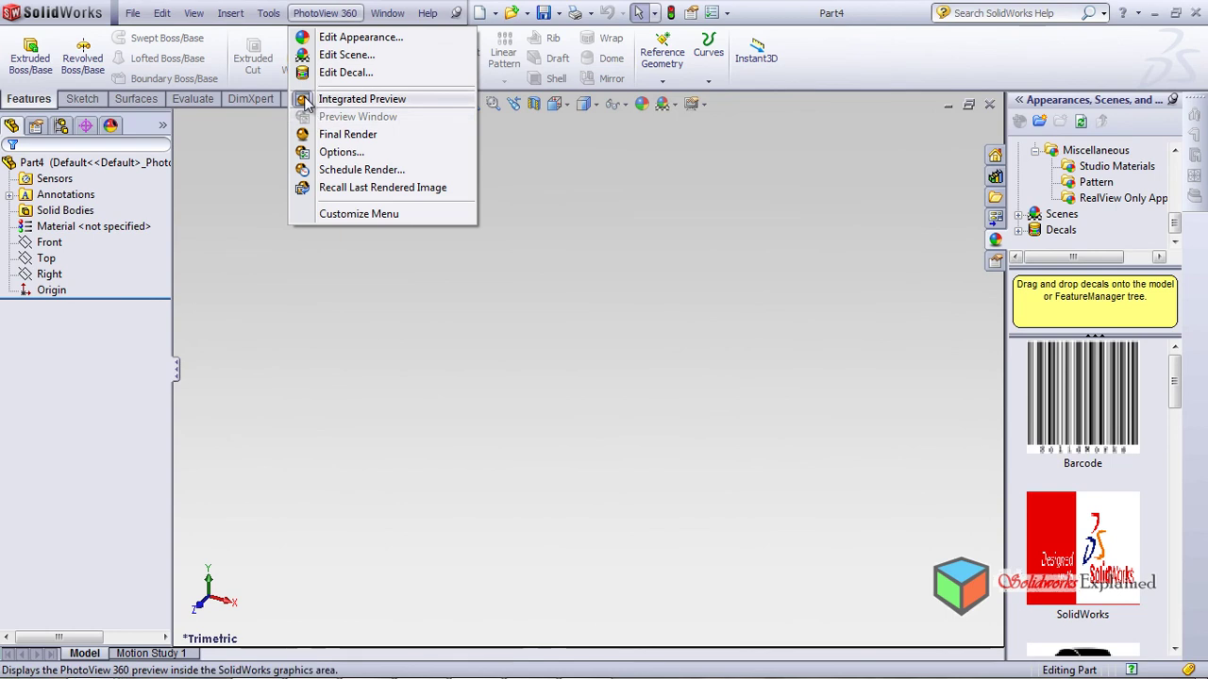
pyautogui.click(362, 98)
pyautogui.click(49, 242)
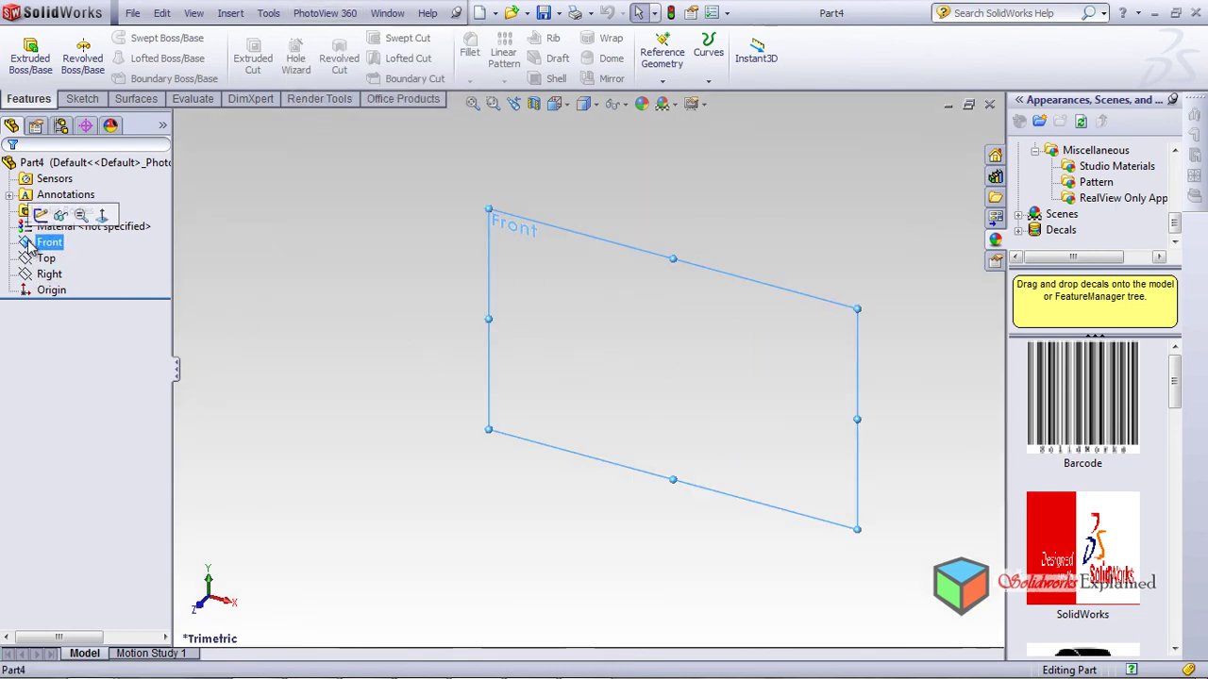
pyautogui.click(103, 217)
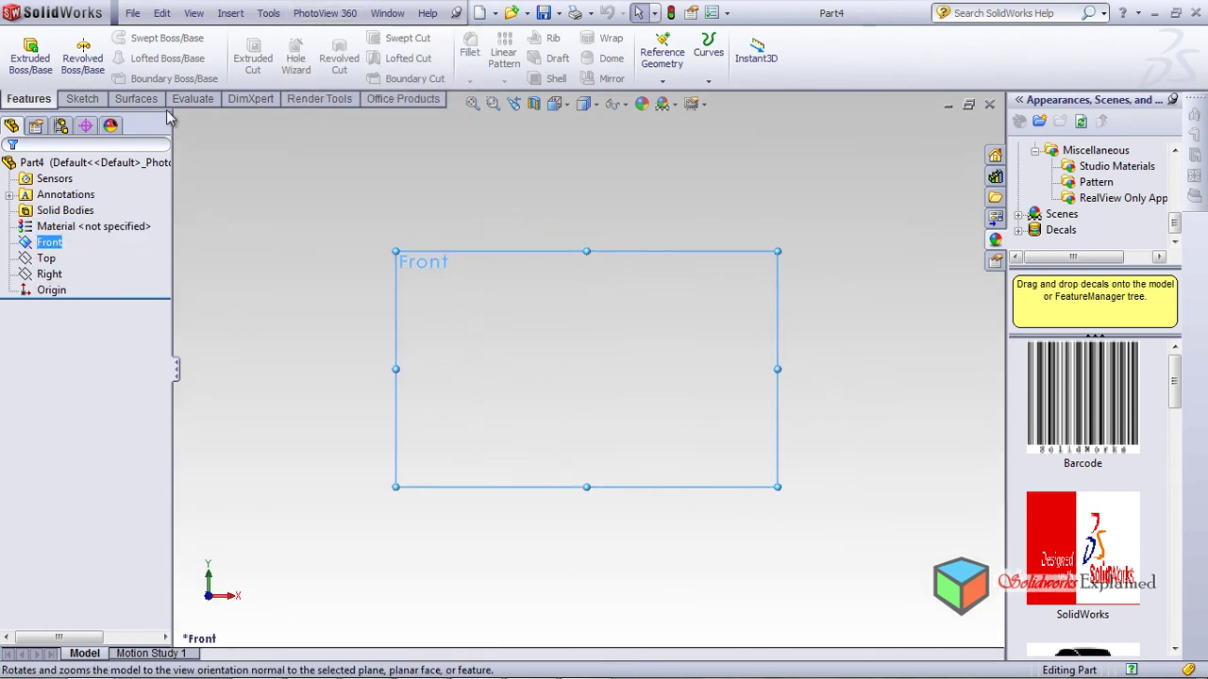
pyautogui.click(83, 99)
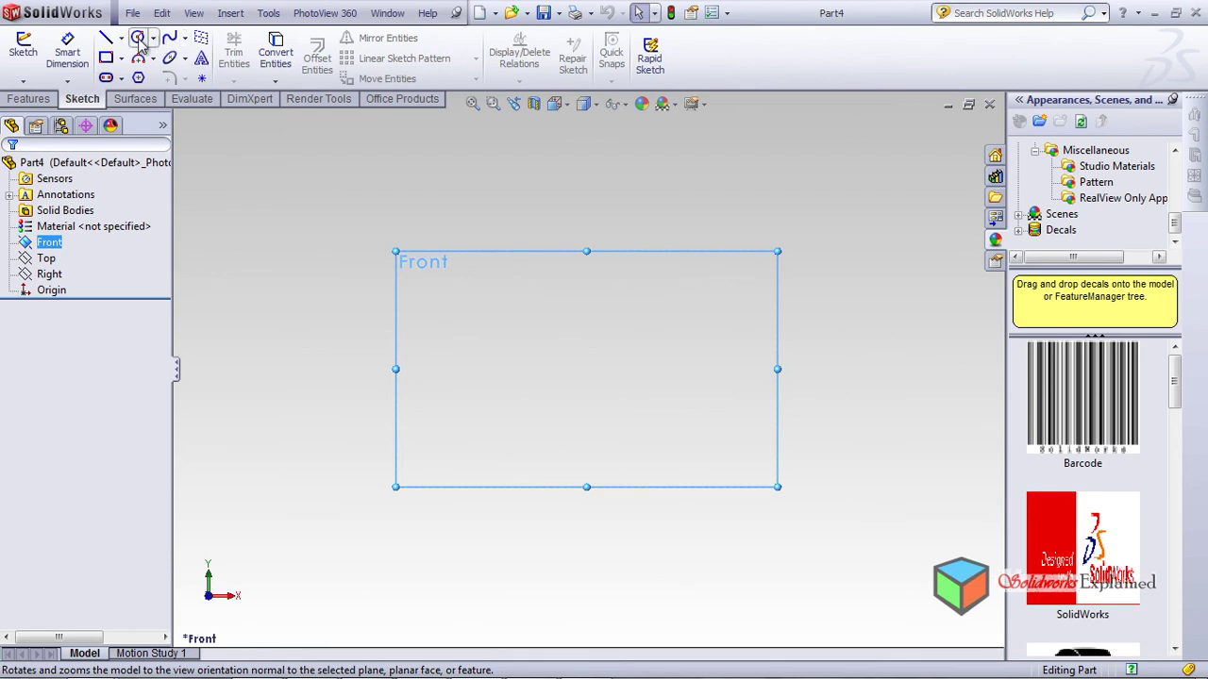
pyautogui.click(169, 38)
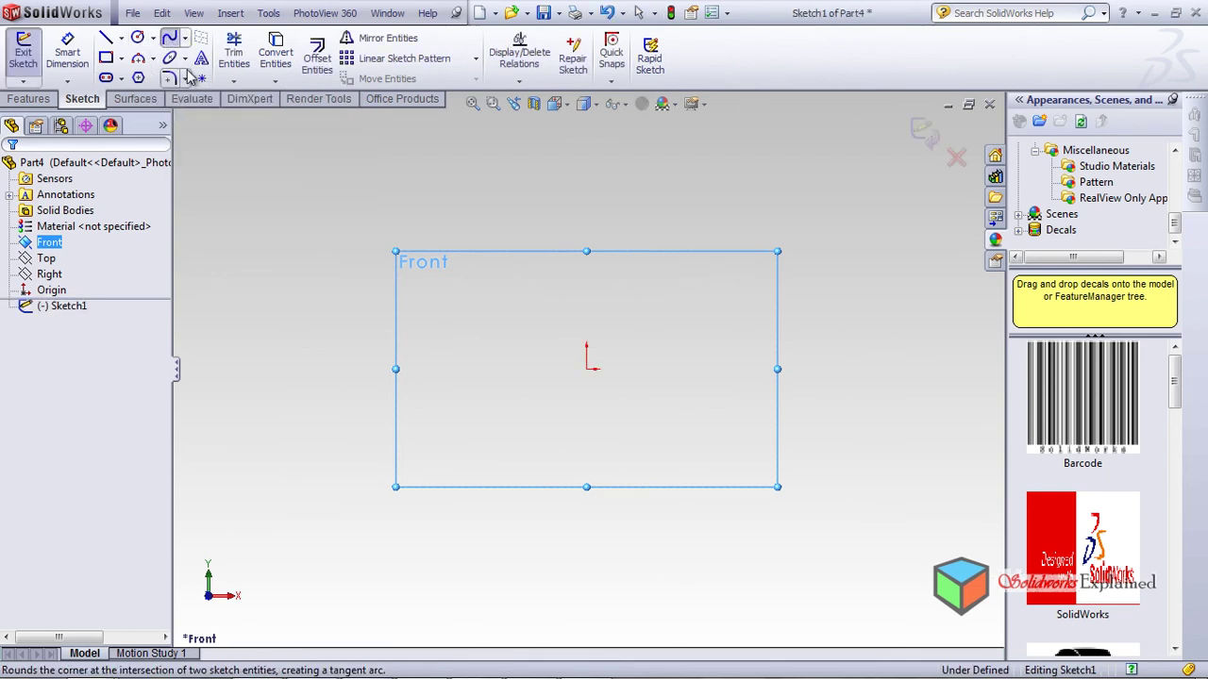
# - Draw a vertical line of about 89 mm through the origin
pyautogui.click(106, 38)
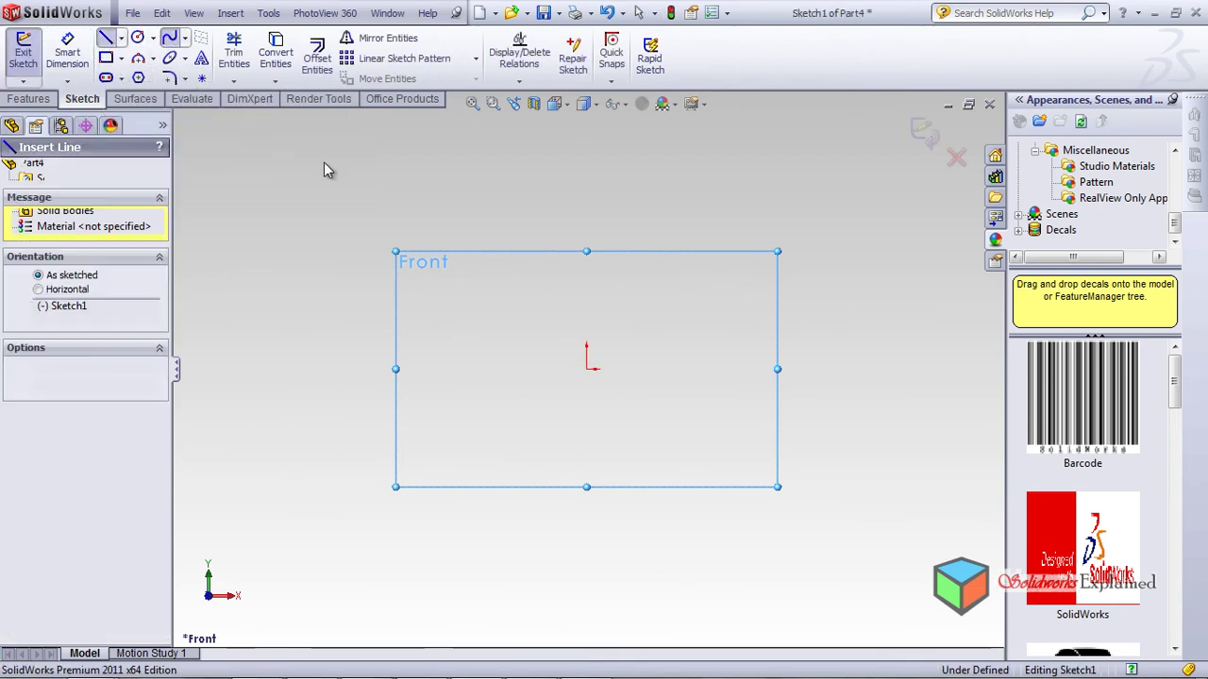
pyautogui.click(585, 267)
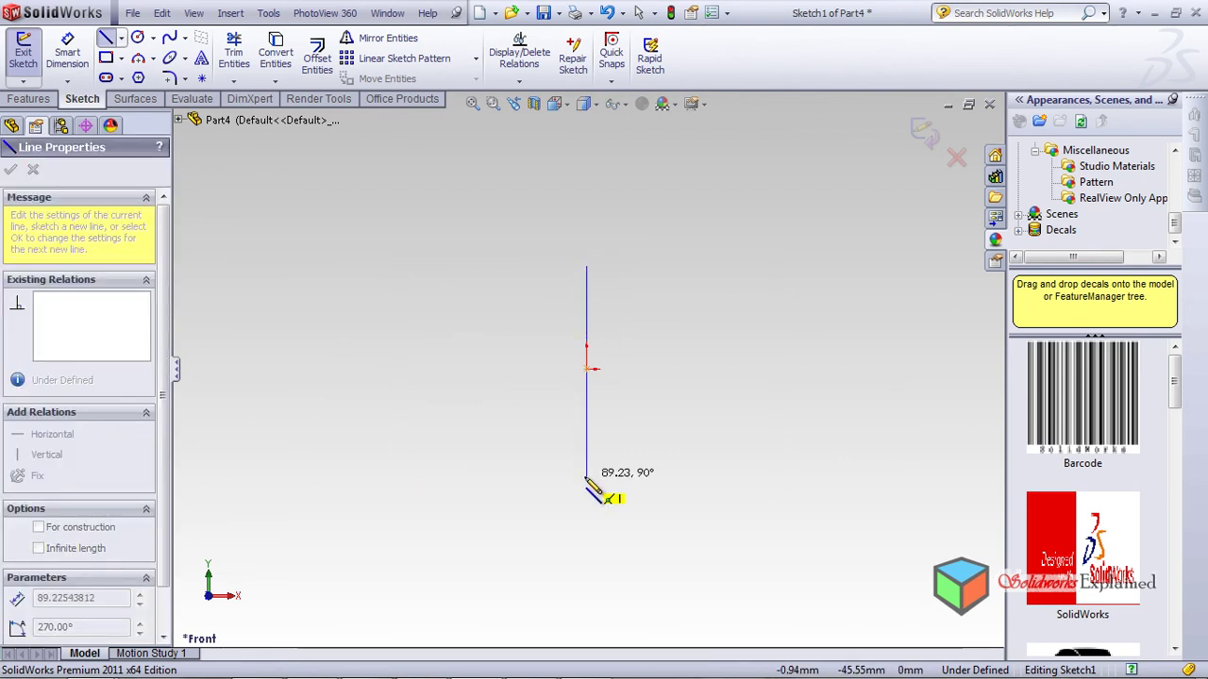
pyautogui.click(586, 477)
pyautogui.doubleClick(324, 364)
pyautogui.press('Escape')
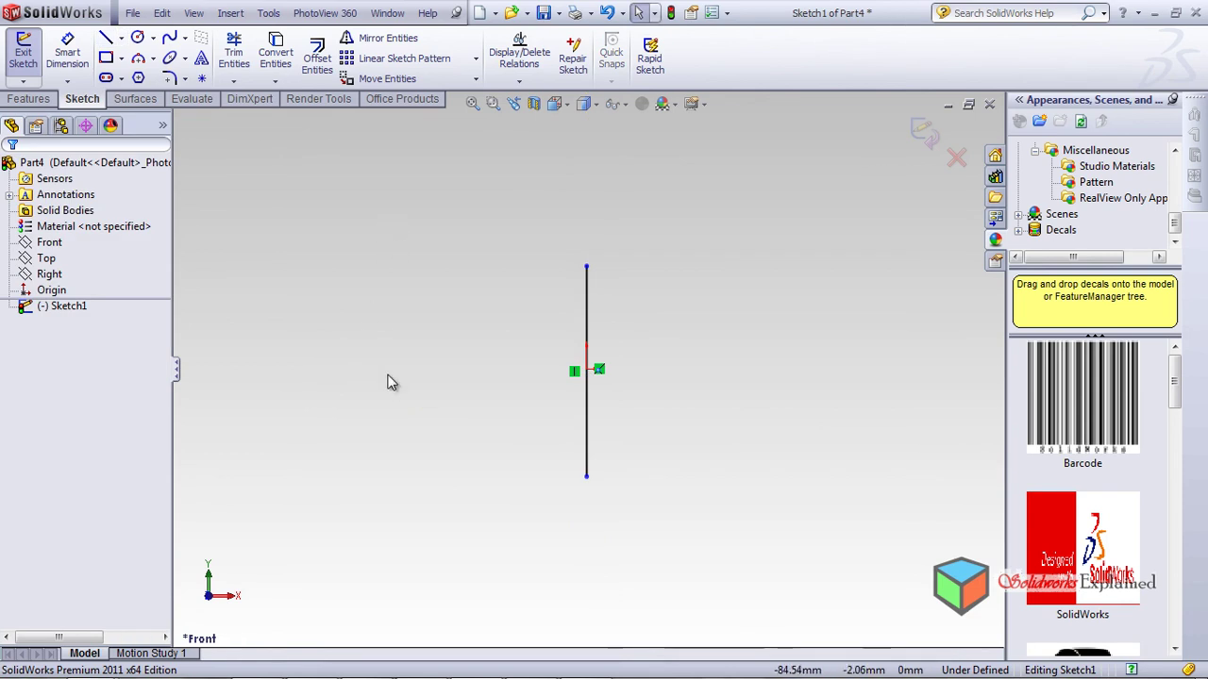
# - Draw a spline from the vertical line's top outlining the mushroom cap and stem down to its base
pyautogui.click(169, 42)
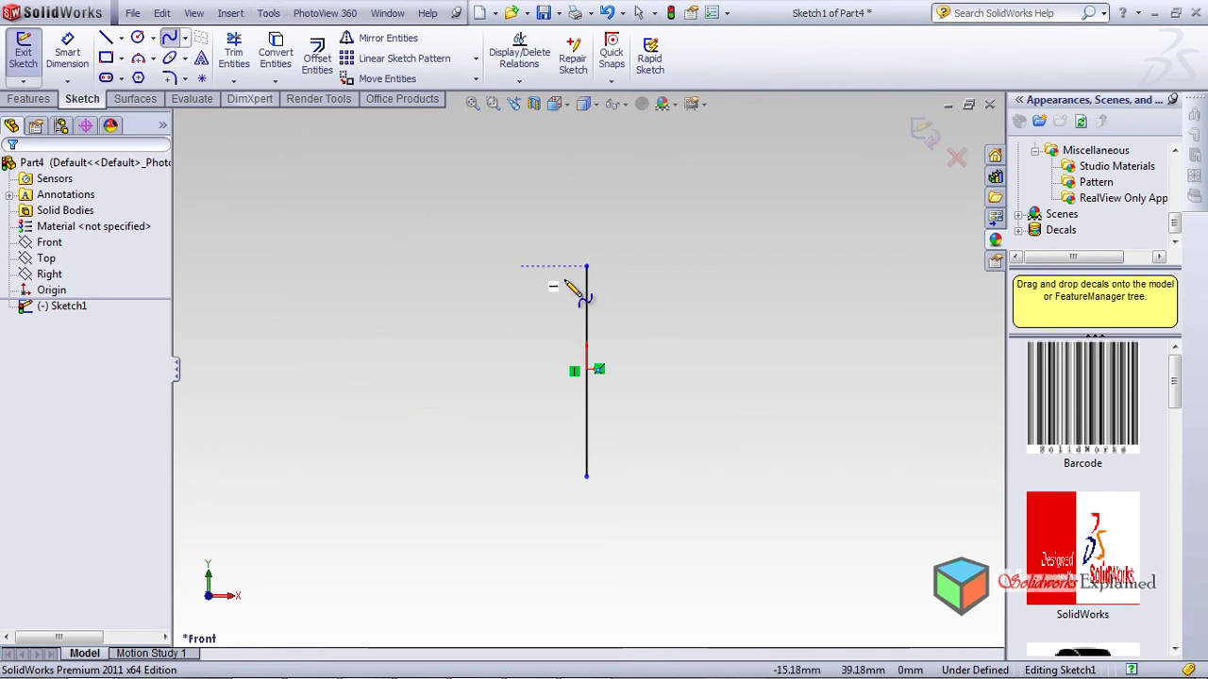
pyautogui.click(465, 295)
pyautogui.click(407, 359)
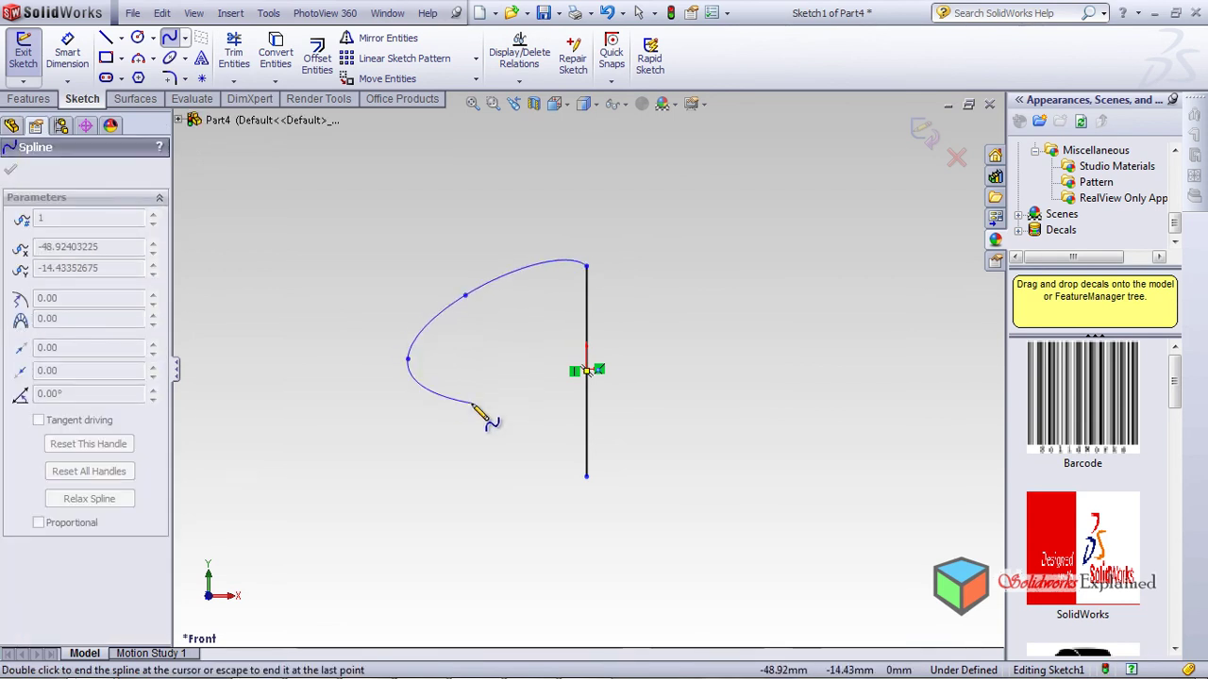
pyautogui.click(473, 405)
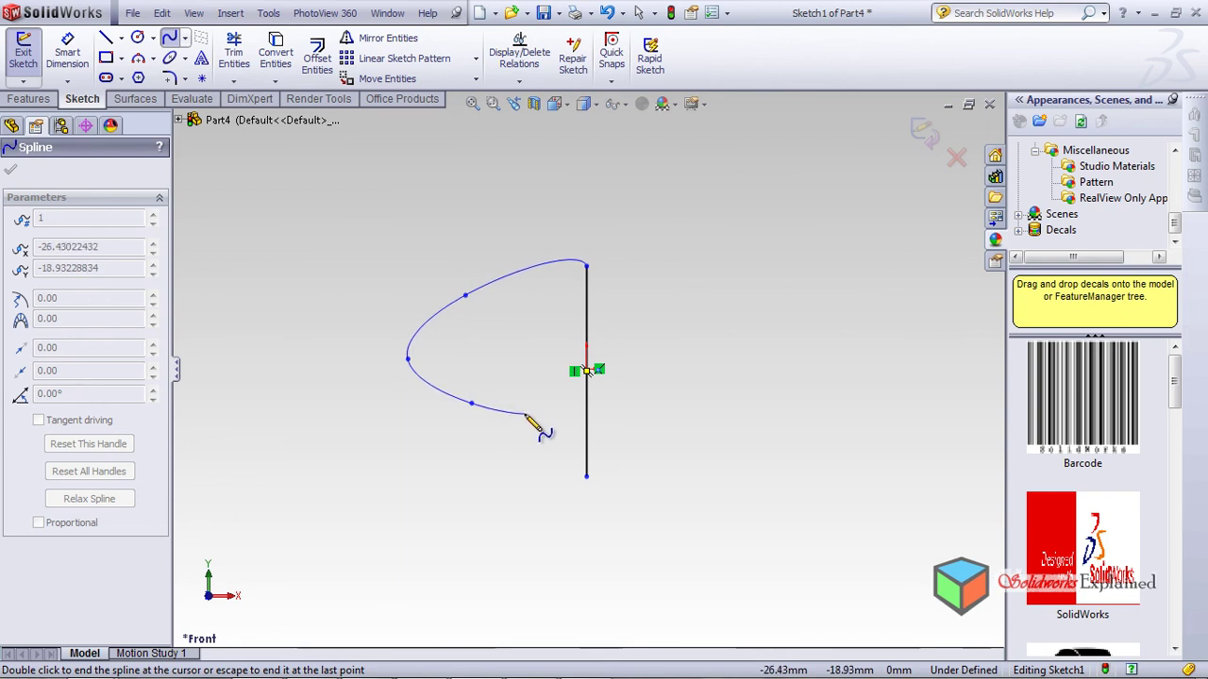
pyautogui.click(525, 414)
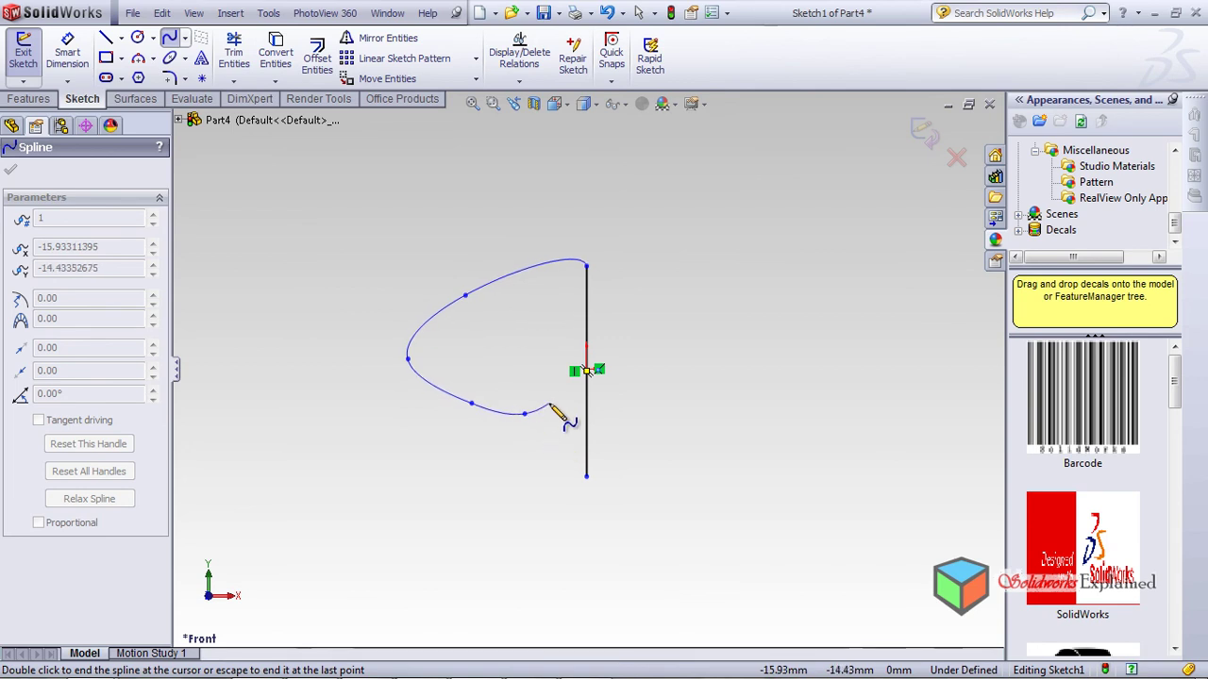
pyautogui.click(556, 390)
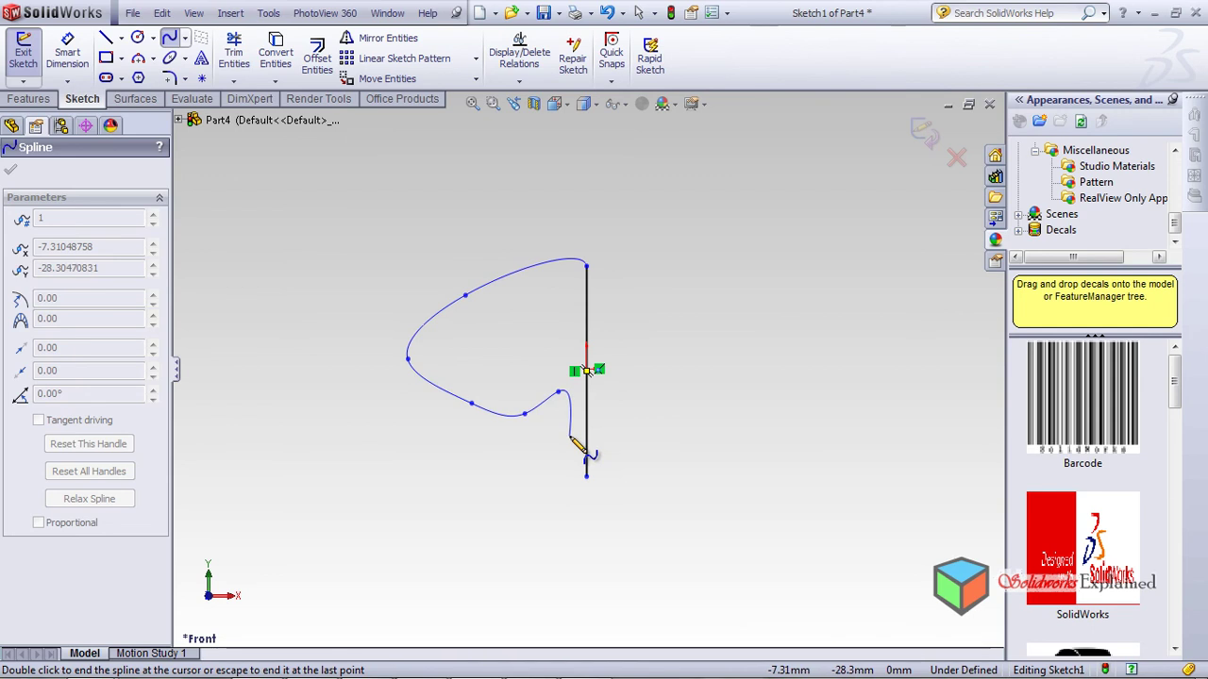
pyautogui.click(570, 437)
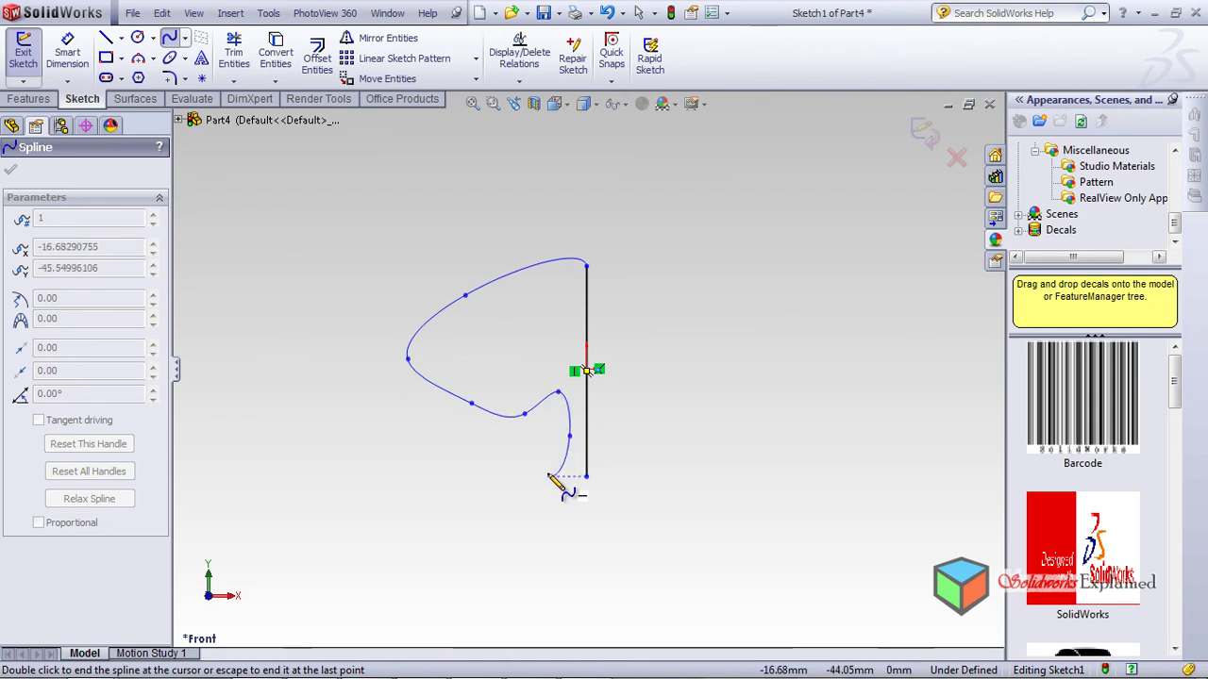
pyautogui.click(548, 475)
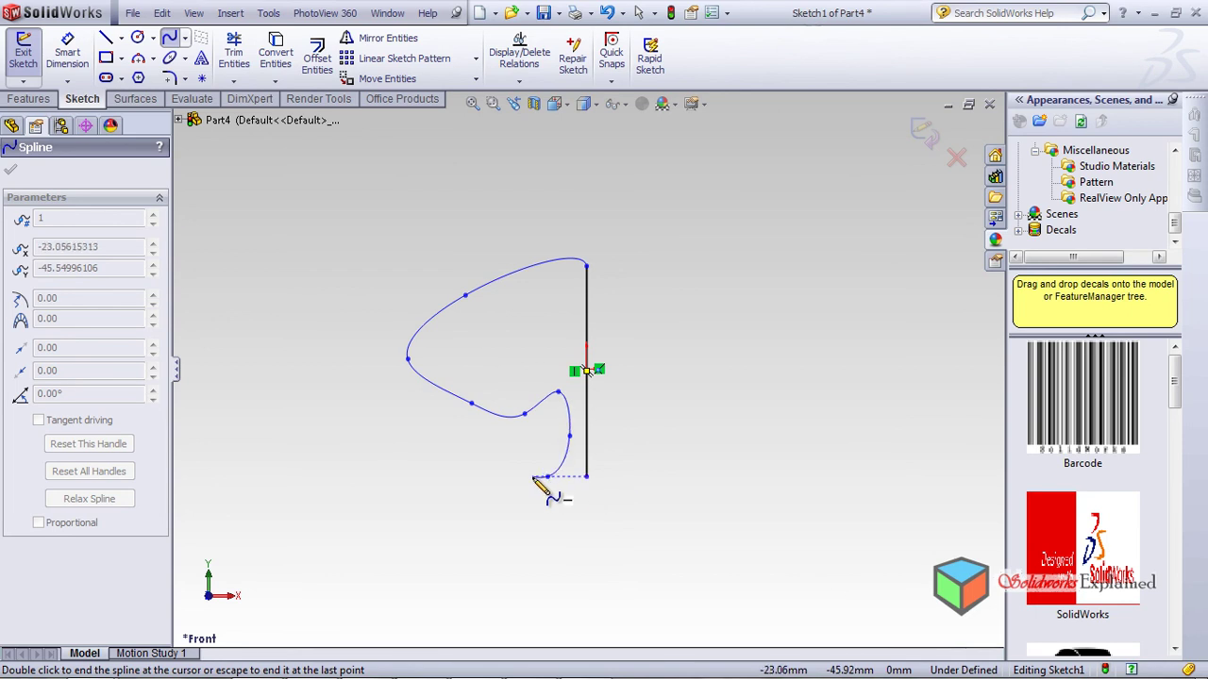
pyautogui.press('Escape')
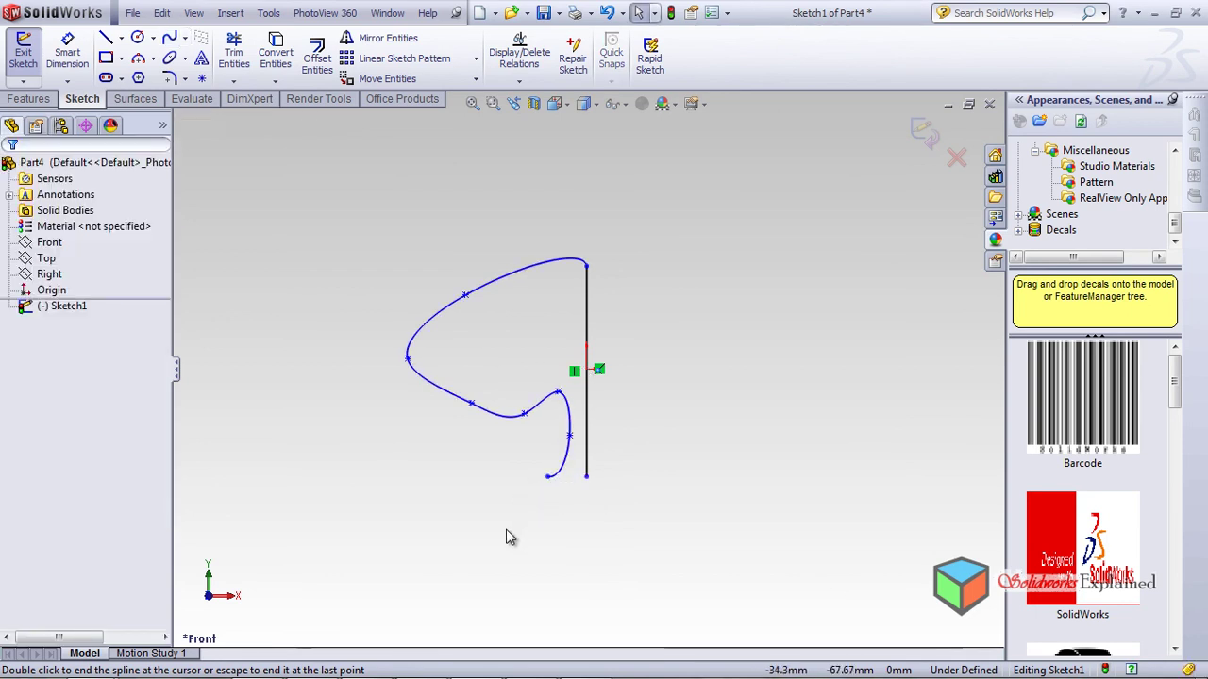
# - Close the profile with a short horizontal line from the spline's end to the vertical line's bottom
pyautogui.click(105, 37)
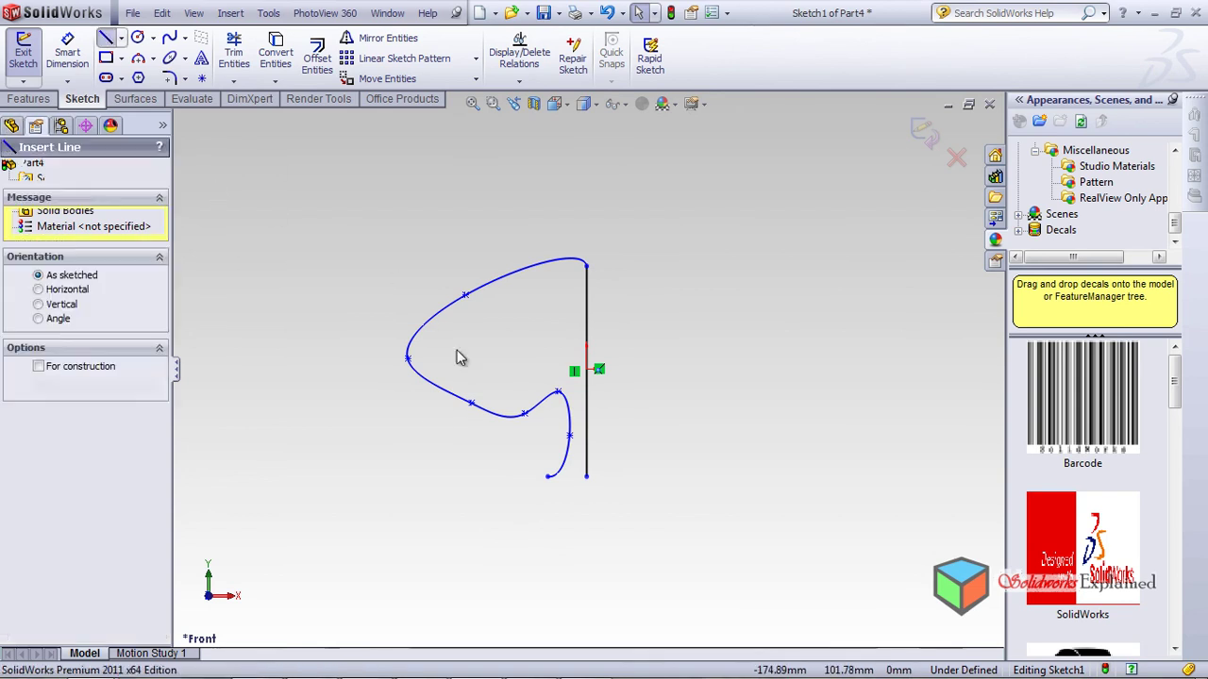
pyautogui.click(548, 476)
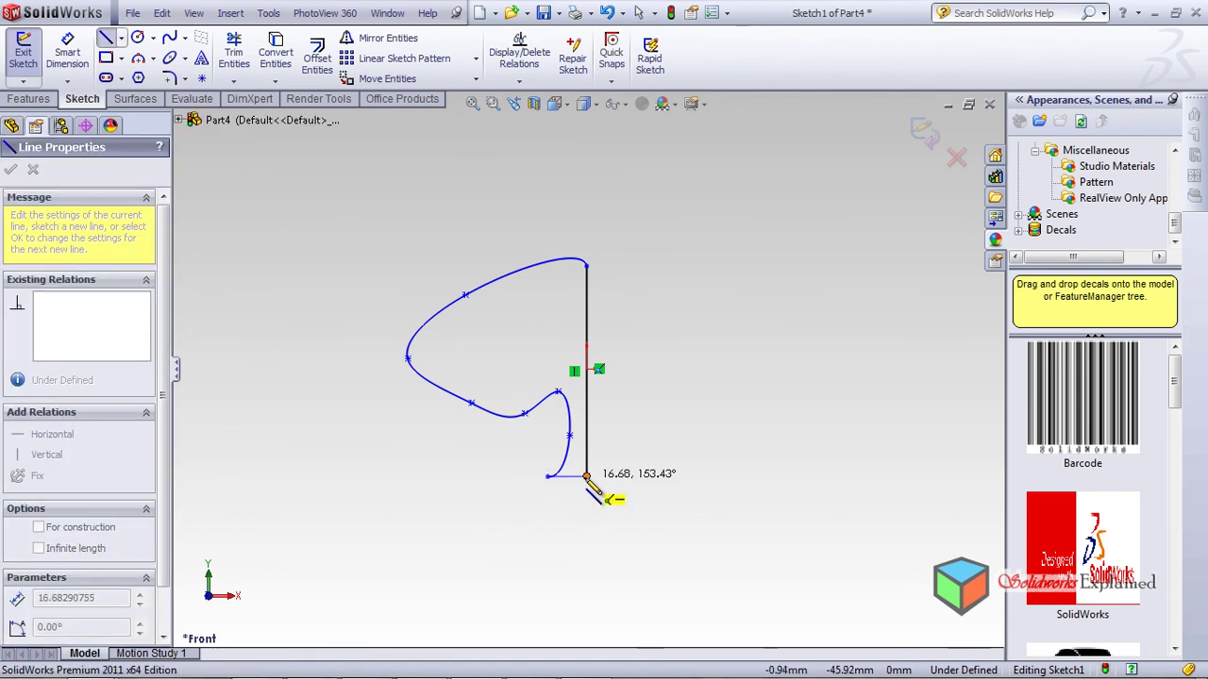
pyautogui.click(586, 475)
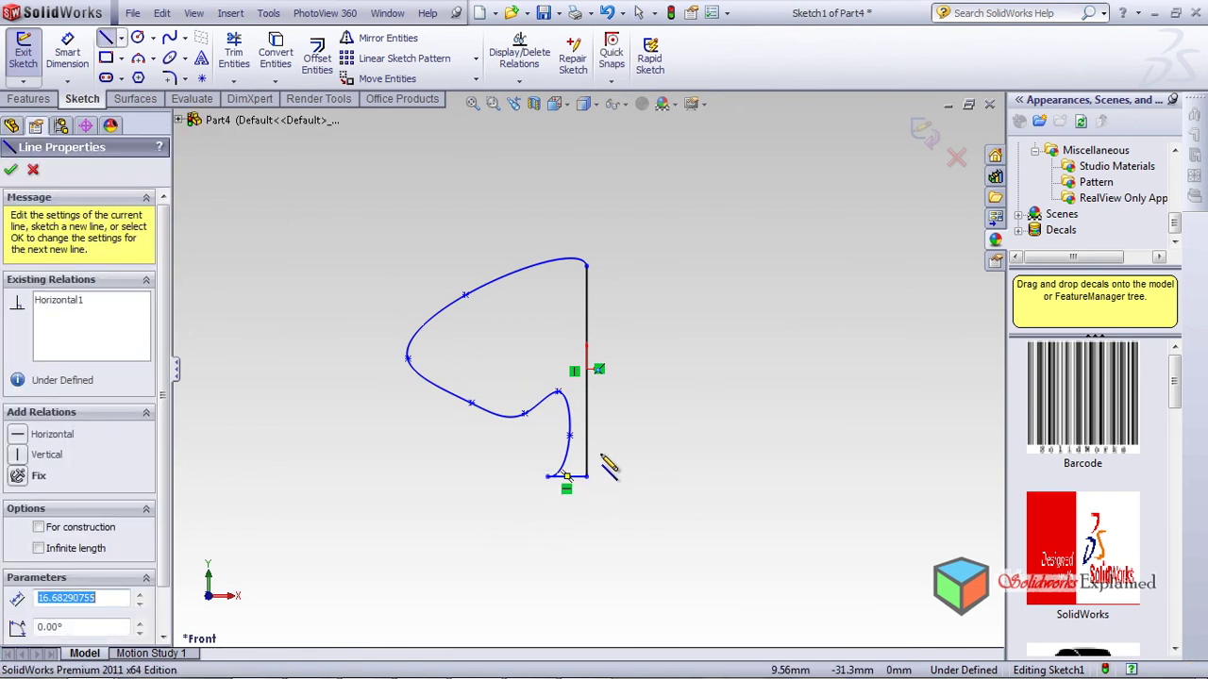
pyautogui.click(10, 170)
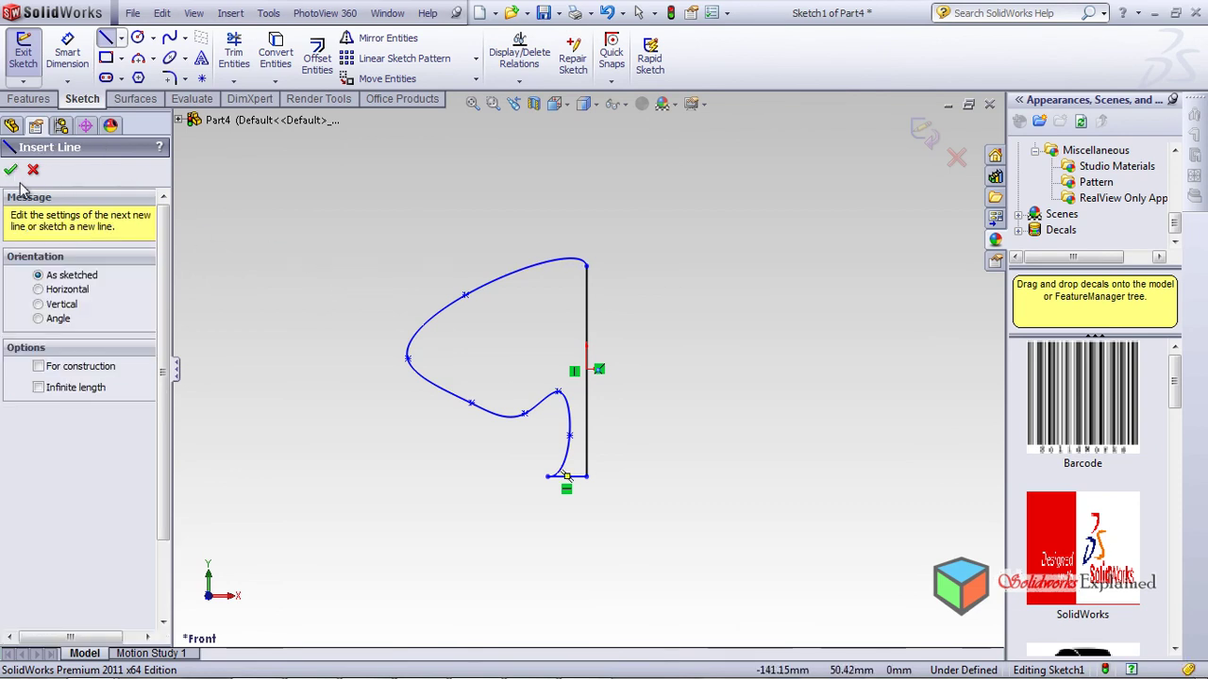
pyautogui.click(11, 171)
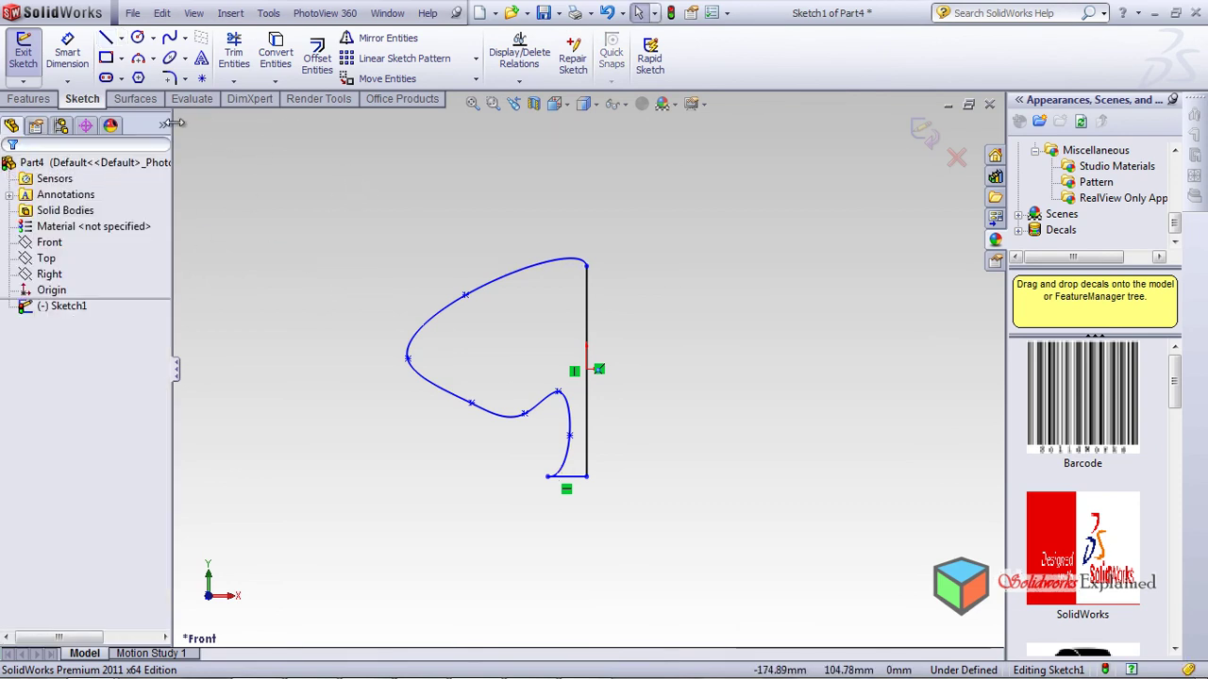
pyautogui.click(33, 100)
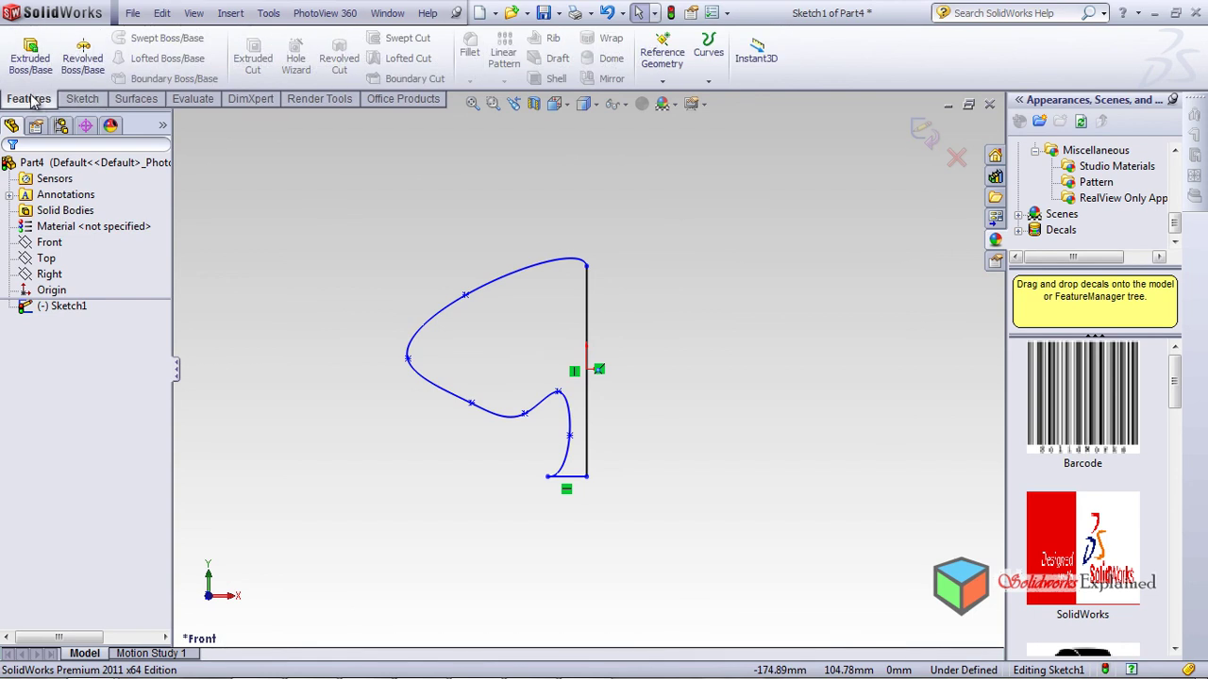
# - Revolve the closed profile 360° around the vertical line to create Revolve1
pyautogui.click(83, 62)
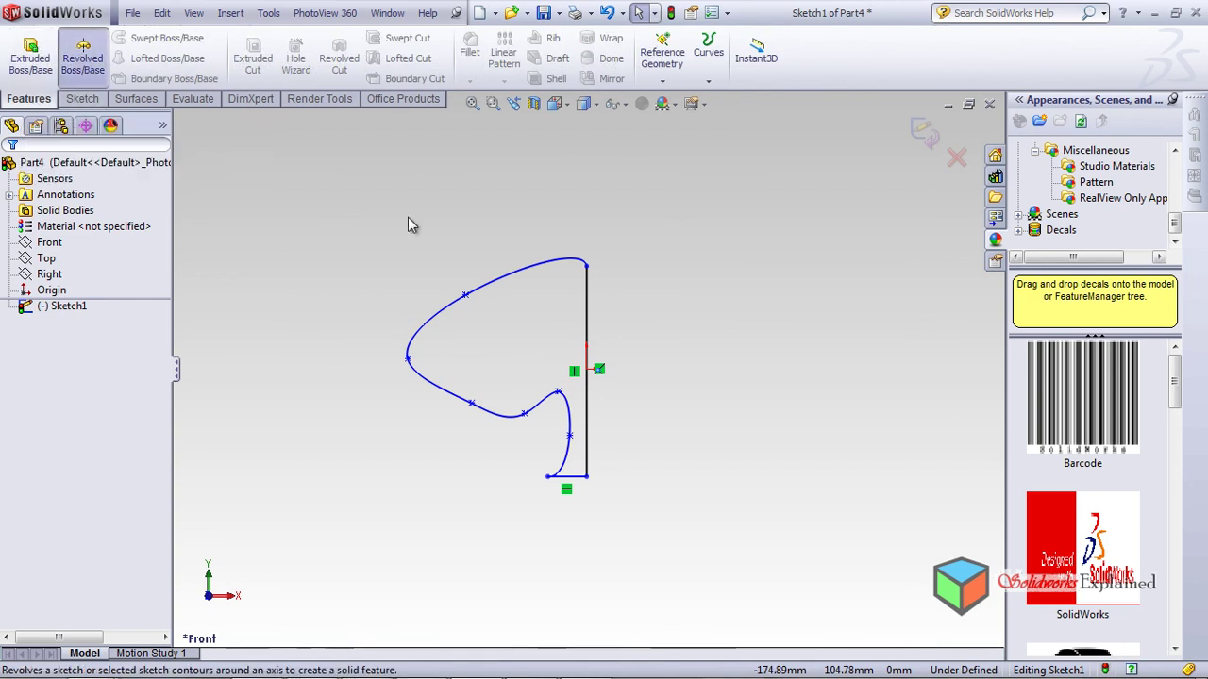
pyautogui.click(533, 321)
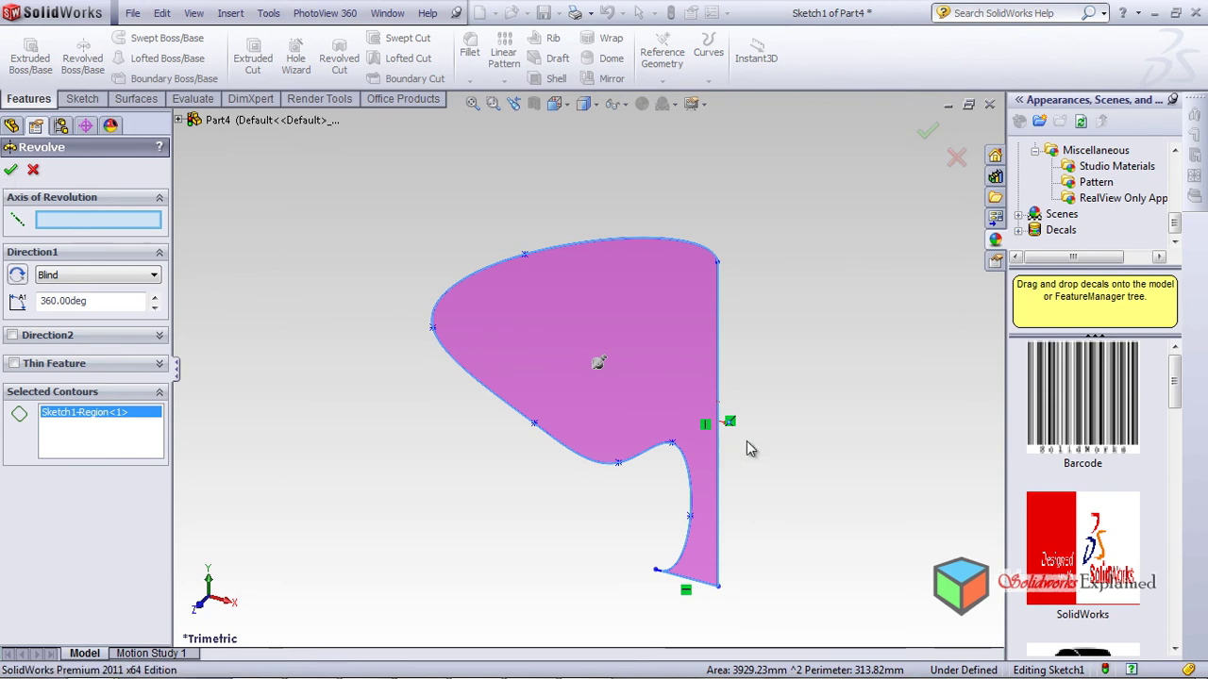
pyautogui.click(722, 387)
pyautogui.moveTo(745, 395)
pyautogui.mouseDown(button='middle')
pyautogui.moveTo(615, 396)
pyautogui.moveTo(543, 415)
pyautogui.mouseUp(button='middle')
pyautogui.moveTo(520, 493); pyautogui.dragTo(310, 452, button='middle')
pyautogui.click(9, 167)
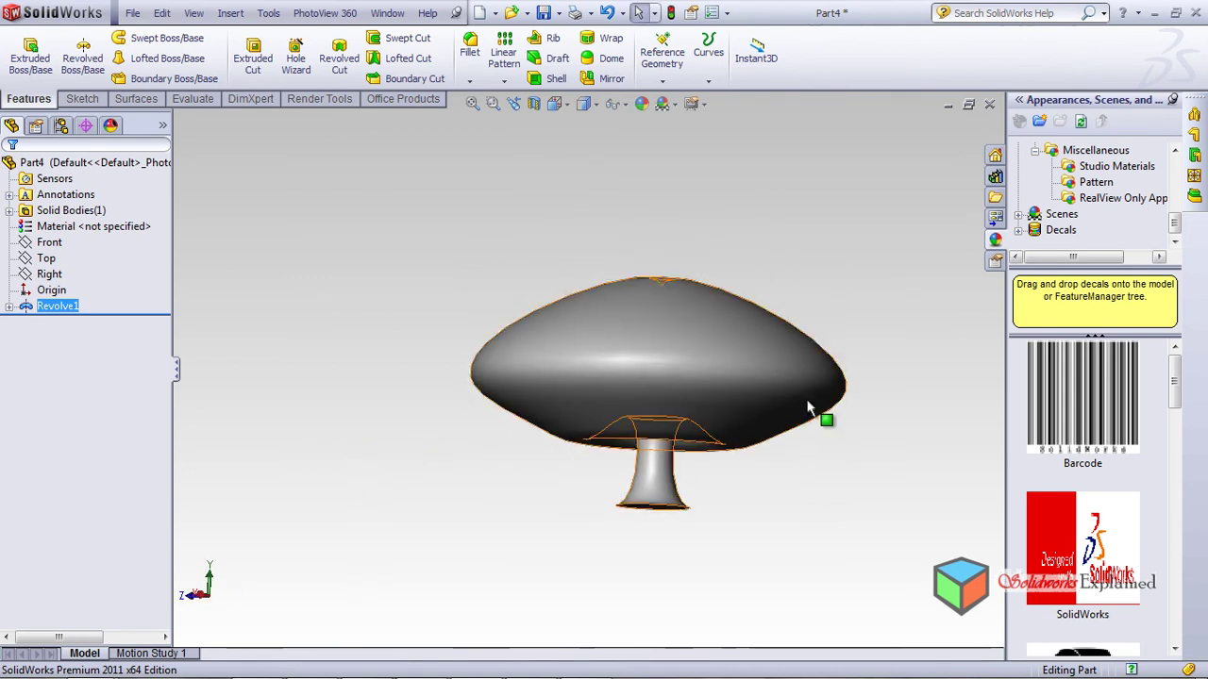
# - Look through the Decals folder in the appearance library
pyautogui.scroll(-2, 807, 338)
pyautogui.scroll(1, 637, 491)
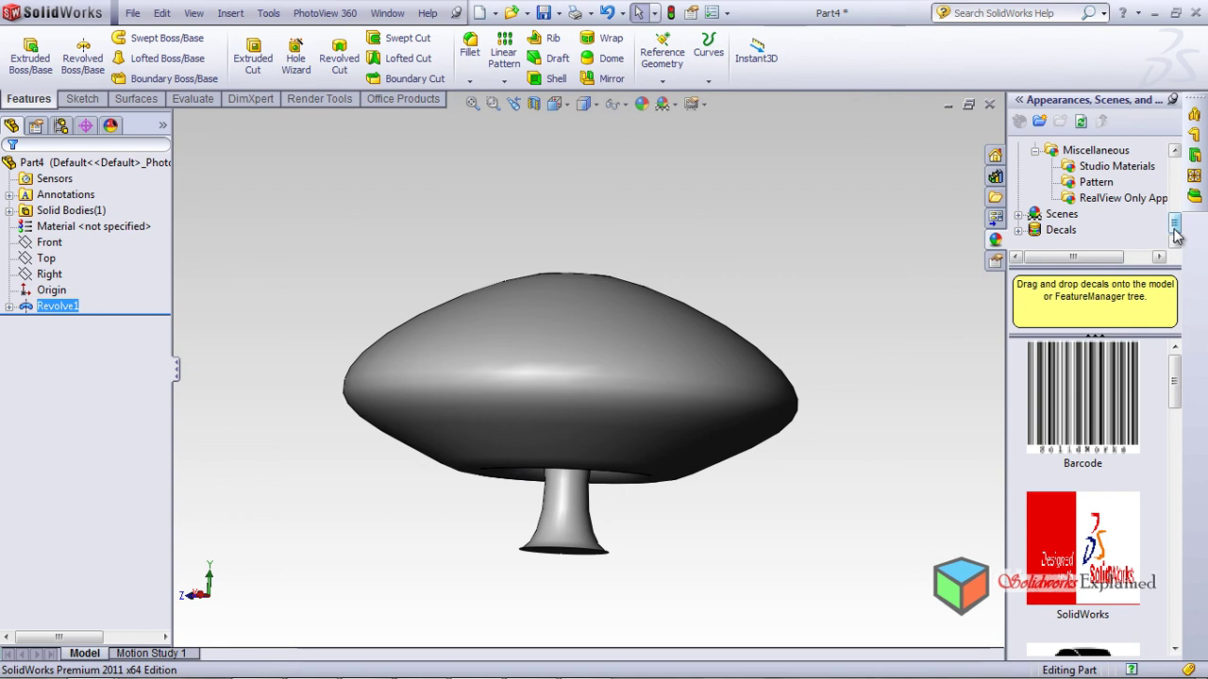
pyautogui.click(1058, 231)
pyautogui.click(1018, 231)
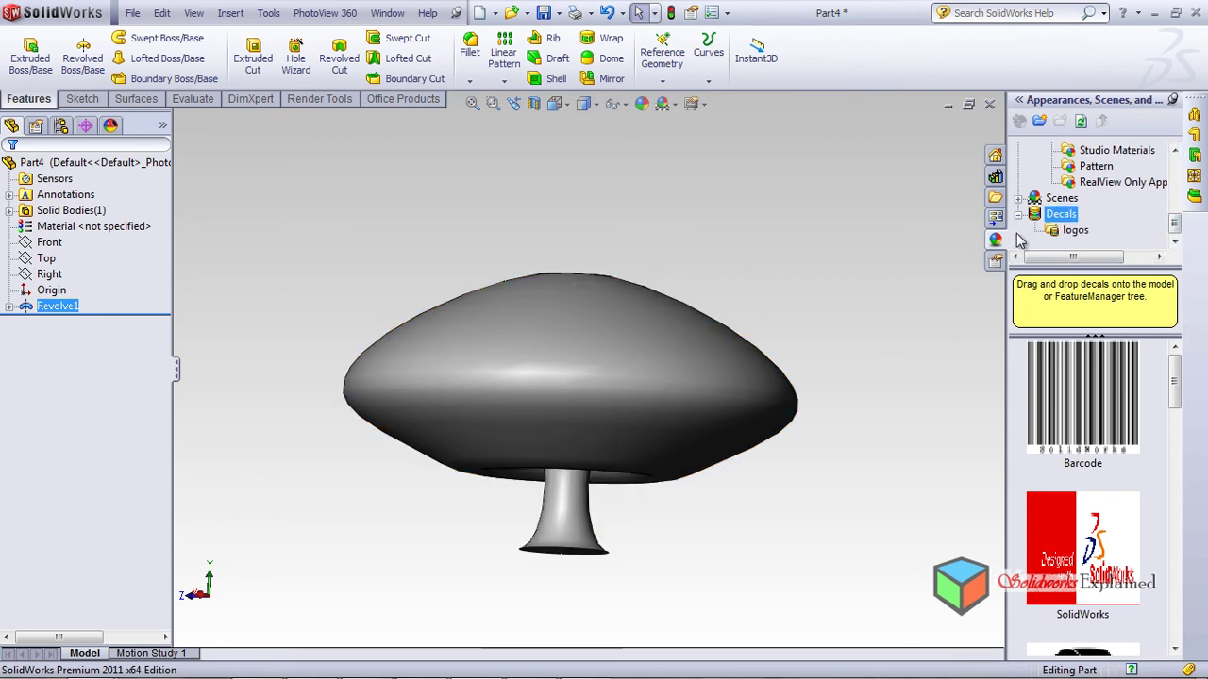
pyautogui.doubleClick(1061, 215)
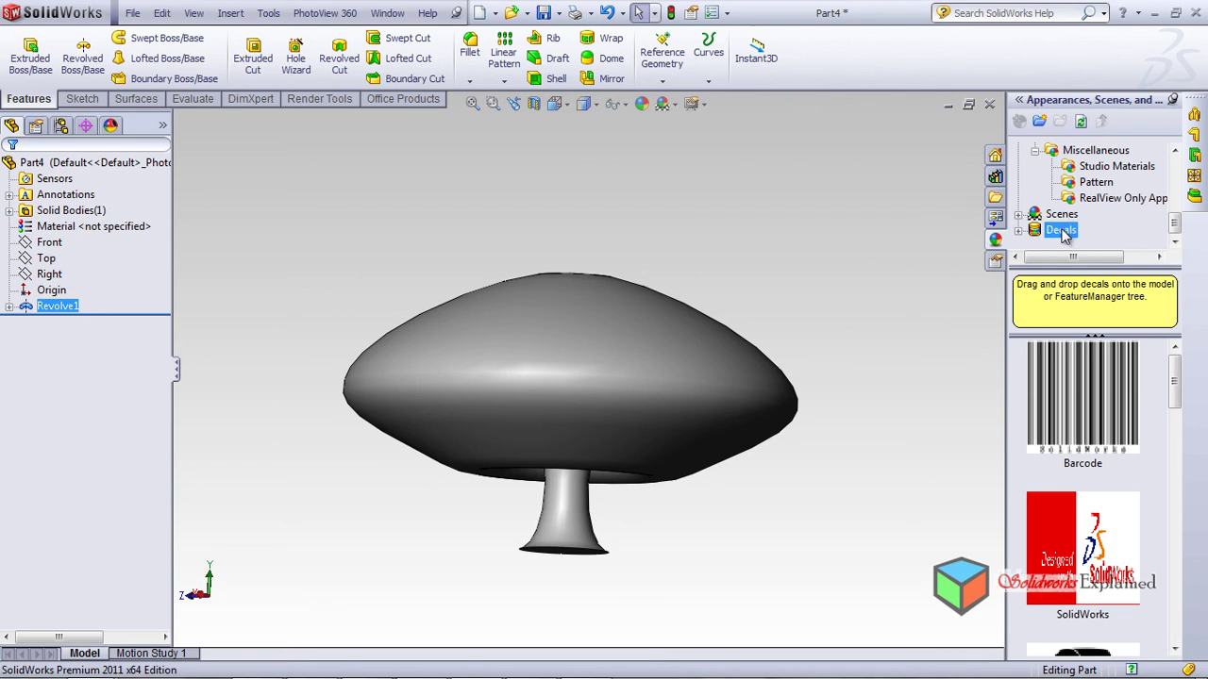
pyautogui.rightClick(1063, 232)
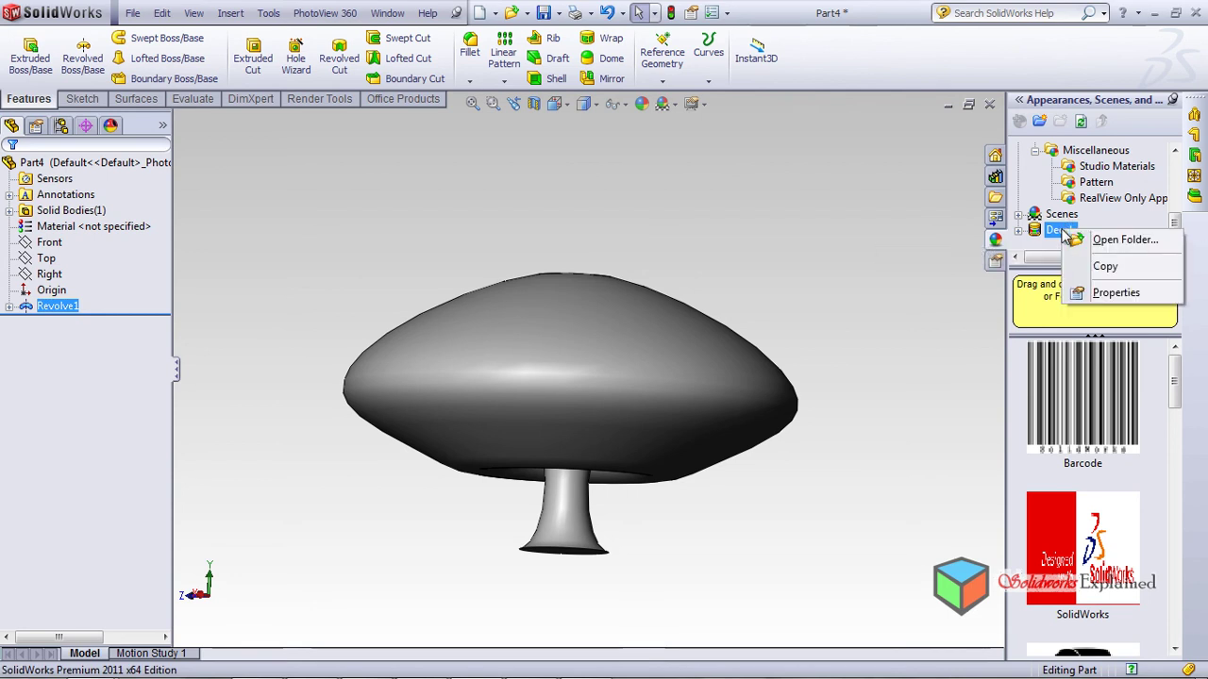
pyautogui.click(731, 202)
# - Start Edit Decal on the mushroom's face from its right-click Recent Commands menu
pyautogui.rightClick(612, 347)
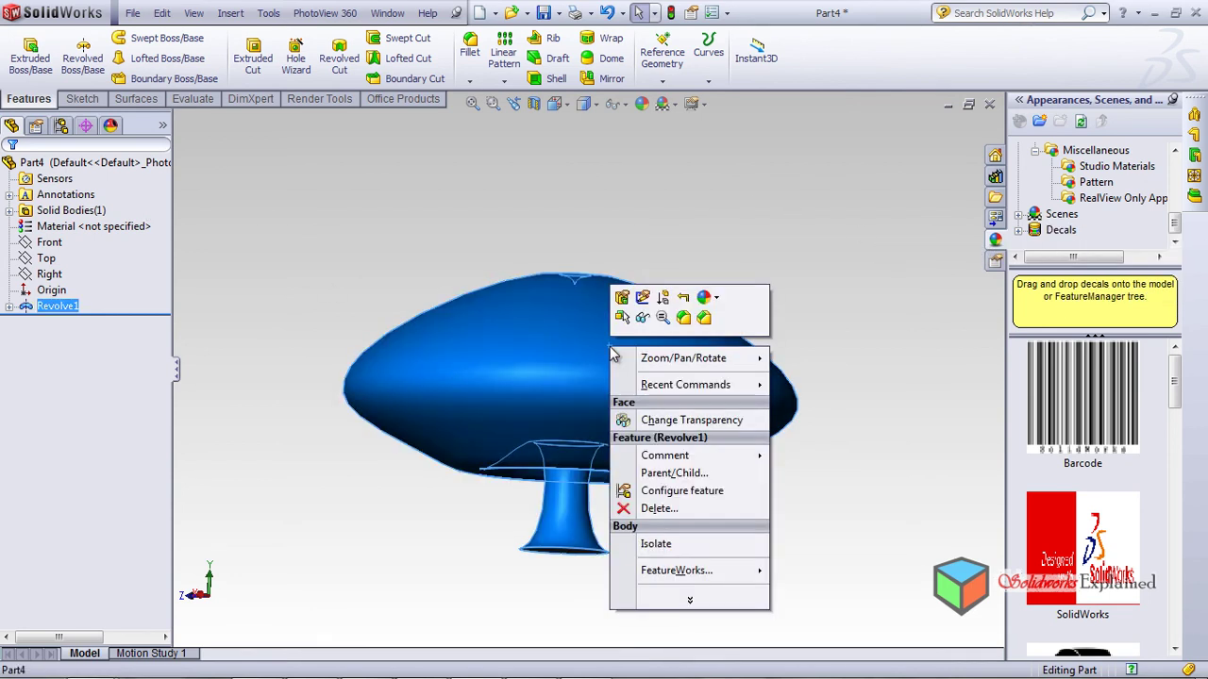
pyautogui.moveTo(710, 389)
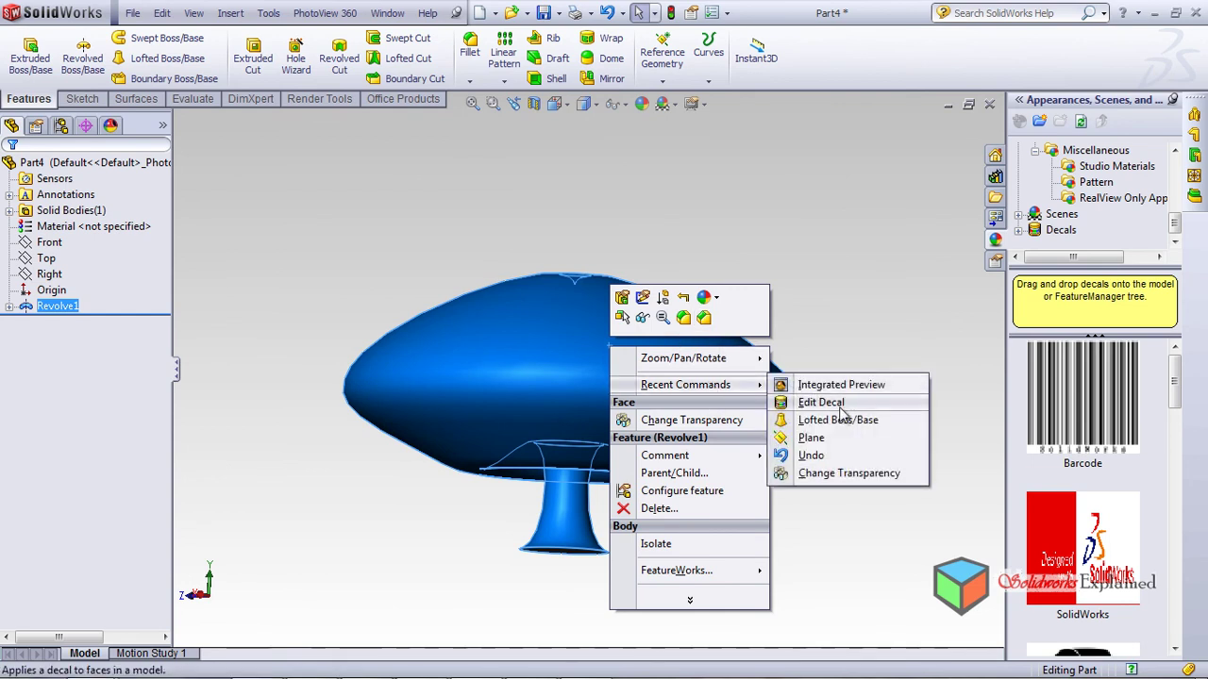
pyautogui.click(838, 403)
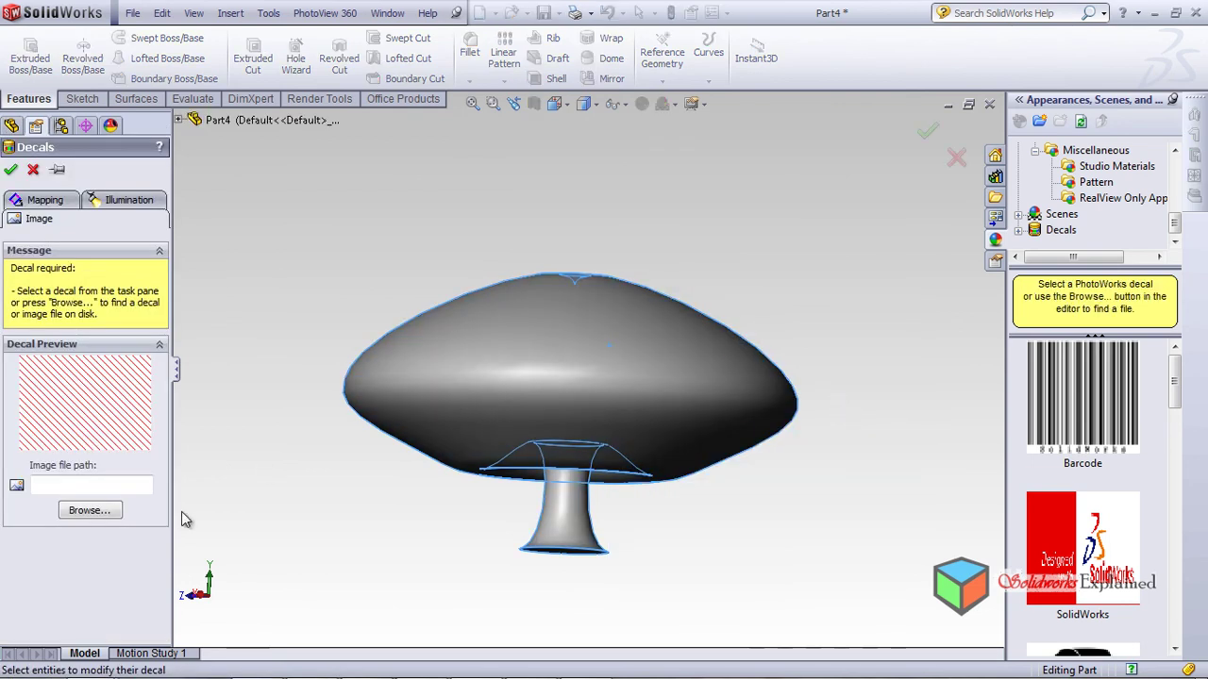
# - Load tree.jpg from the G: drive's solid images folder as the mushroom's decal
pyautogui.click(89, 510)
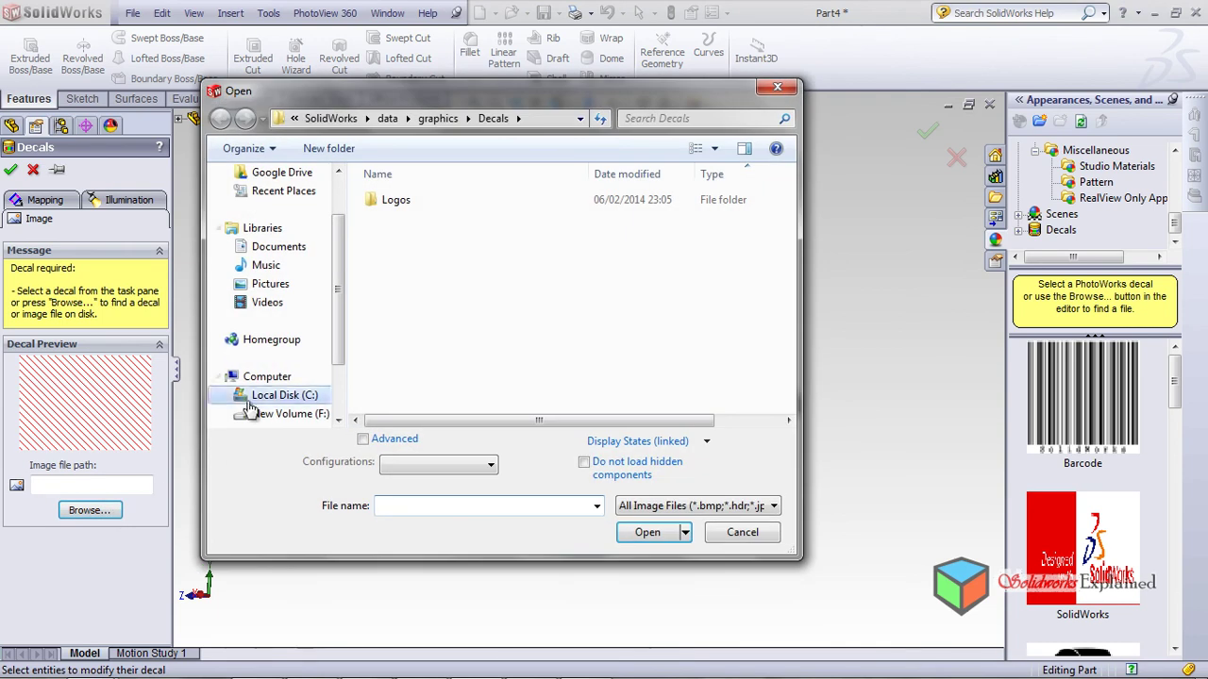
pyautogui.scroll(-2, 340, 392)
pyautogui.click(309, 367)
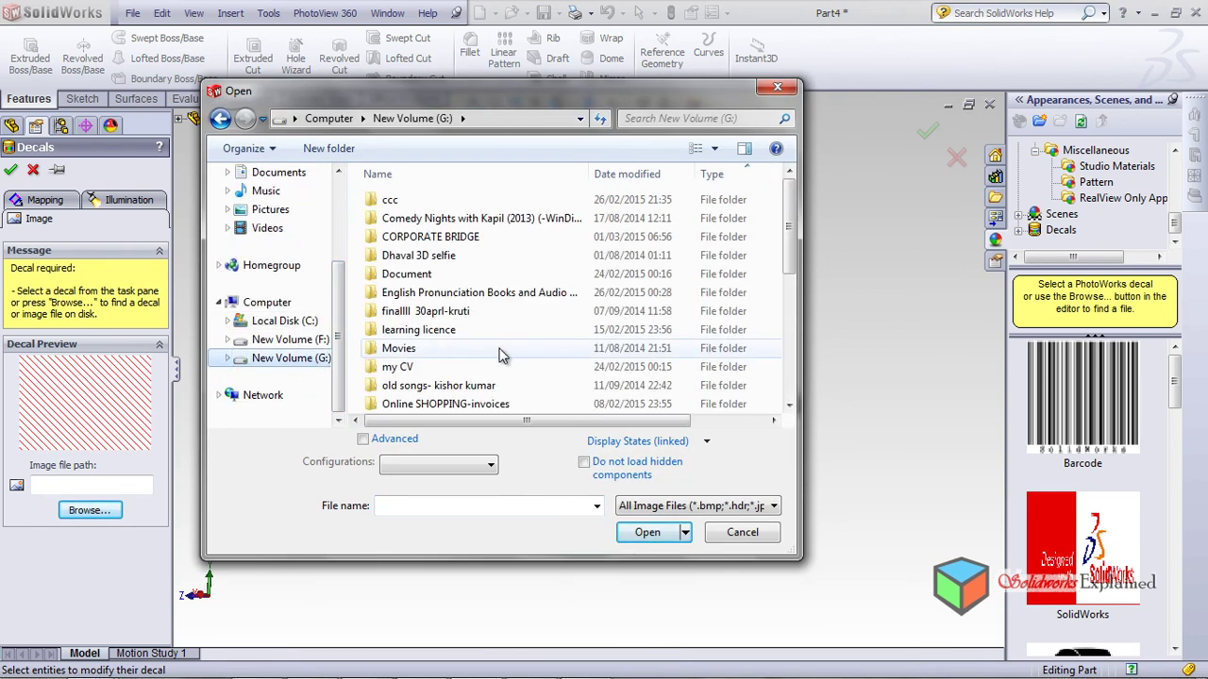
pyautogui.click(501, 355)
pyautogui.scroll(-5, 501, 355)
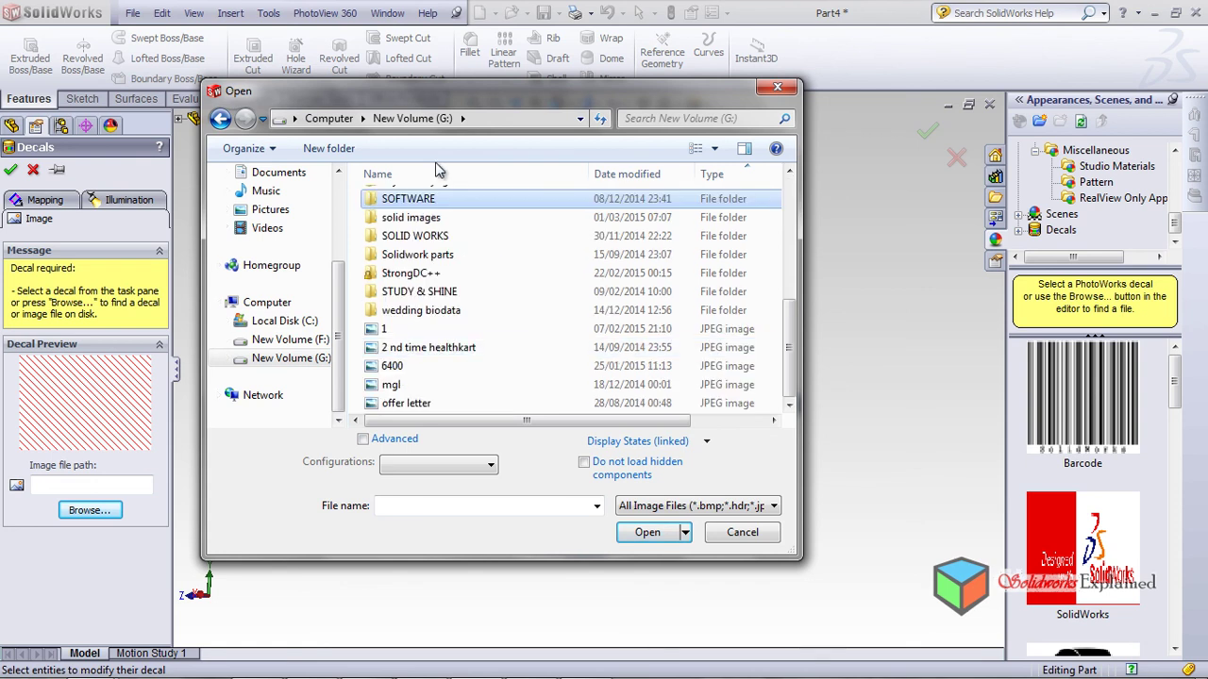
pyautogui.doubleClick(405, 221)
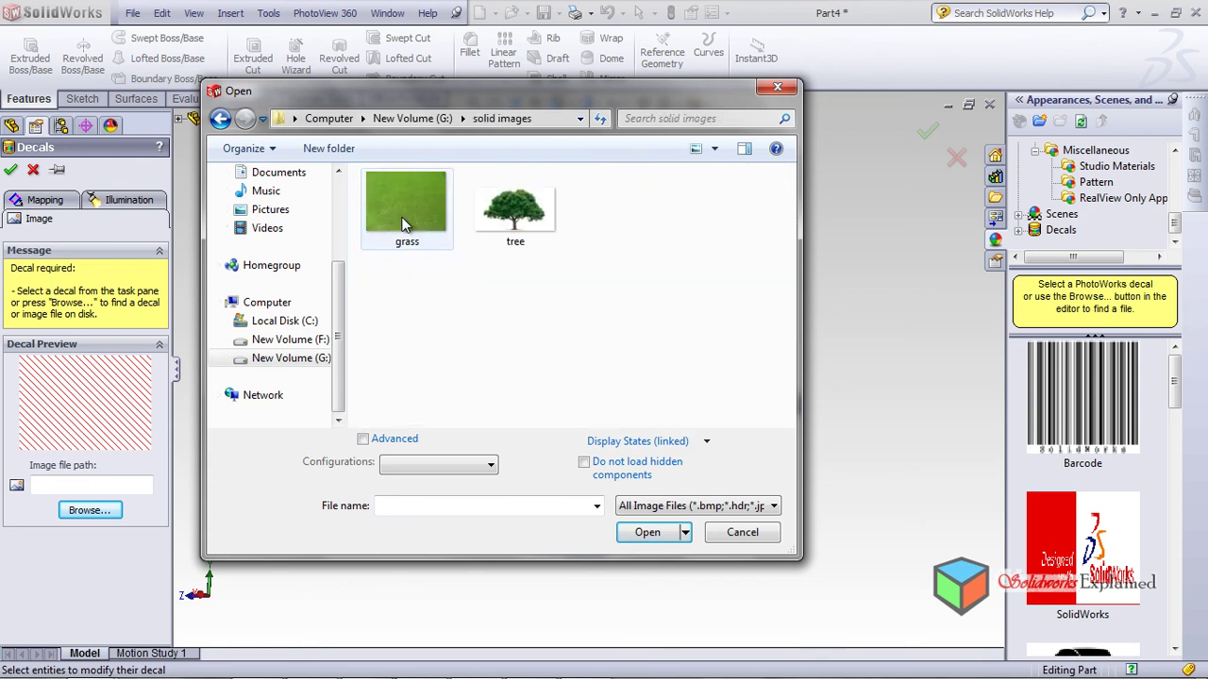
pyautogui.doubleClick(510, 213)
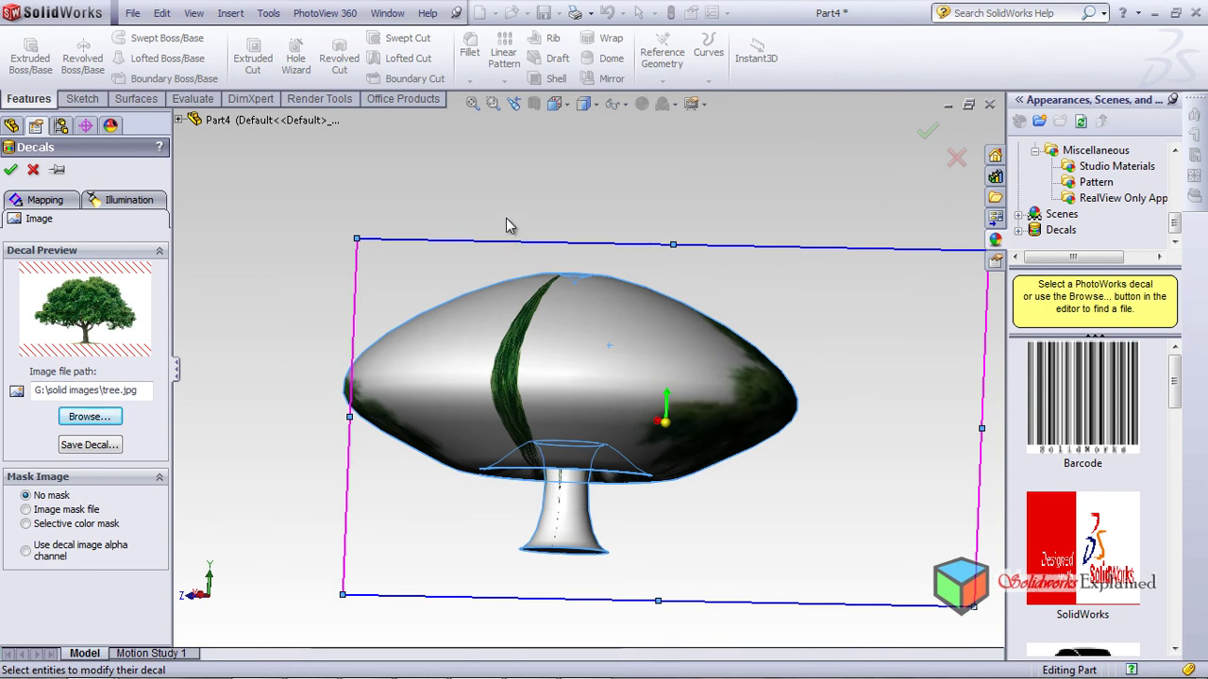
# - Enlarge the tree decal frame upward and outward over the mushroom cap
pyautogui.moveTo(578, 376); pyautogui.dragTo(506, 357, button='middle')
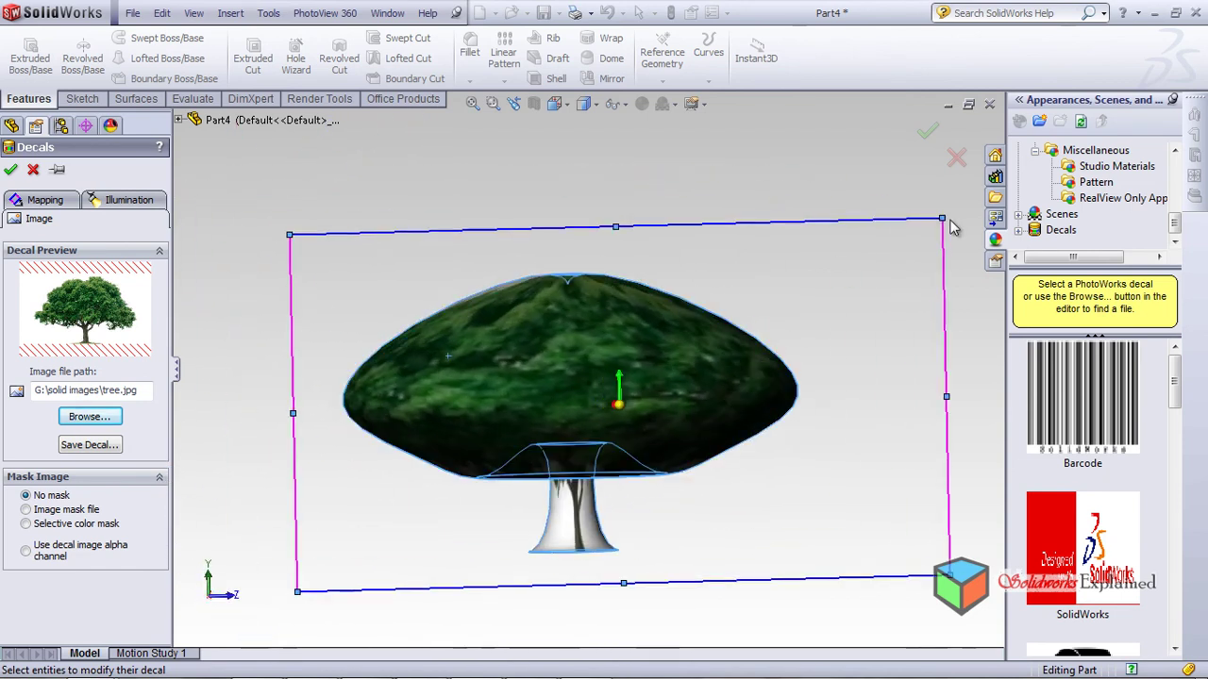
pyautogui.moveTo(943, 222); pyautogui.dragTo(964, 107)
pyautogui.moveTo(621, 374); pyautogui.dragTo(853, 404, button='middle')
pyautogui.scroll(3, 769, 407)
pyautogui.scroll(-5, 769, 402)
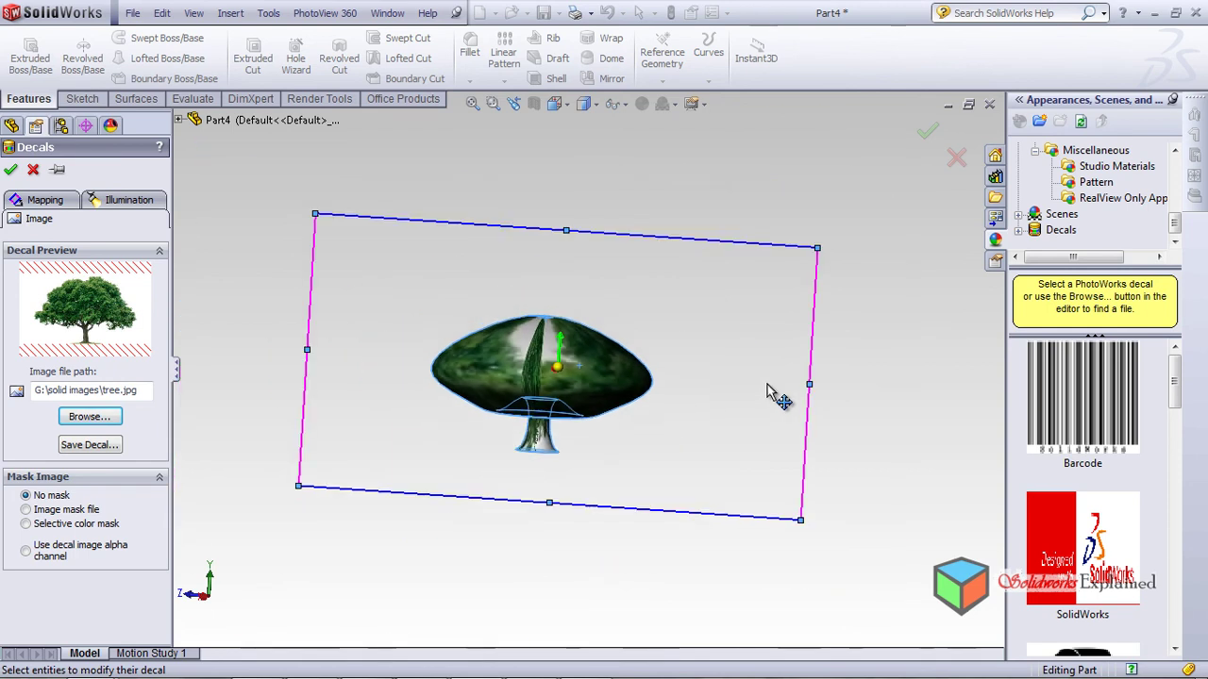
# - Stretch the decal frame down over the stem and accept the decal
pyautogui.moveTo(799, 520); pyautogui.dragTo(854, 555)
pyautogui.moveTo(697, 476); pyautogui.dragTo(477, 458, button='middle')
pyautogui.scroll(-5, 660, 399)
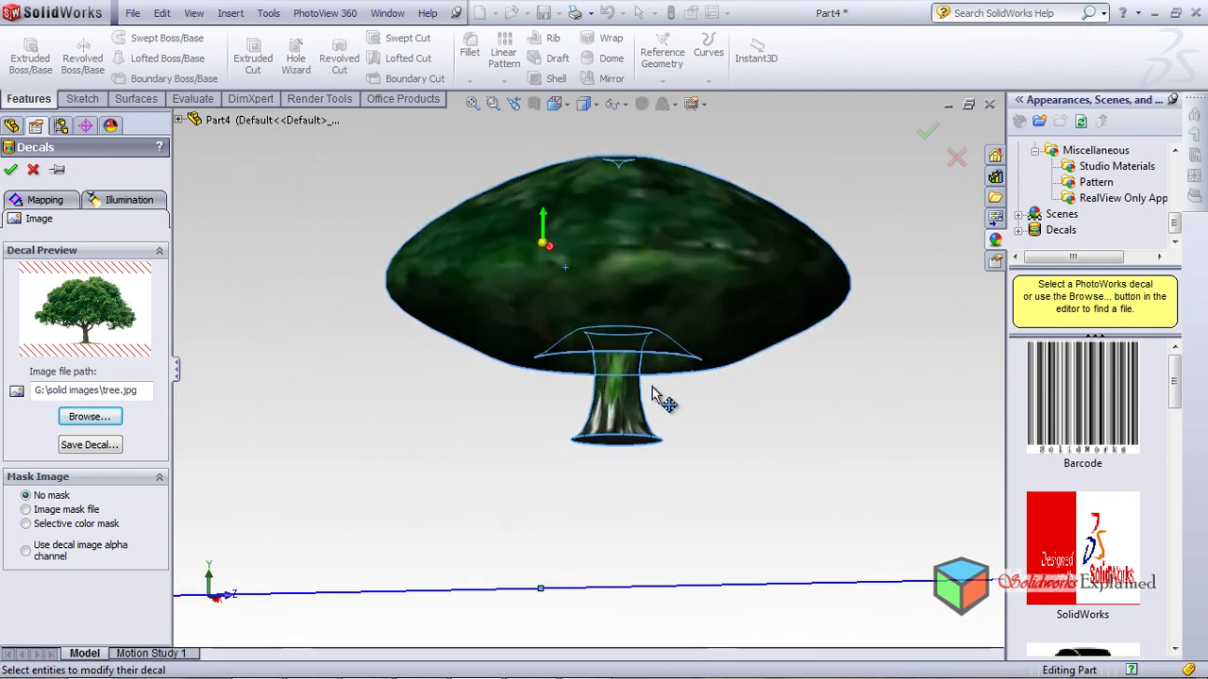
pyautogui.scroll(5, 673, 462)
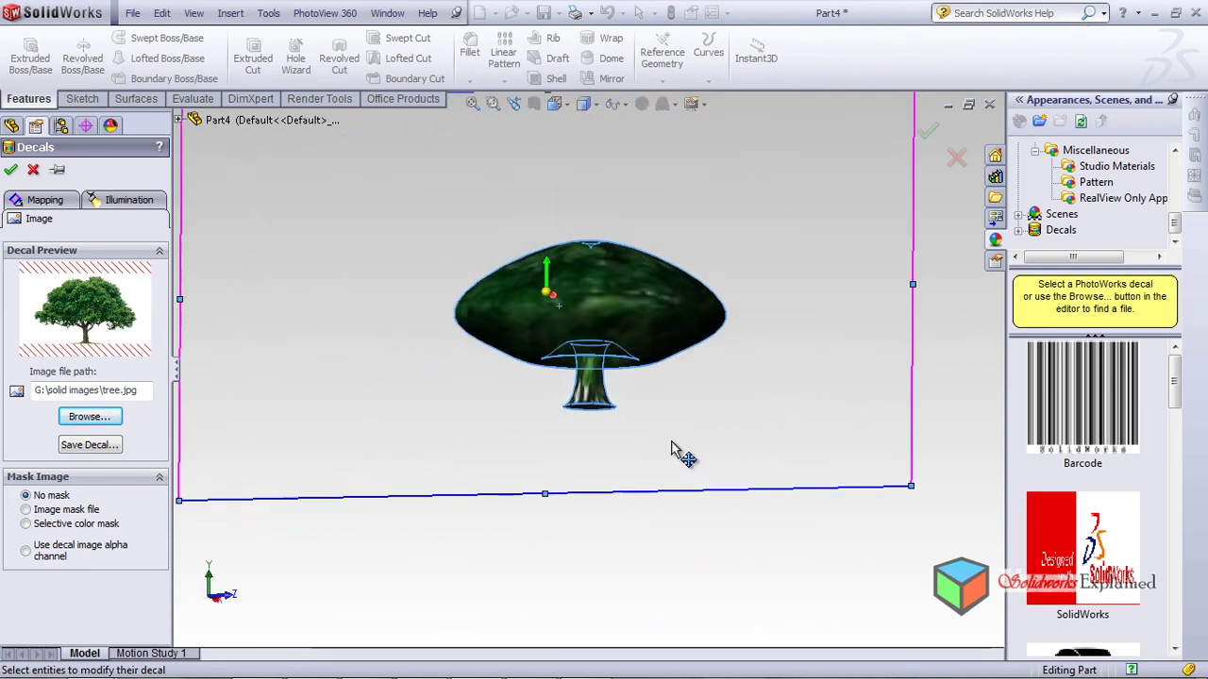
pyautogui.click(11, 170)
pyautogui.moveTo(758, 450); pyautogui.dragTo(831, 447, button='middle')
pyautogui.scroll(-5, 816, 420)
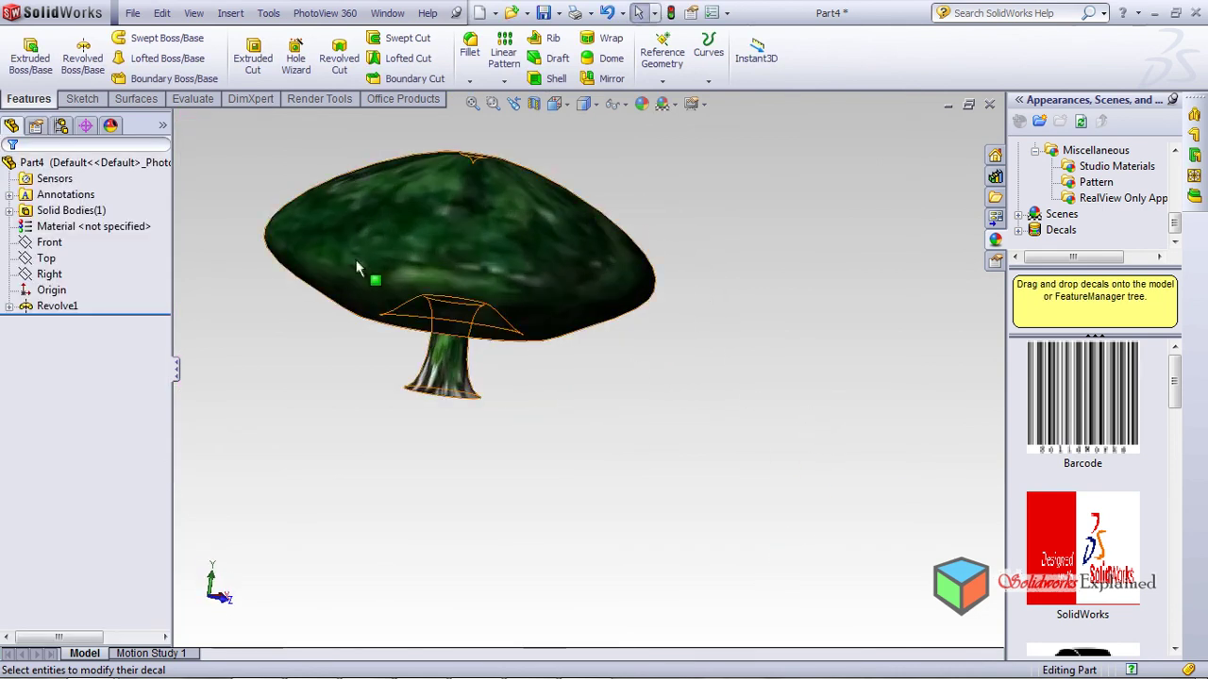
# - Turn on PhotoView 360 Integrated Preview and orbit to view the rendered tree-decal mushroom
pyautogui.moveTo(362, 268); pyautogui.dragTo(319, 168, button='middle')
pyautogui.moveTo(621, 364); pyautogui.dragTo(520, 243, button='middle')
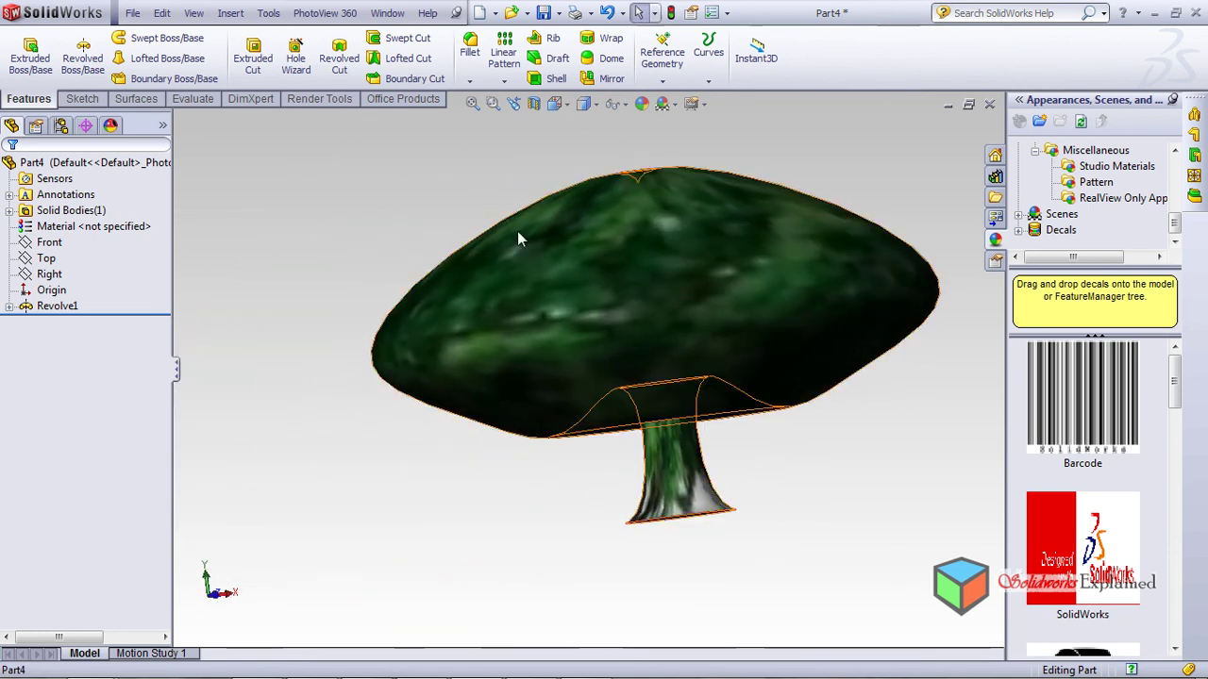
pyautogui.click(324, 12)
pyautogui.click(303, 98)
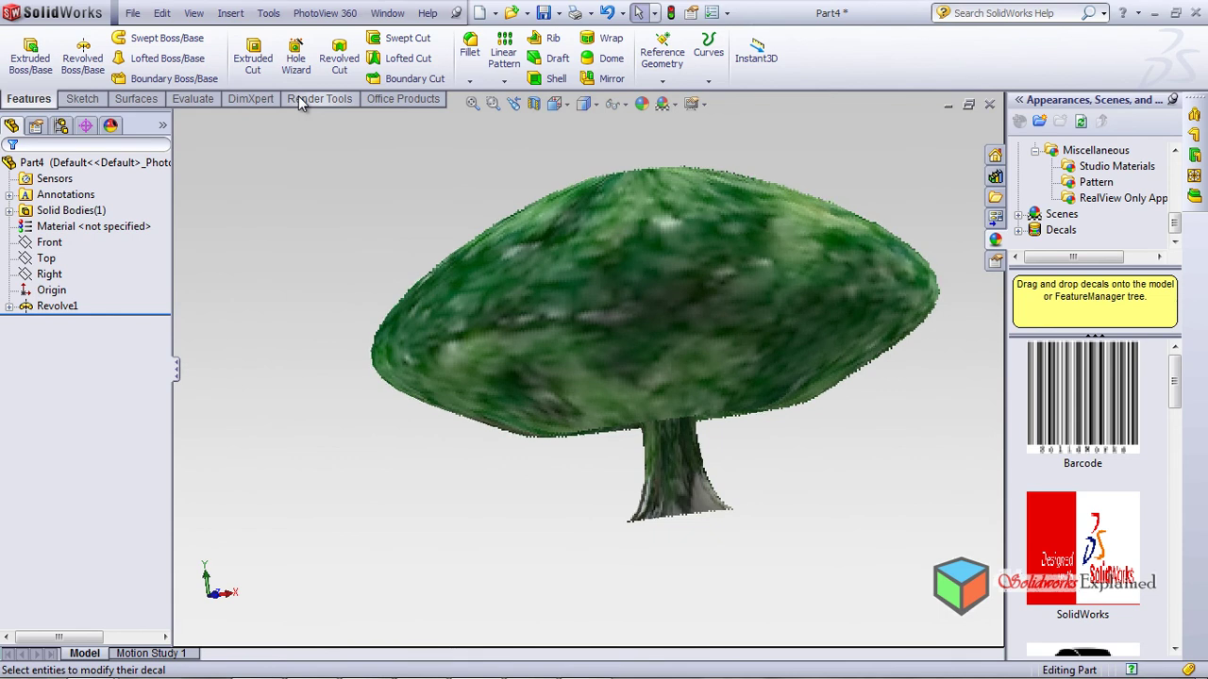
pyautogui.moveTo(405, 386); pyautogui.dragTo(435, 325, button='middle')
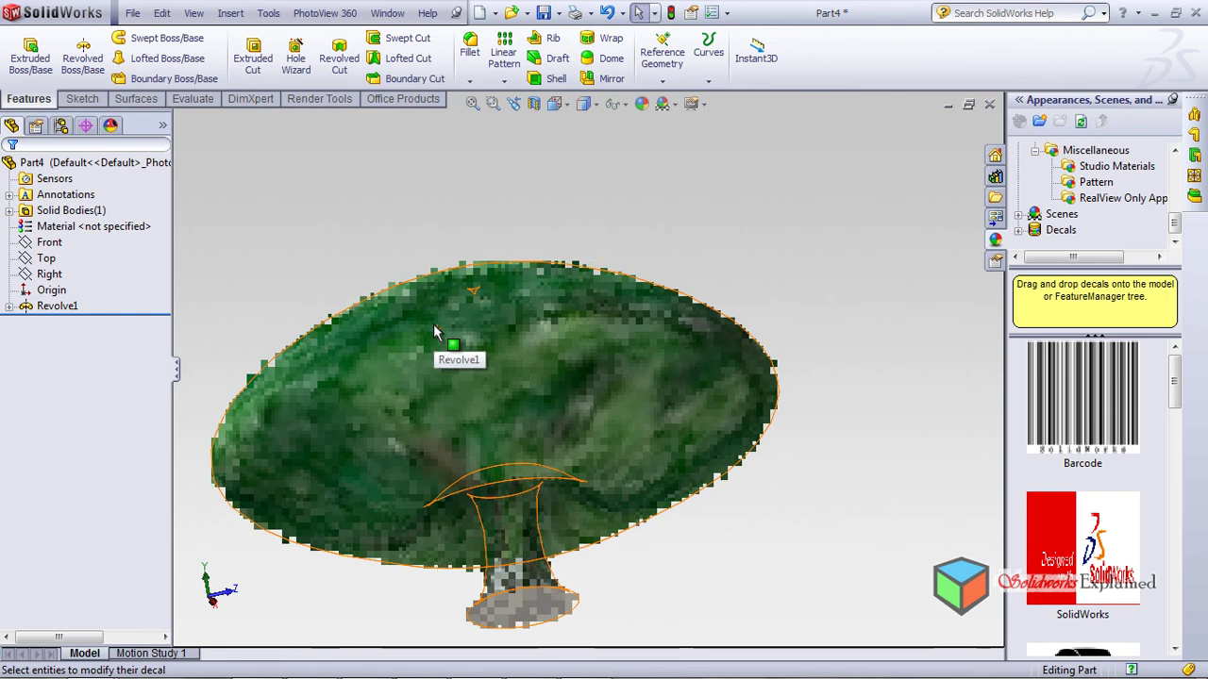